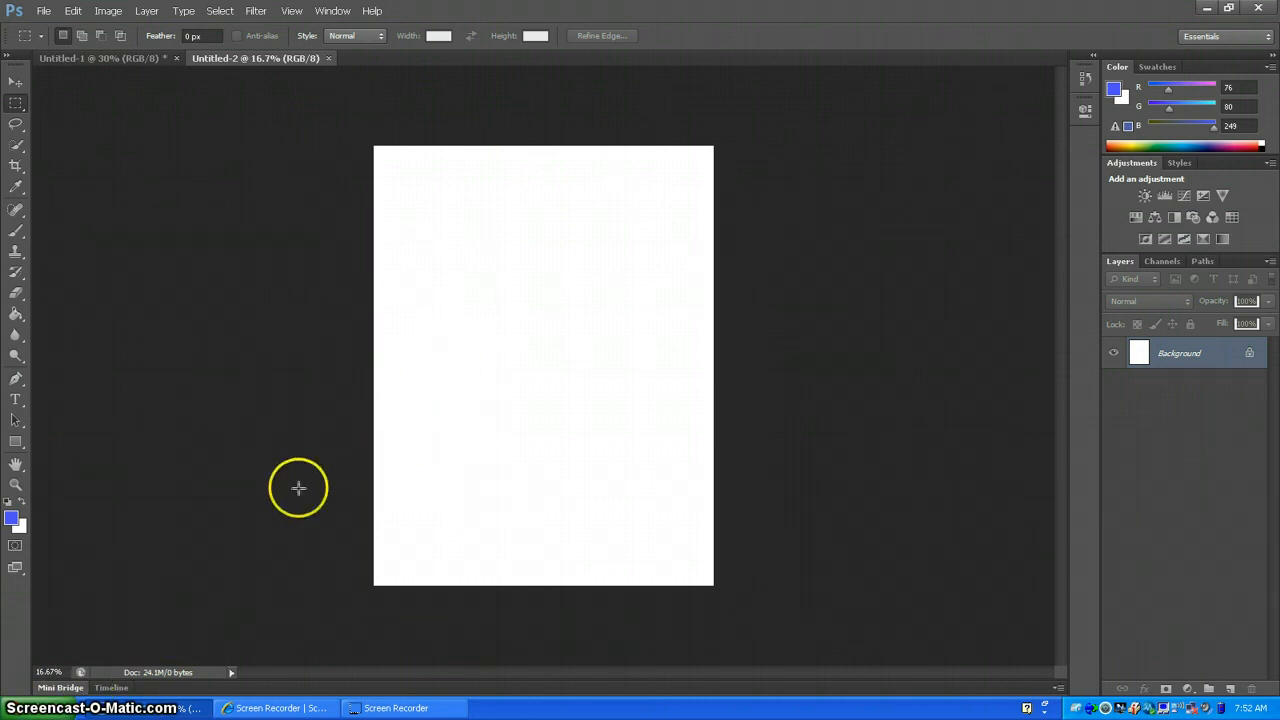
- Add a new layer and draw a nearly square rectangular marquee selection in the page's upper-left area
{"action": "left_click", "coordinate": [46, 670]}
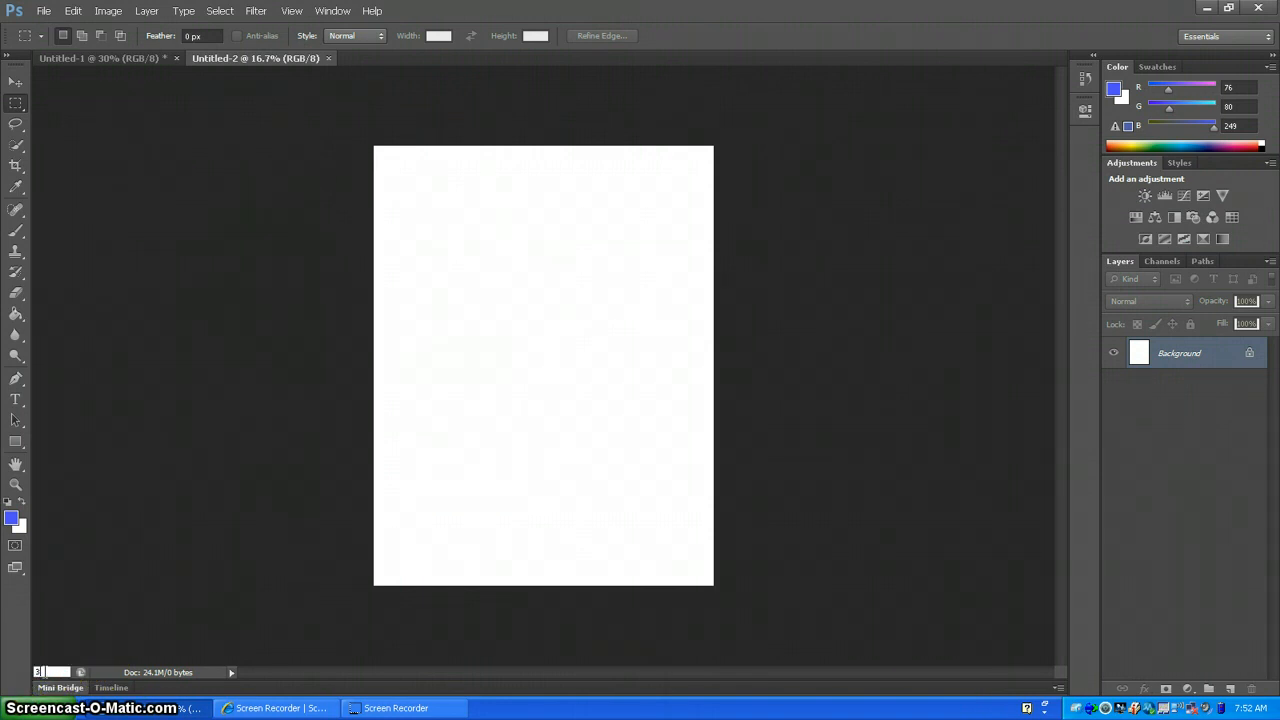
{"action": "key", "text": "Return"}
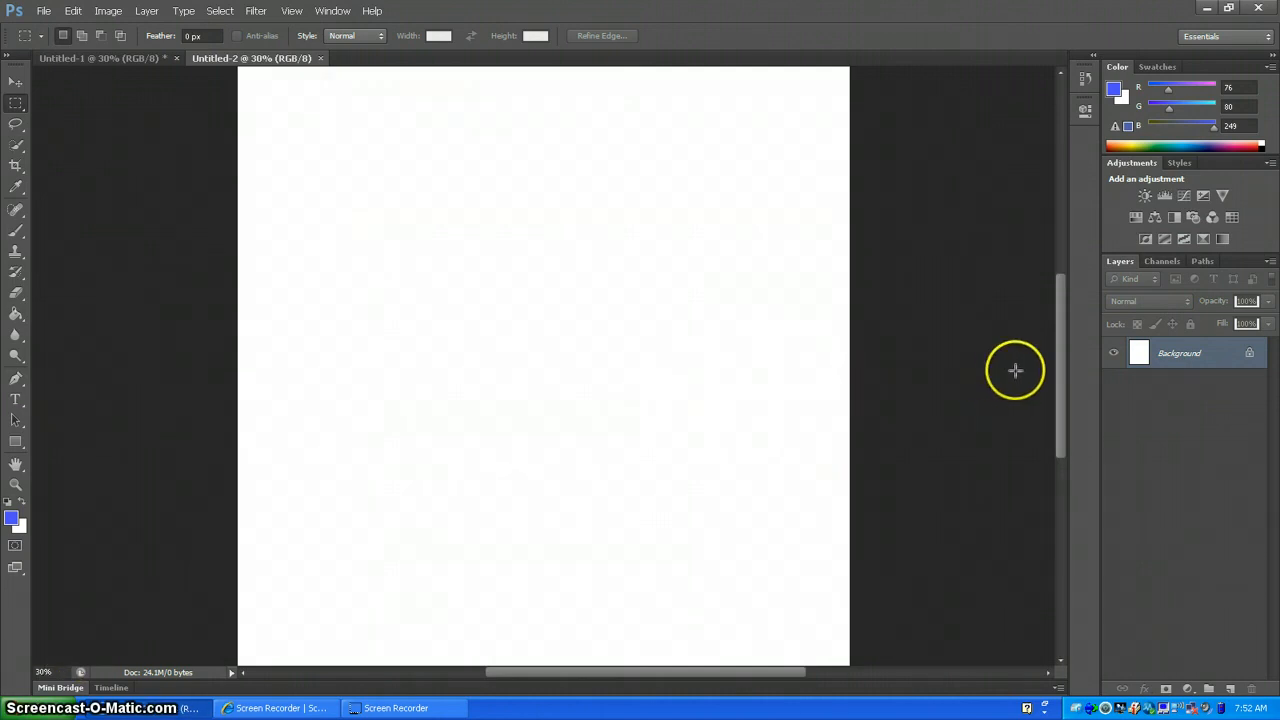
{"action": "mouse_move", "coordinate": [1058, 383]}
{"action": "left_mouse_down"}
{"action": "mouse_move", "coordinate": [1057, 429]}
{"action": "mouse_move", "coordinate": [1068, 389]}
{"action": "left_mouse_up"}
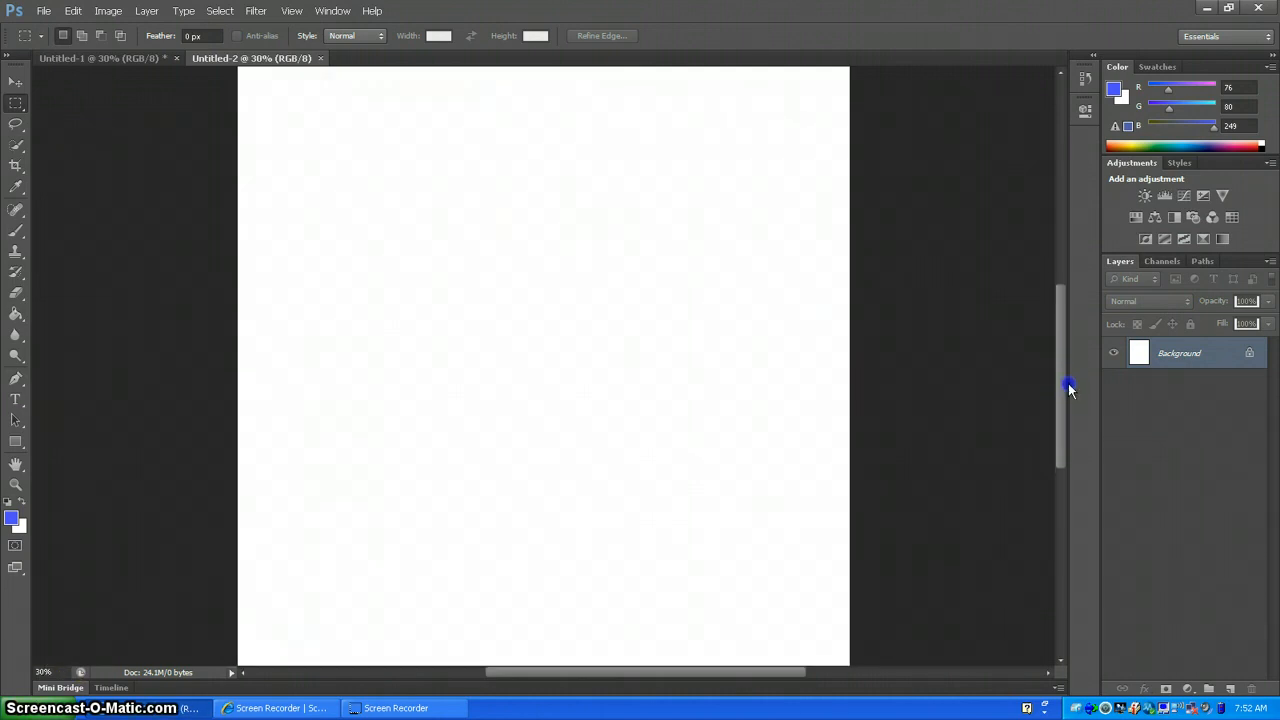
{"action": "left_click", "coordinate": [567, 253]}
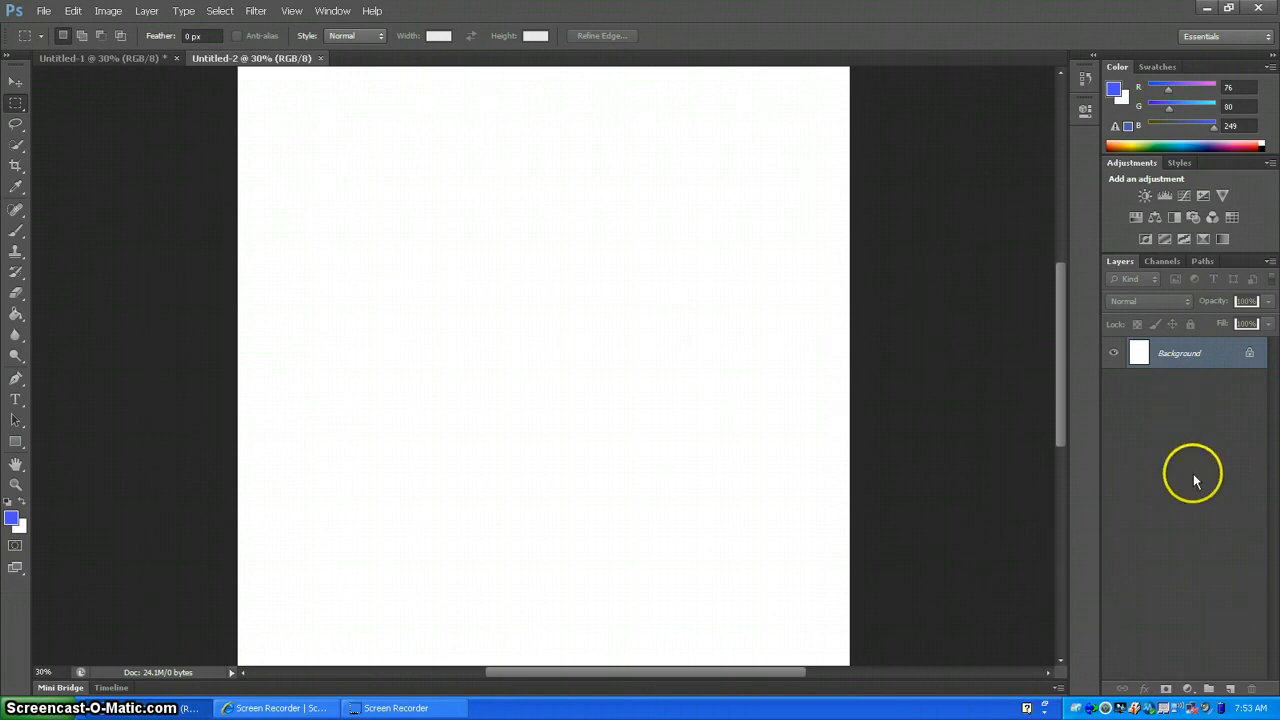
{"action": "left_click", "coordinate": [1229, 689]}
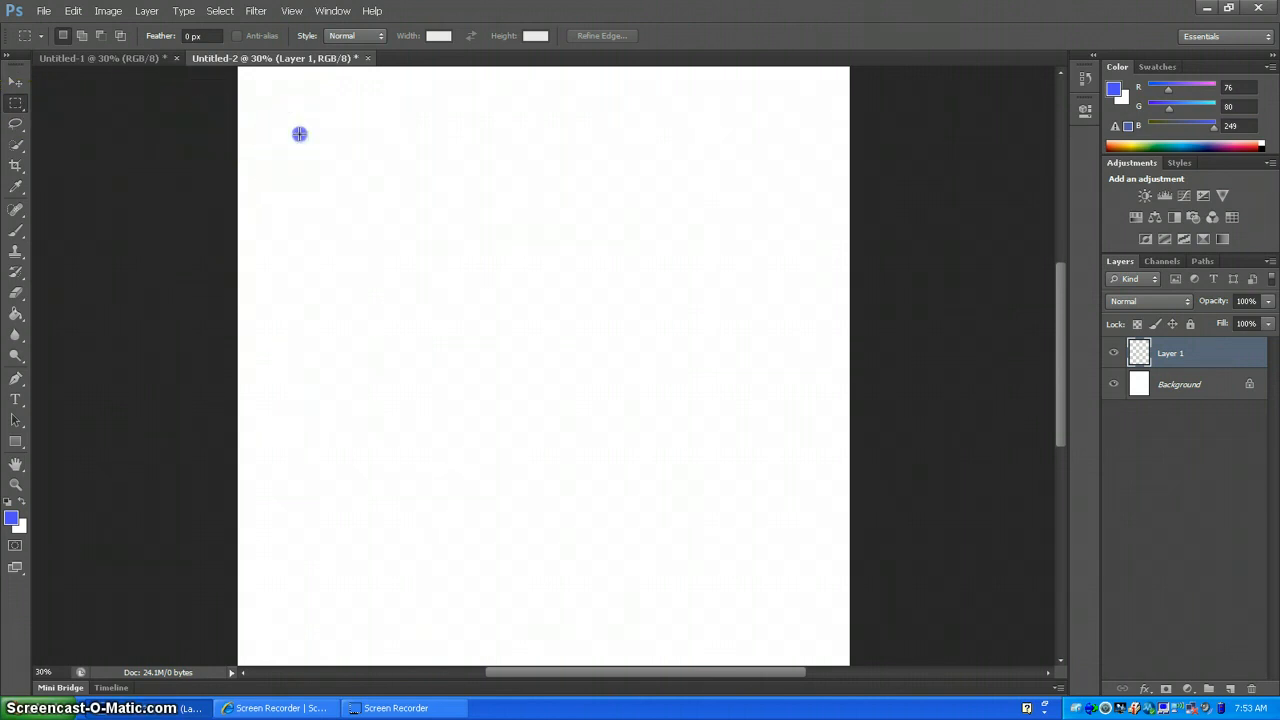
{"action": "left_click_drag", "start_coordinate": [299, 133], "coordinate": [447, 267]}
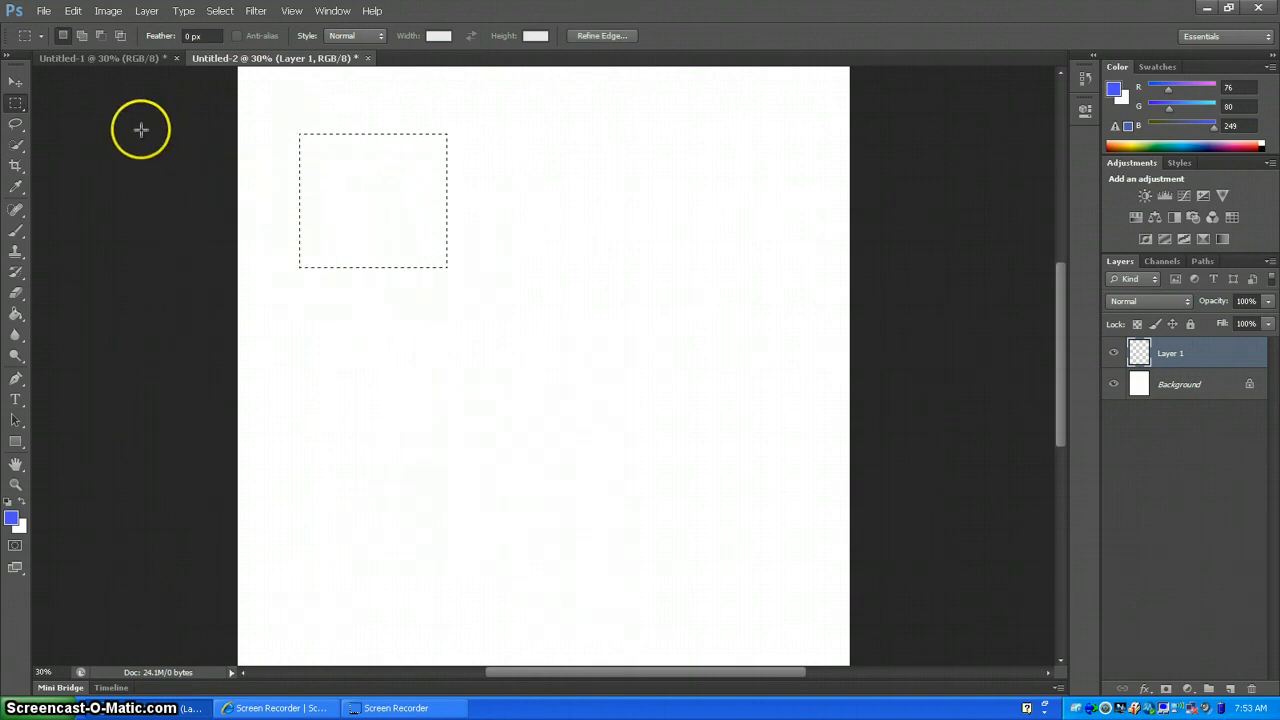
{"action": "left_click", "coordinate": [18, 82]}
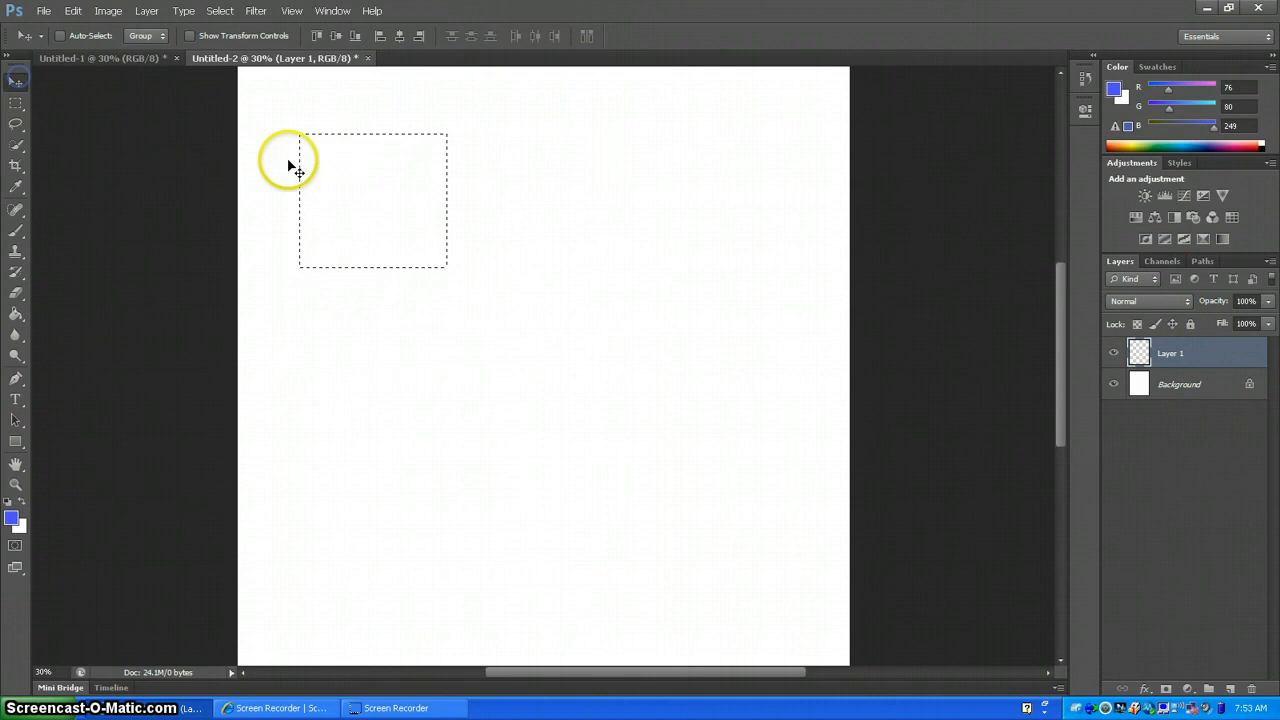
{"action": "left_click", "coordinate": [362, 178]}
{"action": "left_click", "coordinate": [594, 263]}
- Fill the square selection with bright green (RGB 33, 245, 11) using the Paint Bucket tool
{"action": "left_click", "coordinate": [17, 314]}
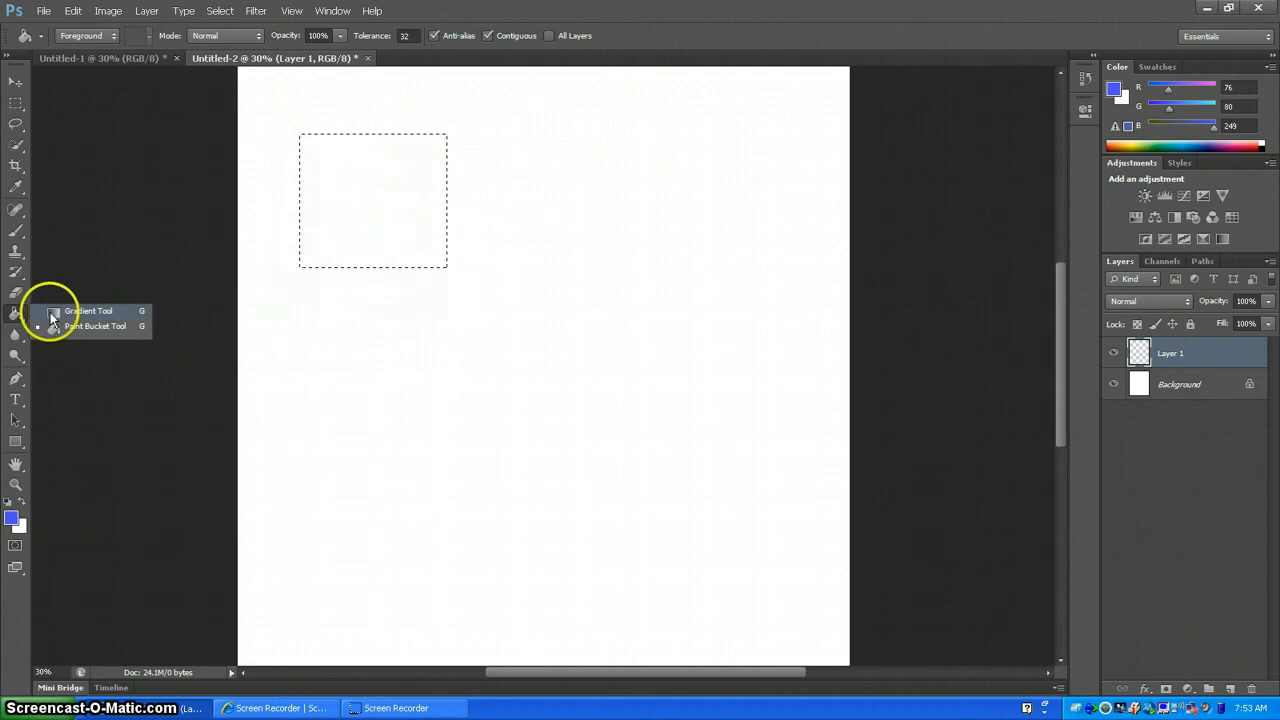
{"action": "left_click", "coordinate": [52, 311]}
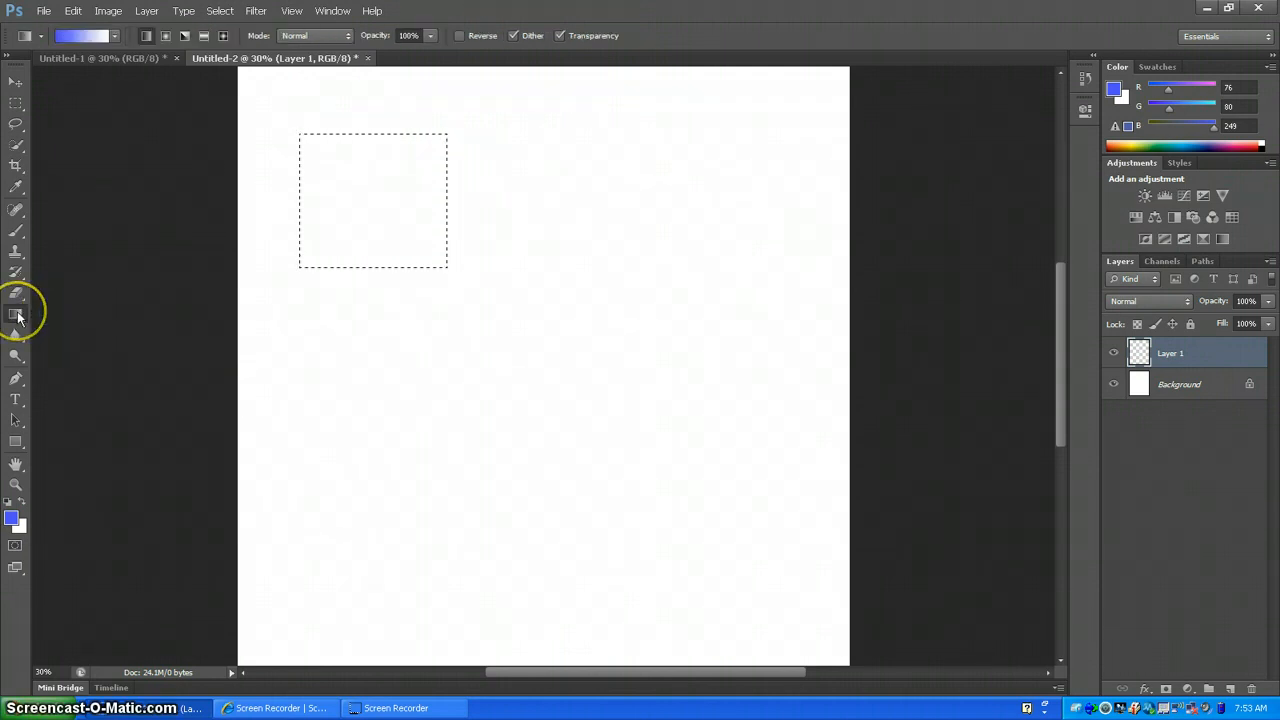
{"action": "left_click", "coordinate": [17, 314]}
{"action": "left_click", "coordinate": [95, 326]}
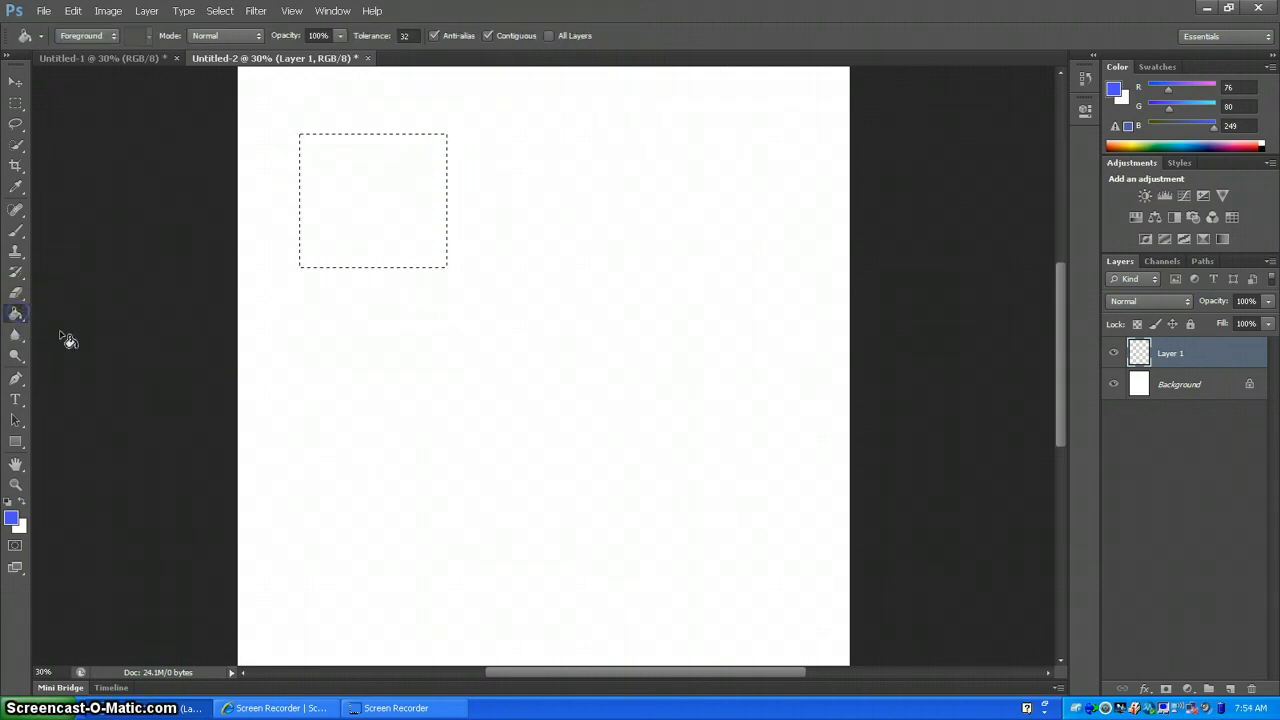
{"action": "left_click", "coordinate": [13, 518]}
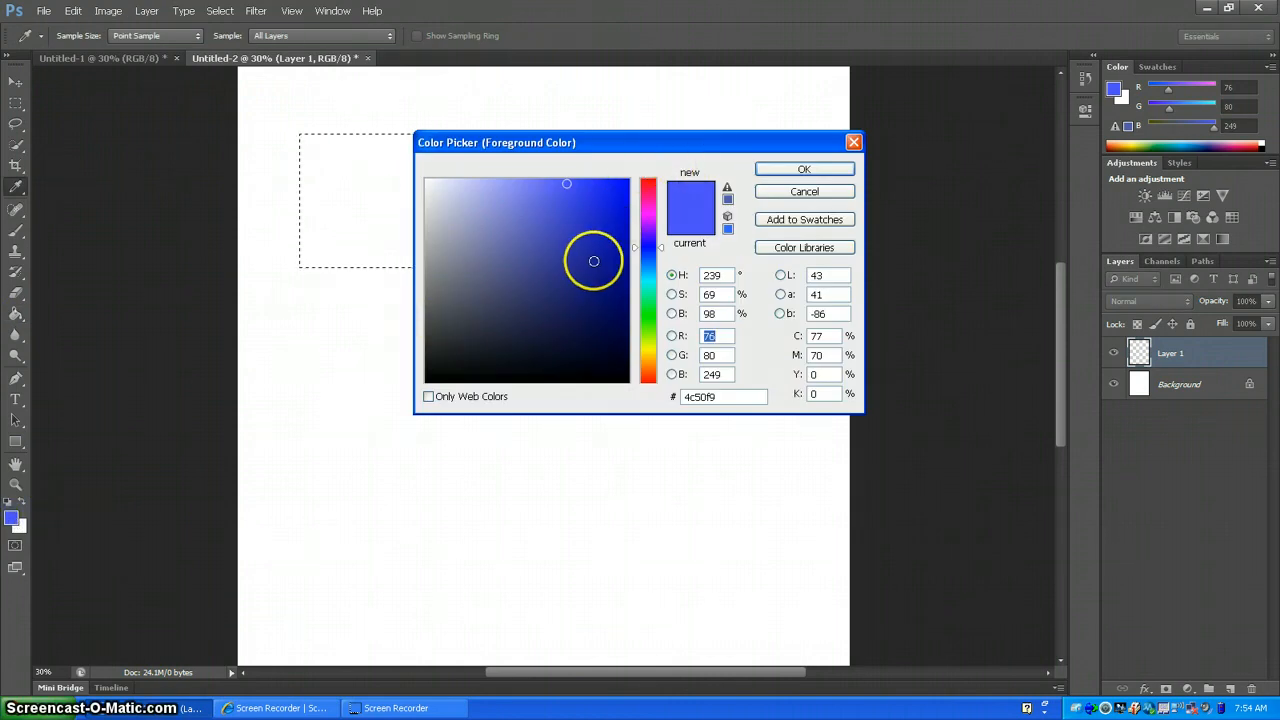
{"action": "left_click", "coordinate": [645, 317]}
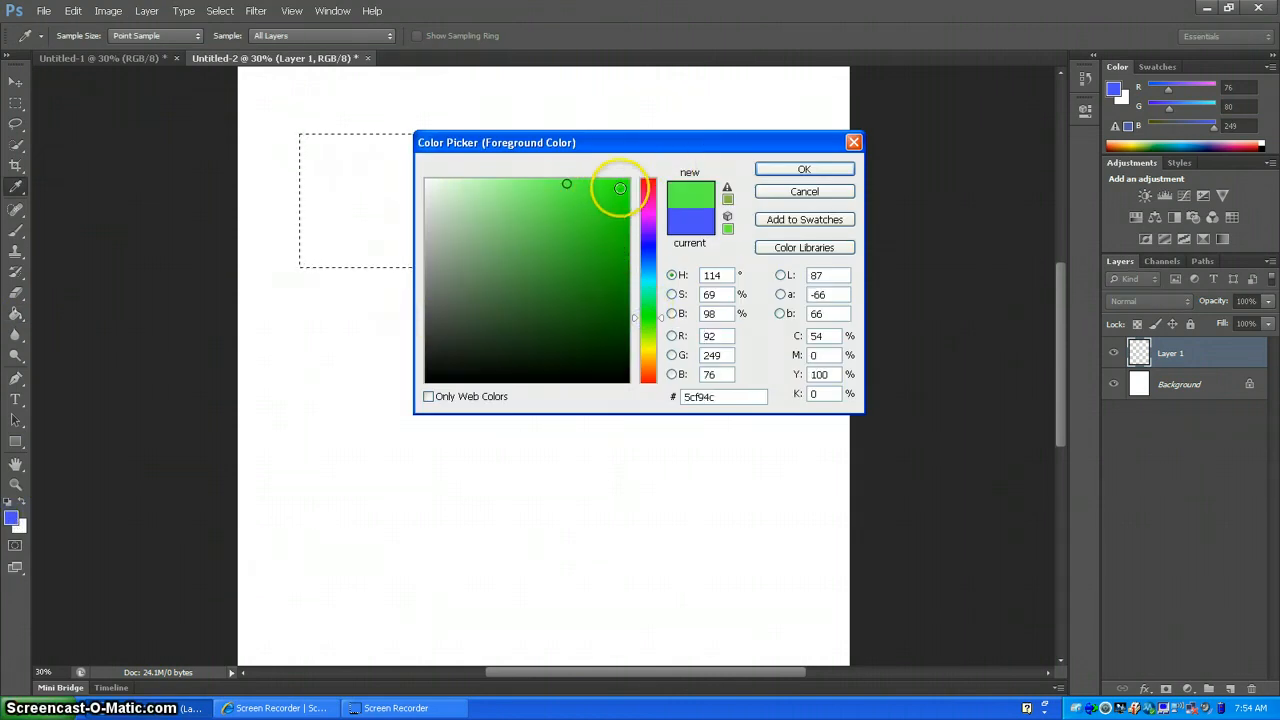
{"action": "left_click", "coordinate": [620, 188]}
{"action": "left_click", "coordinate": [779, 168]}
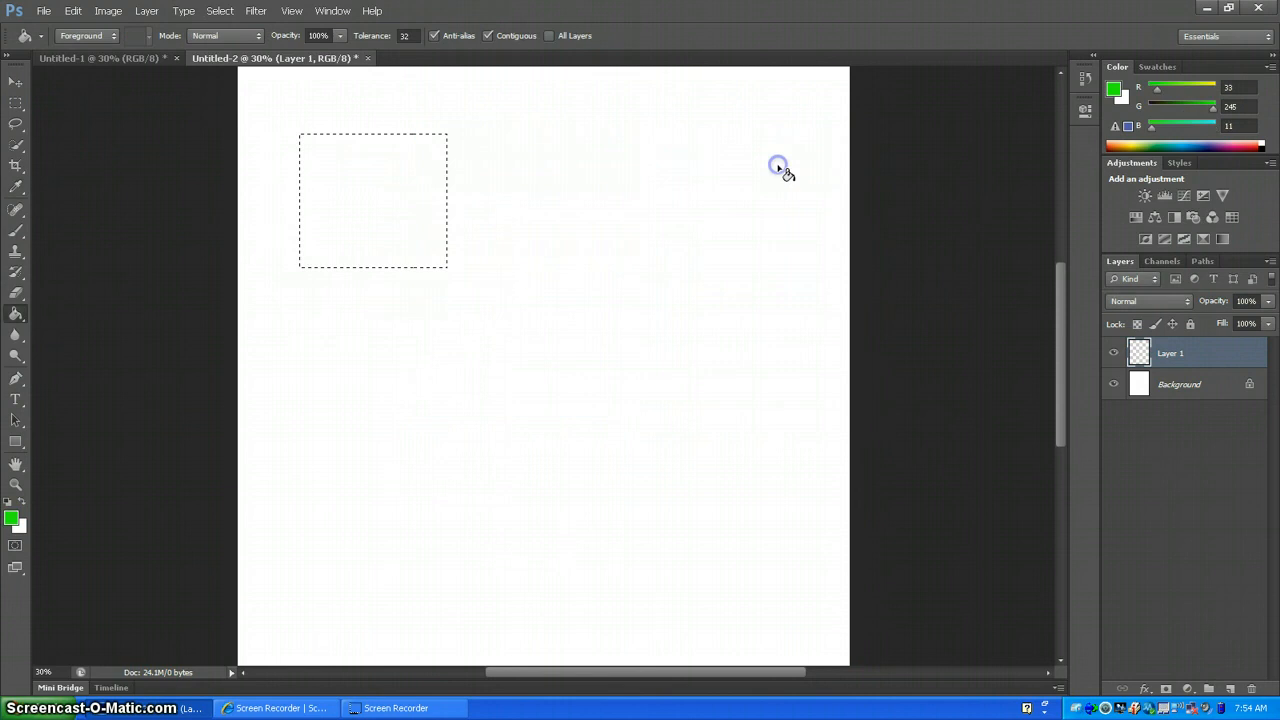
{"action": "left_click", "coordinate": [320, 180]}
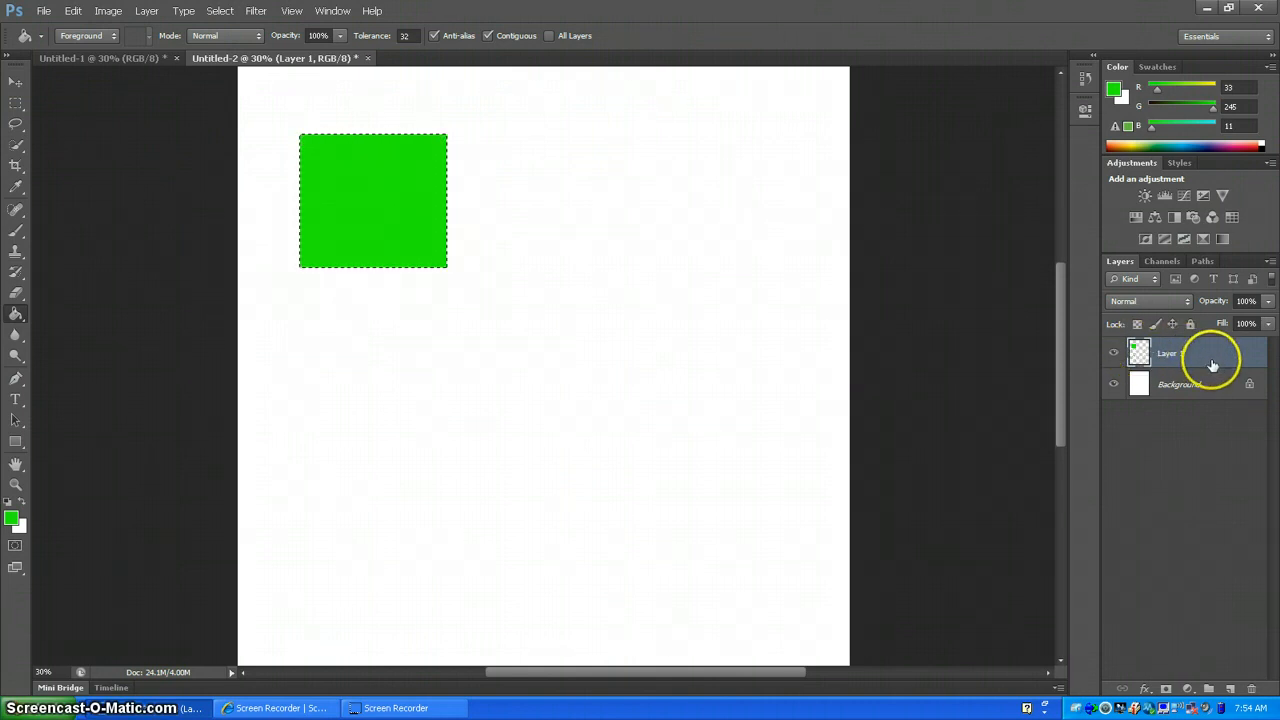
- Move the green square to the page's upper-right area and deselect it
{"action": "left_click", "coordinate": [16, 82]}
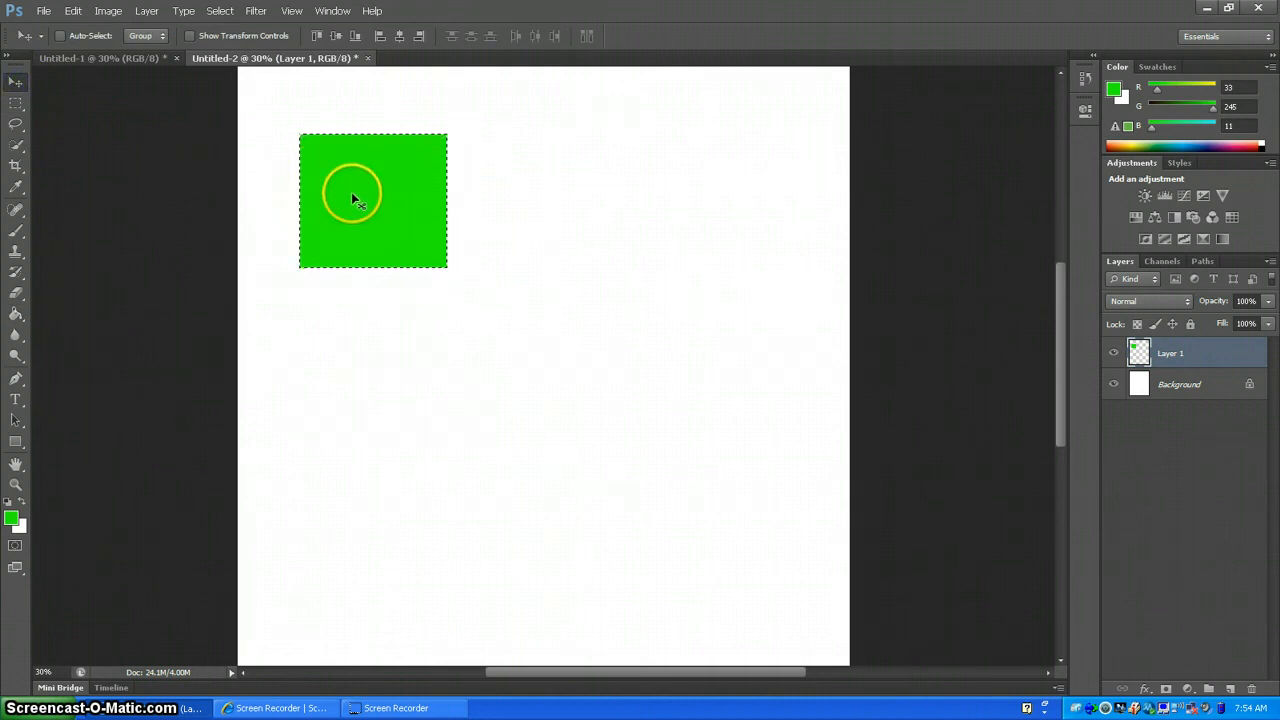
{"action": "left_click_drag", "start_coordinate": [352, 198], "coordinate": [741, 198]}
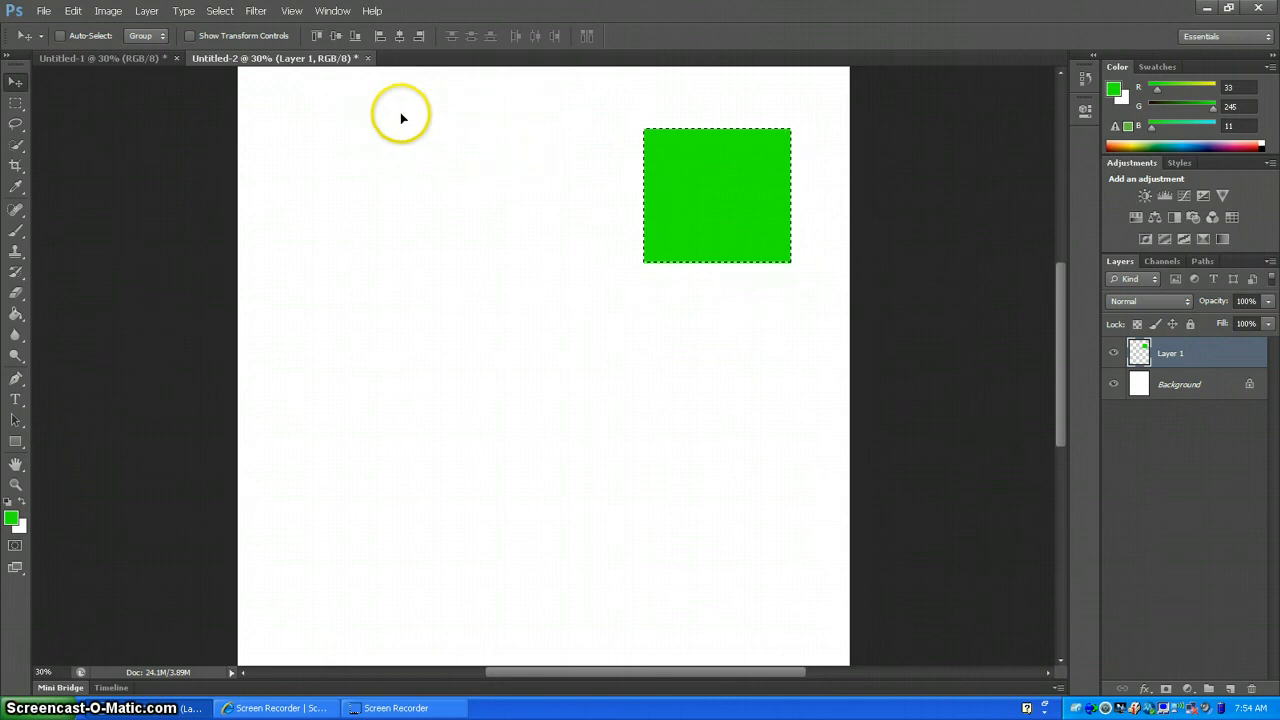
{"action": "left_click", "coordinate": [220, 11]}
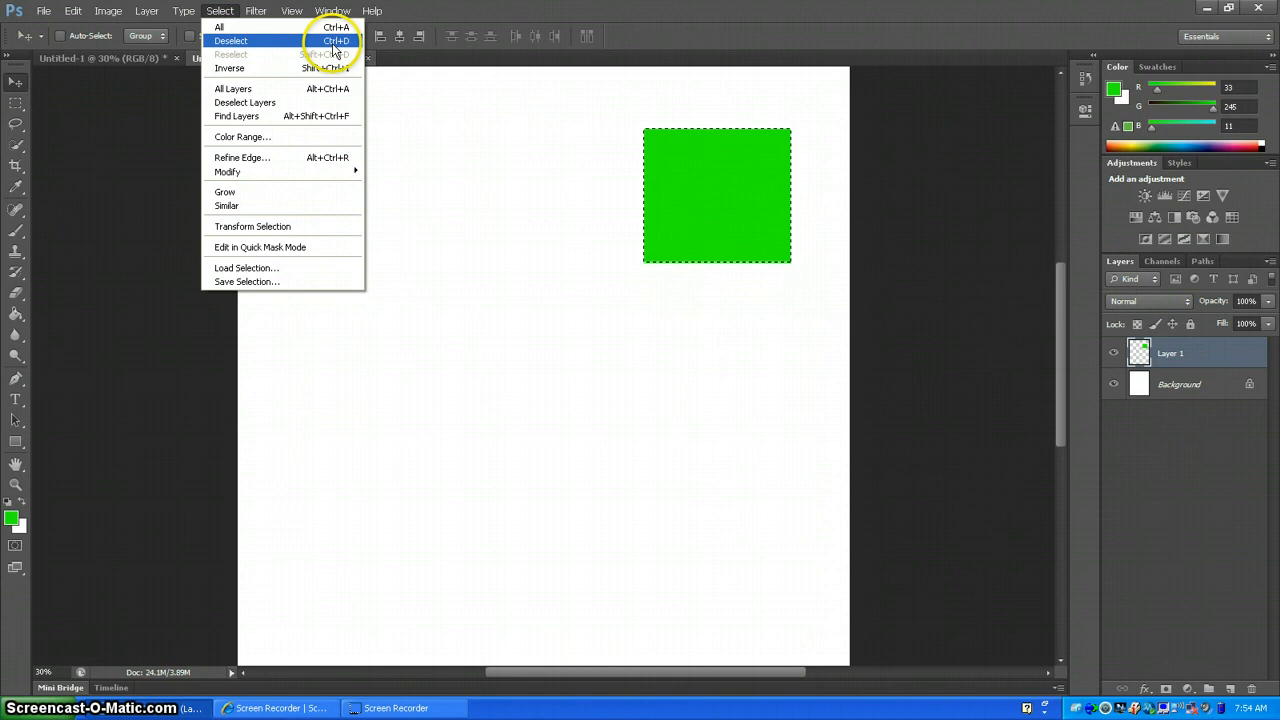
{"action": "left_click", "coordinate": [240, 42]}
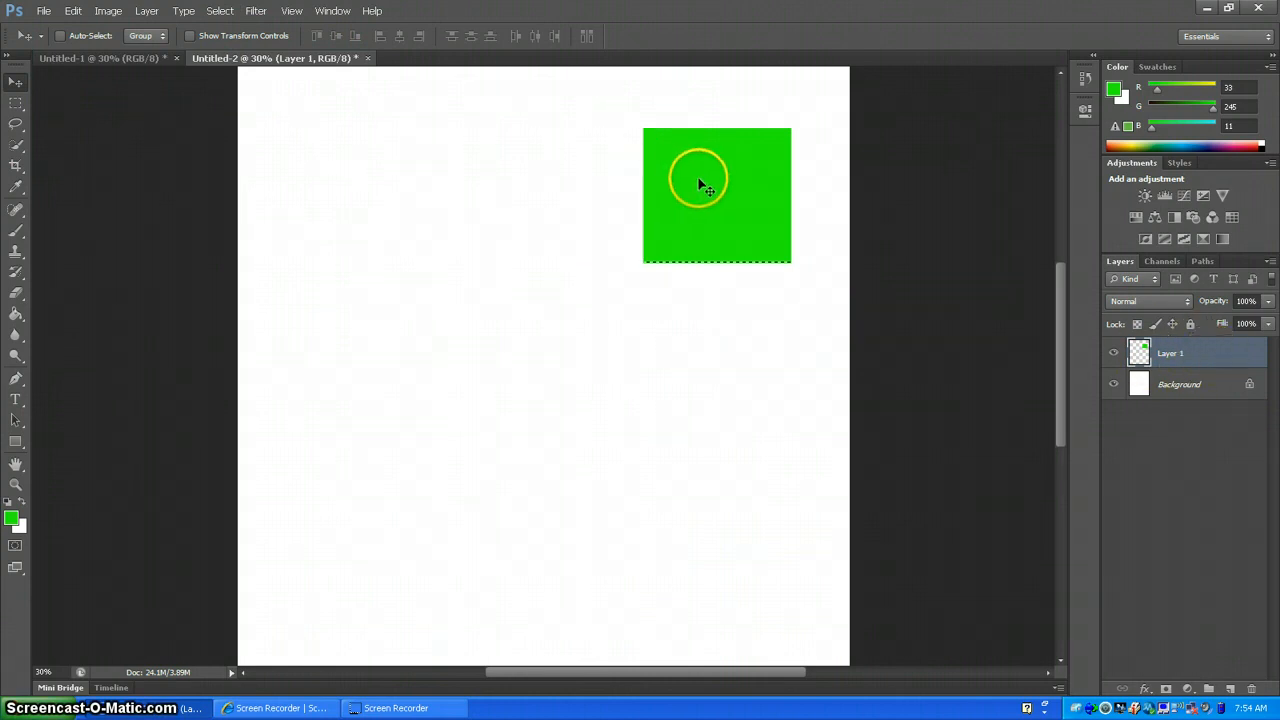
{"action": "mouse_move", "coordinate": [703, 182]}
{"action": "left_mouse_down"}
{"action": "mouse_move", "coordinate": [511, 200]}
{"action": "mouse_move", "coordinate": [700, 182]}
{"action": "left_mouse_up"}
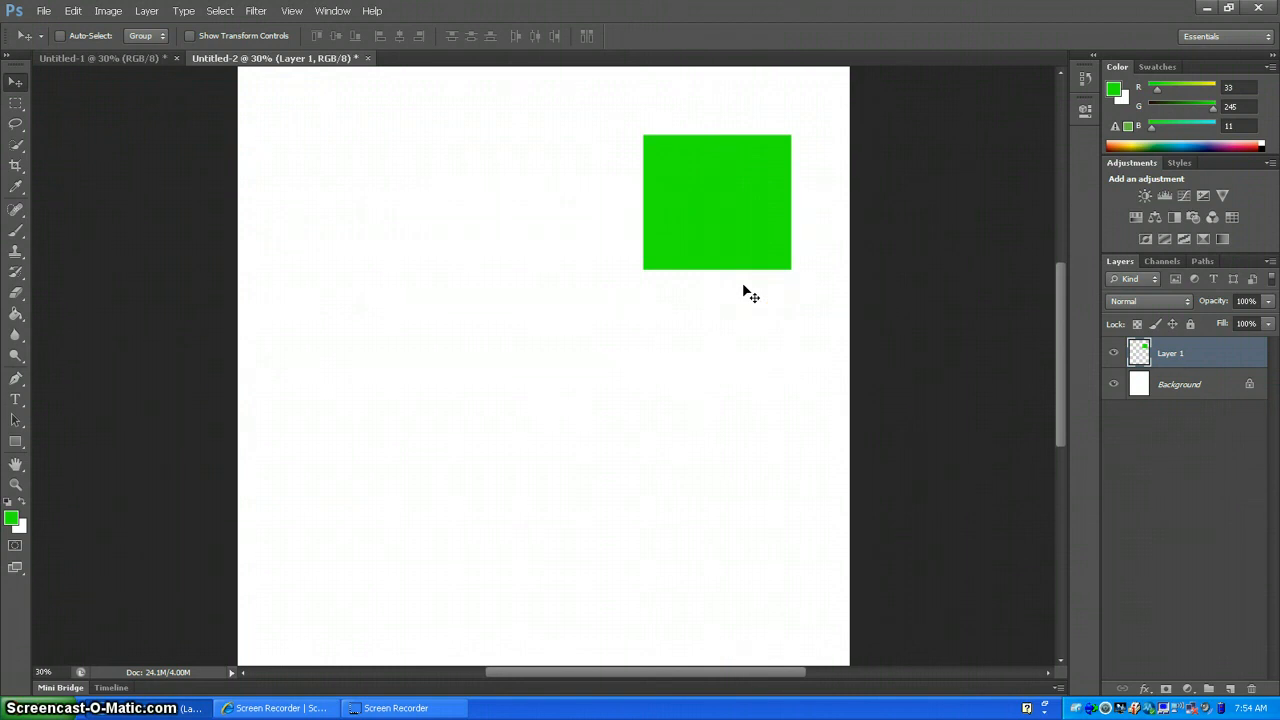
- Add a Drop Shadow to the green square's layer and increase the shadow's size
{"action": "double_click", "coordinate": [1236, 361]}
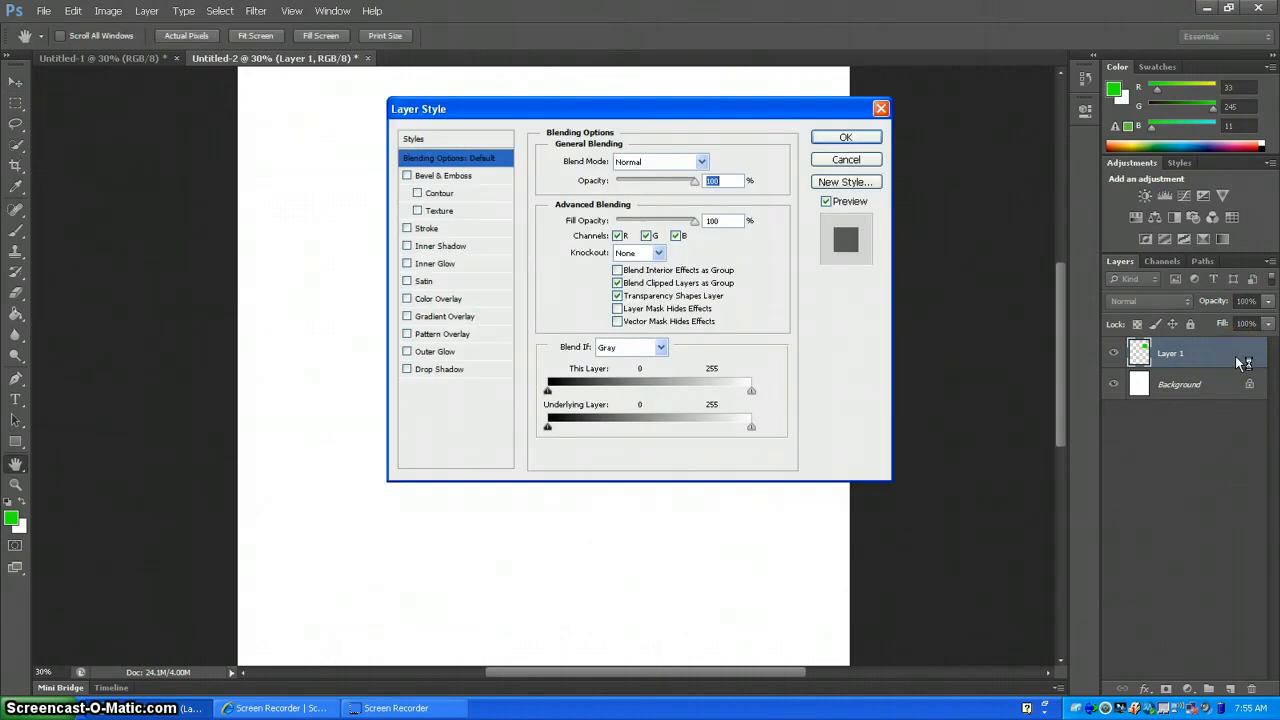
{"action": "left_click_drag", "start_coordinate": [798, 118], "coordinate": [533, 131]}
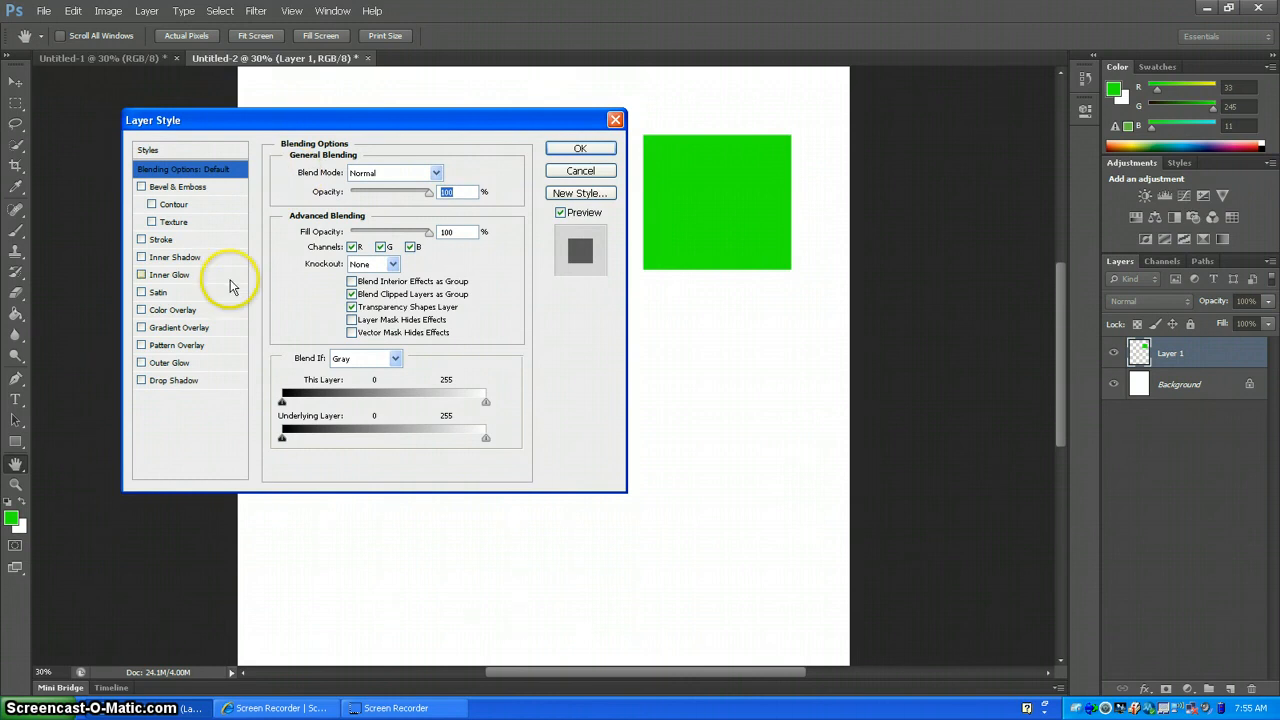
{"action": "left_click", "coordinate": [172, 382]}
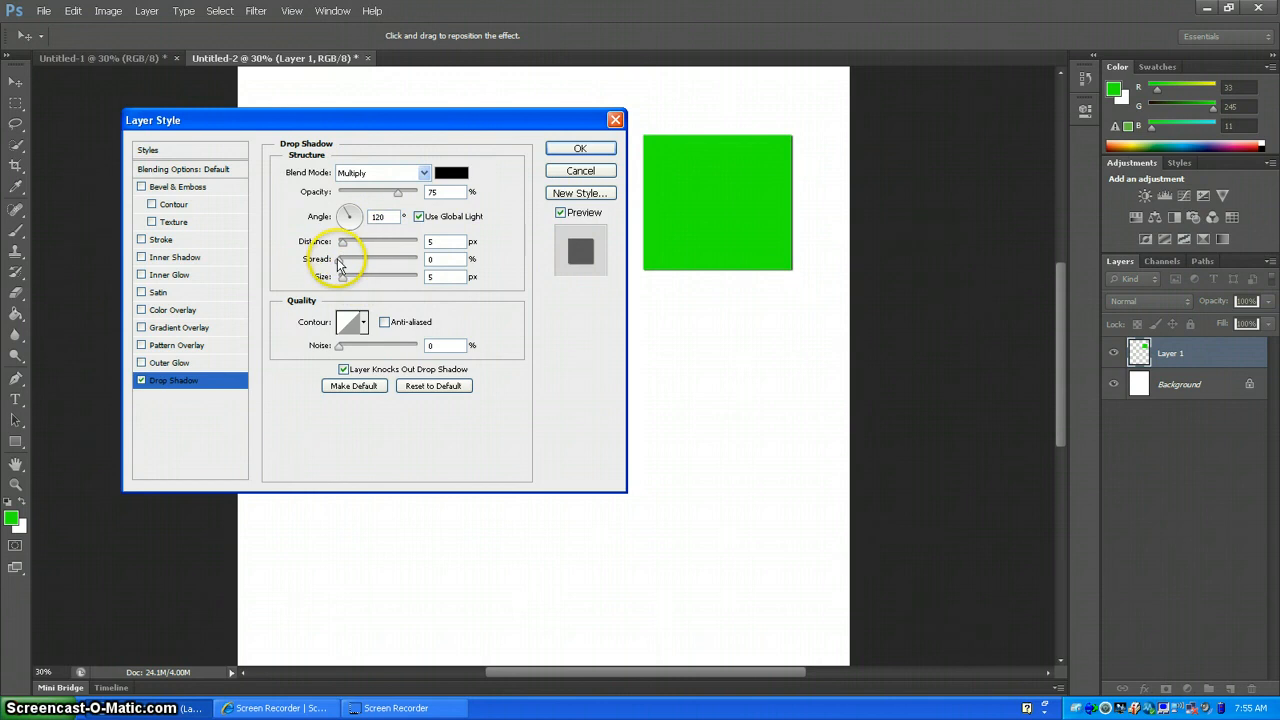
{"action": "left_click_drag", "start_coordinate": [341, 277], "coordinate": [363, 283]}
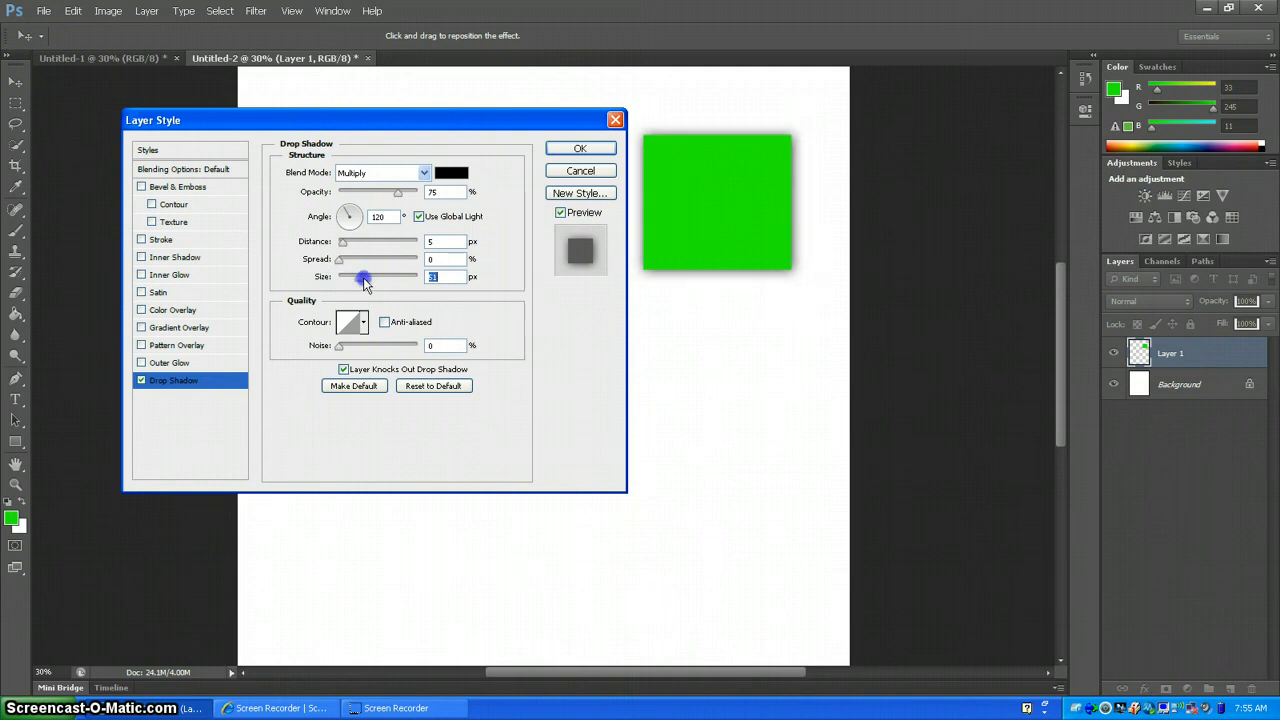
- Add a slightly thicker outside Stroke in red (fe0202) to the square and apply the layer style
{"action": "left_click", "coordinate": [161, 240]}
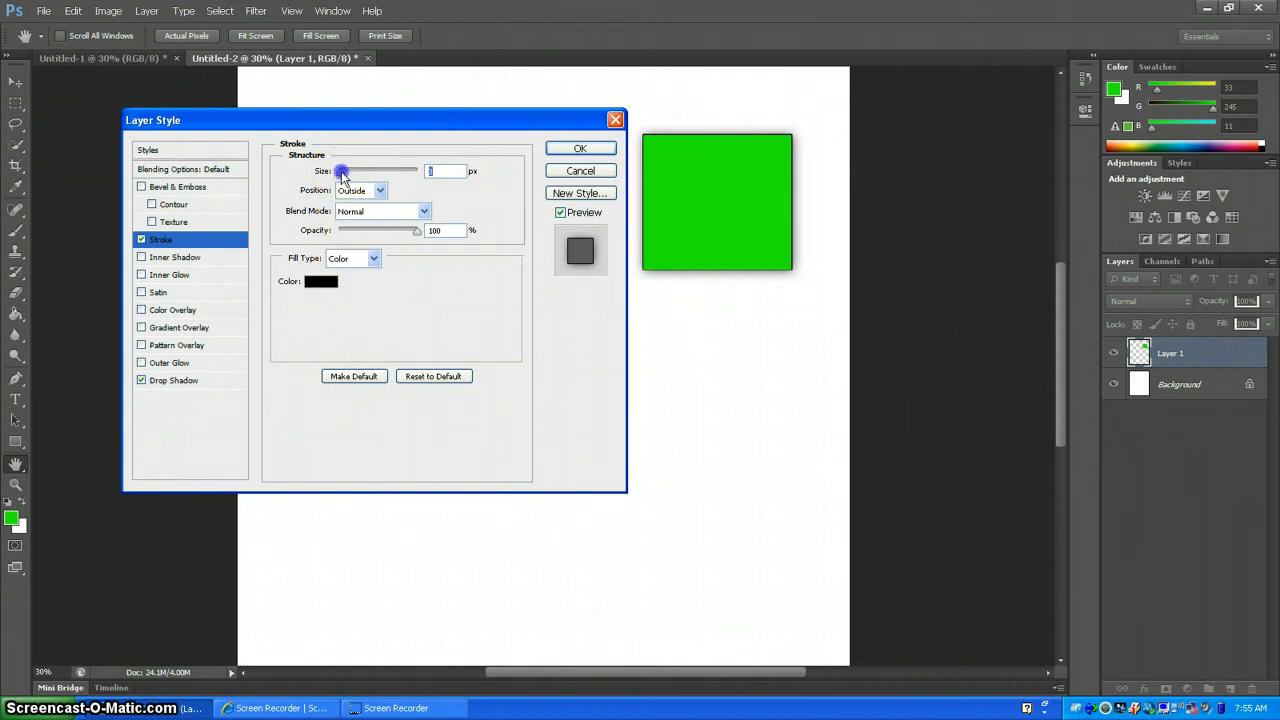
{"action": "left_click_drag", "start_coordinate": [342, 176], "coordinate": [343, 174]}
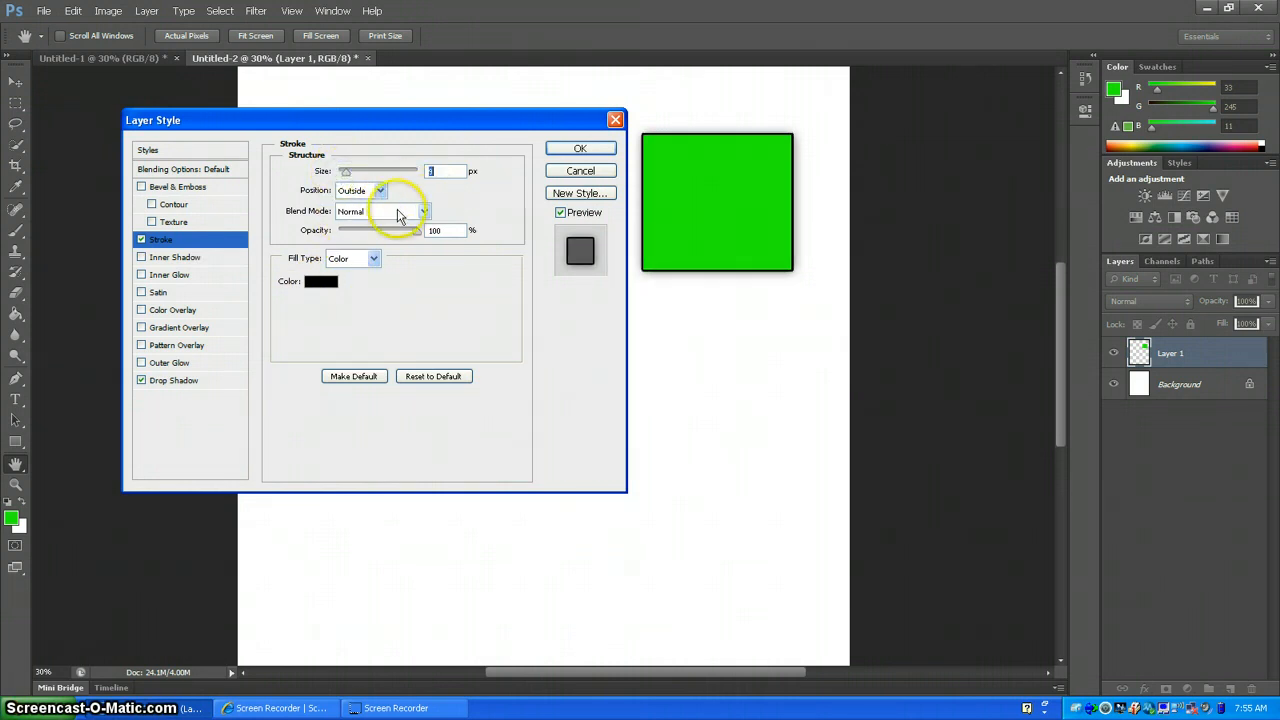
{"action": "left_click", "coordinate": [321, 280]}
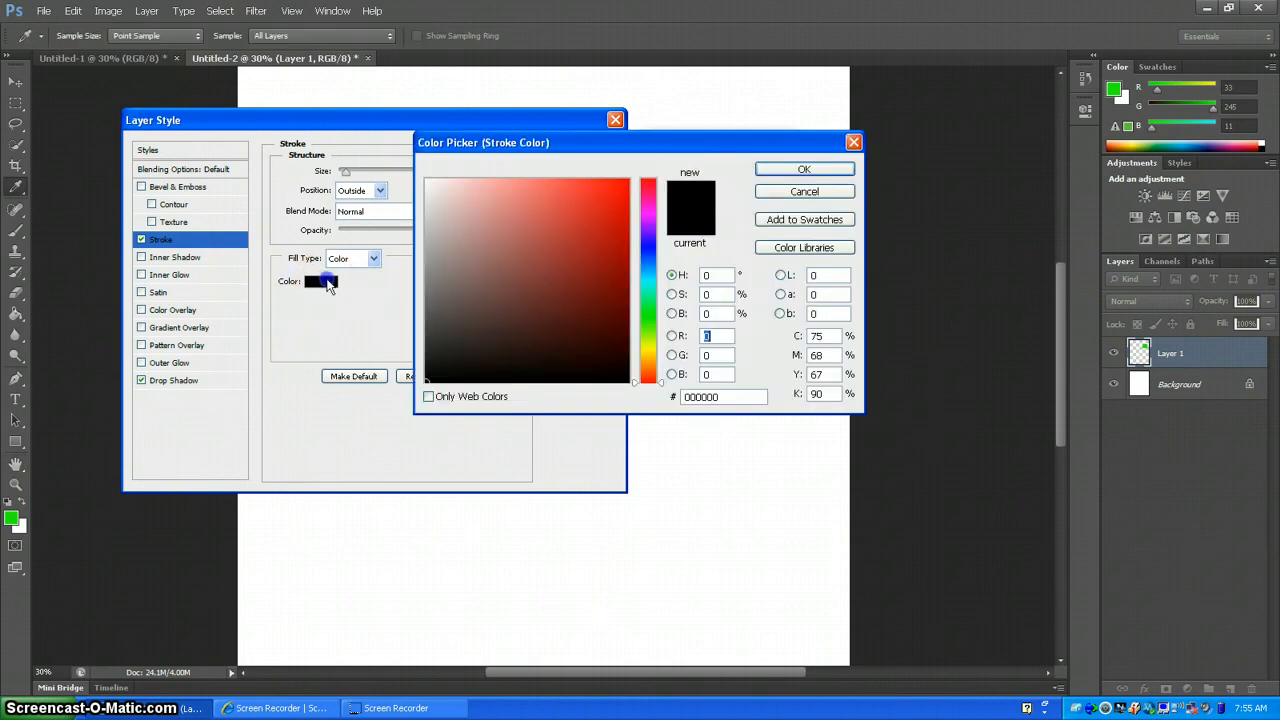
{"action": "left_click", "coordinate": [627, 180]}
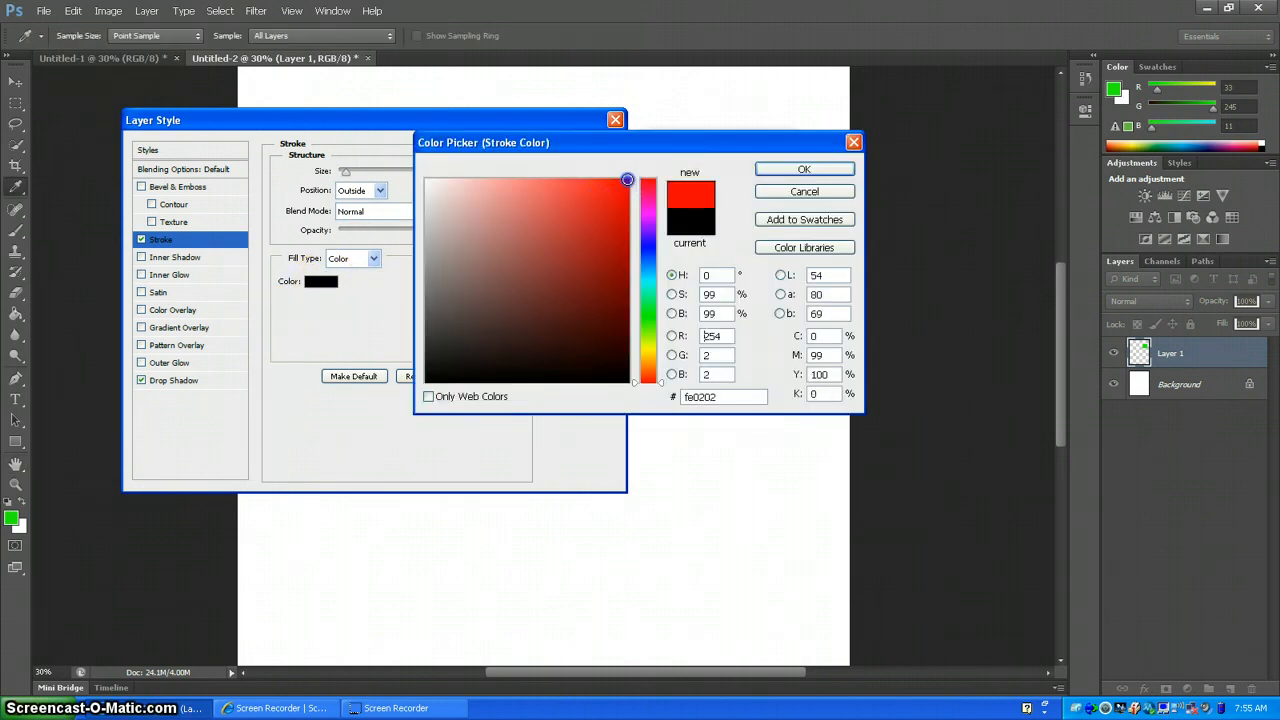
{"action": "left_click", "coordinate": [760, 168]}
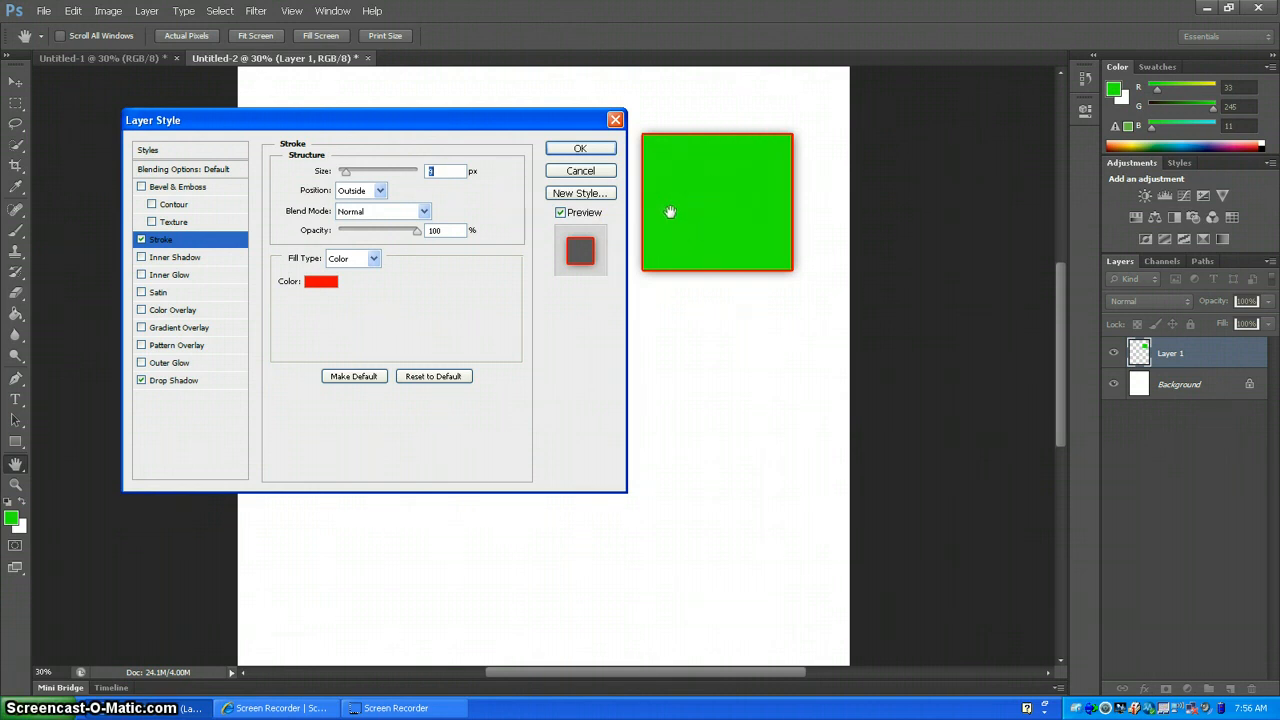
{"action": "left_click", "coordinate": [584, 148]}
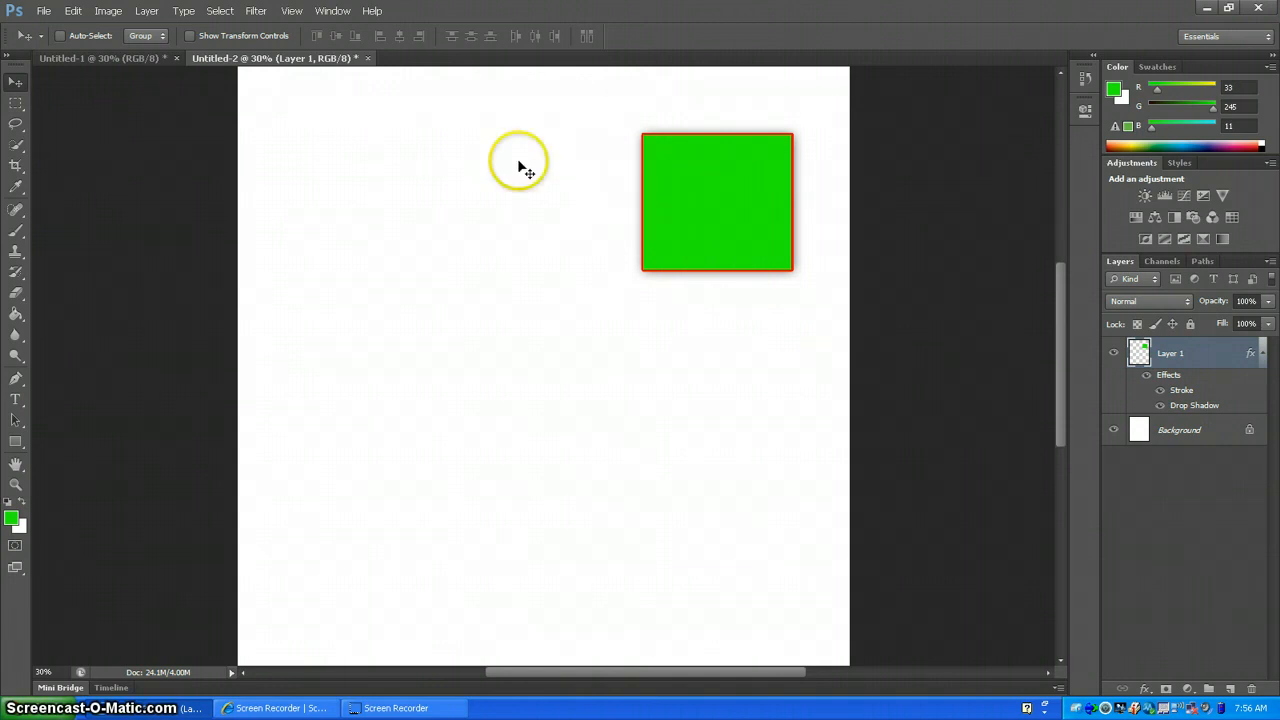
- Refill the green square with white using the Paint Bucket tool
{"action": "left_click", "coordinate": [22, 502]}
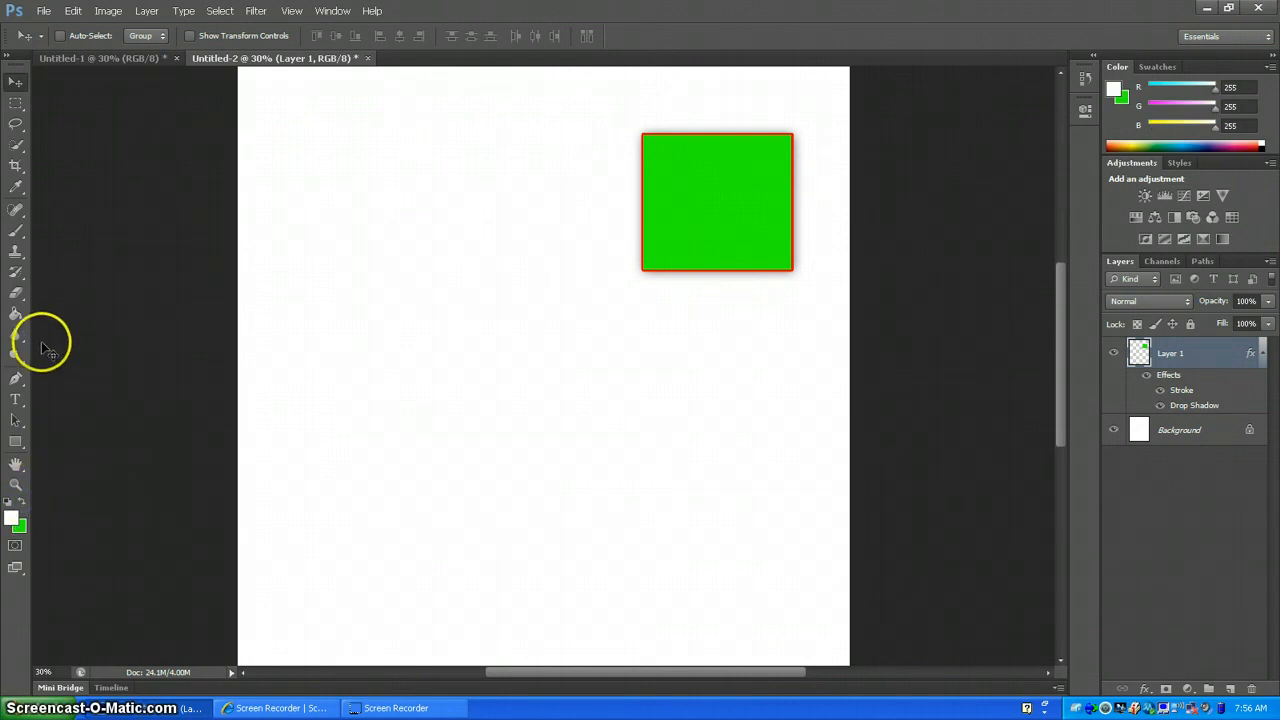
{"action": "left_click", "coordinate": [16, 314]}
{"action": "left_click", "coordinate": [13, 515]}
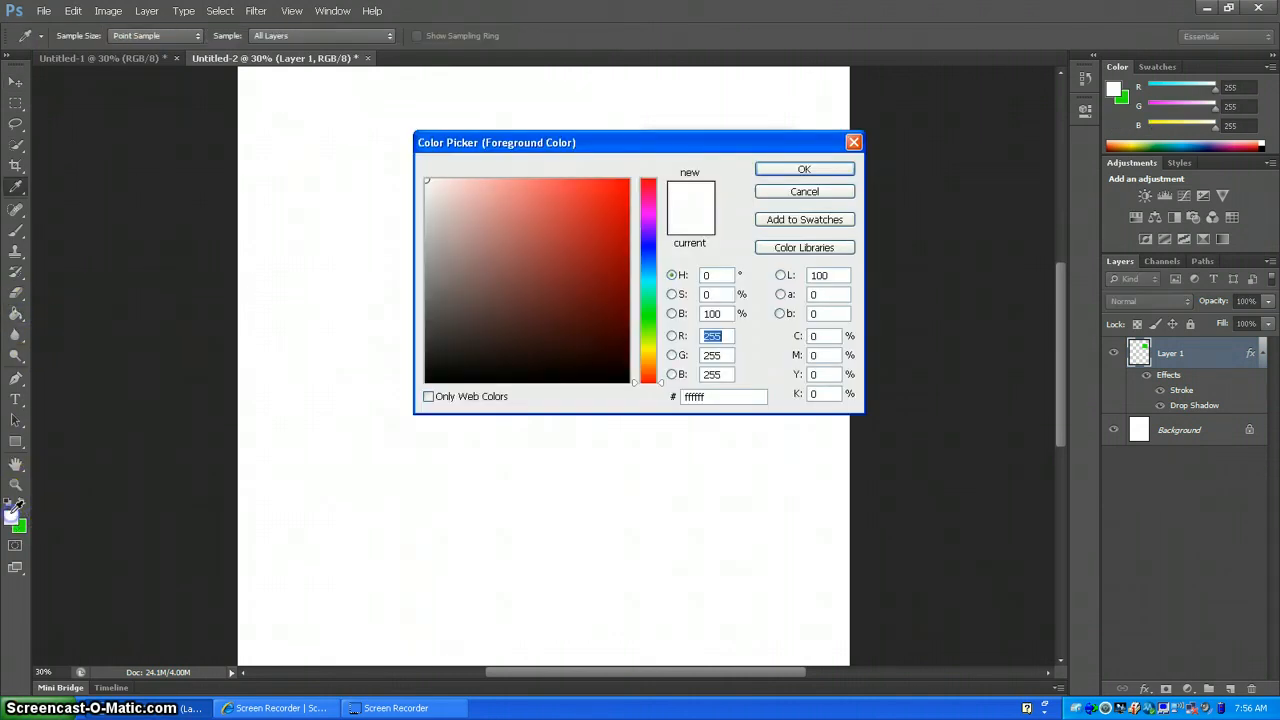
{"action": "left_click", "coordinate": [778, 169]}
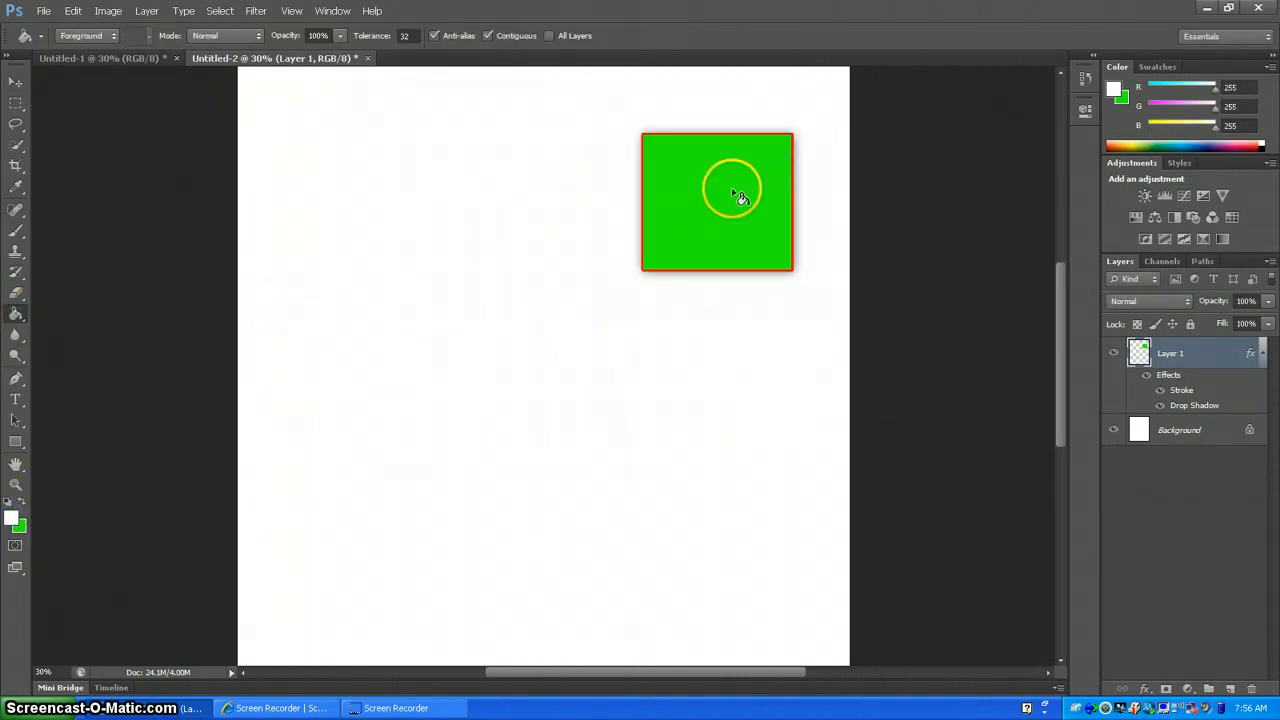
{"action": "left_click", "coordinate": [705, 182]}
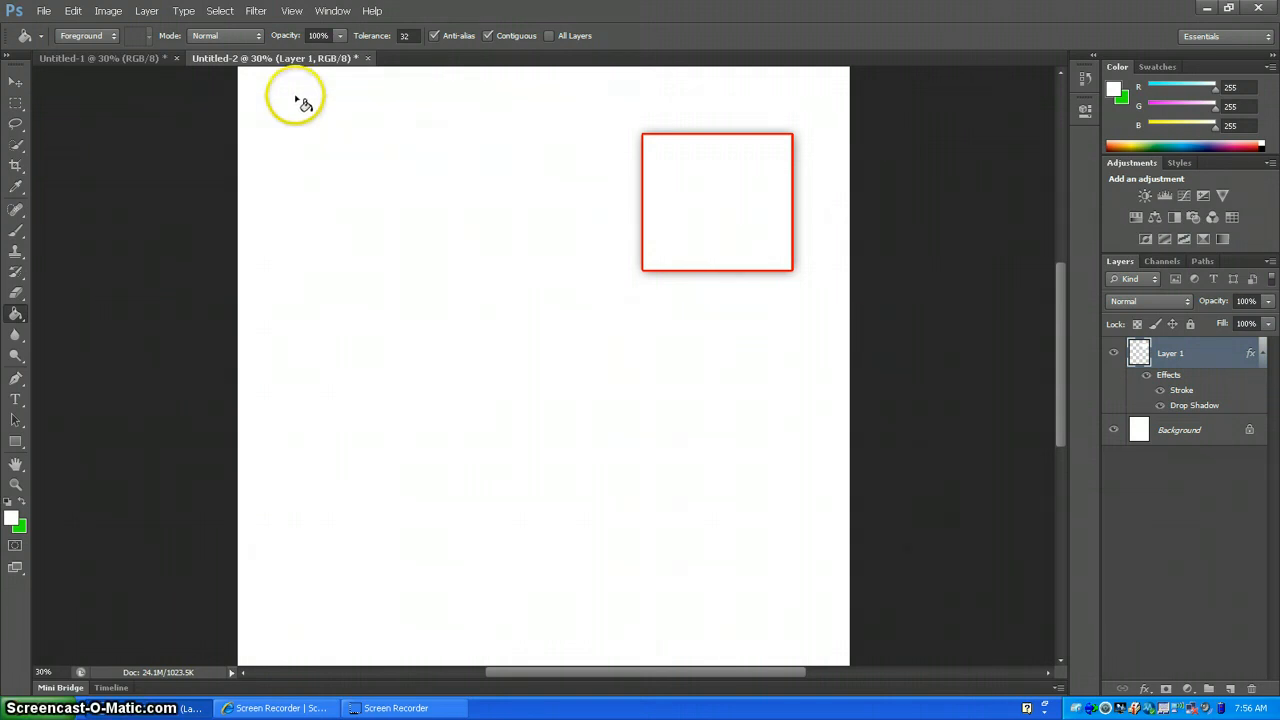
- Duplicate the square's layer (Layer 1) and place the copy on the page's left side, slightly lower than the original
{"action": "left_click", "coordinate": [20, 82]}
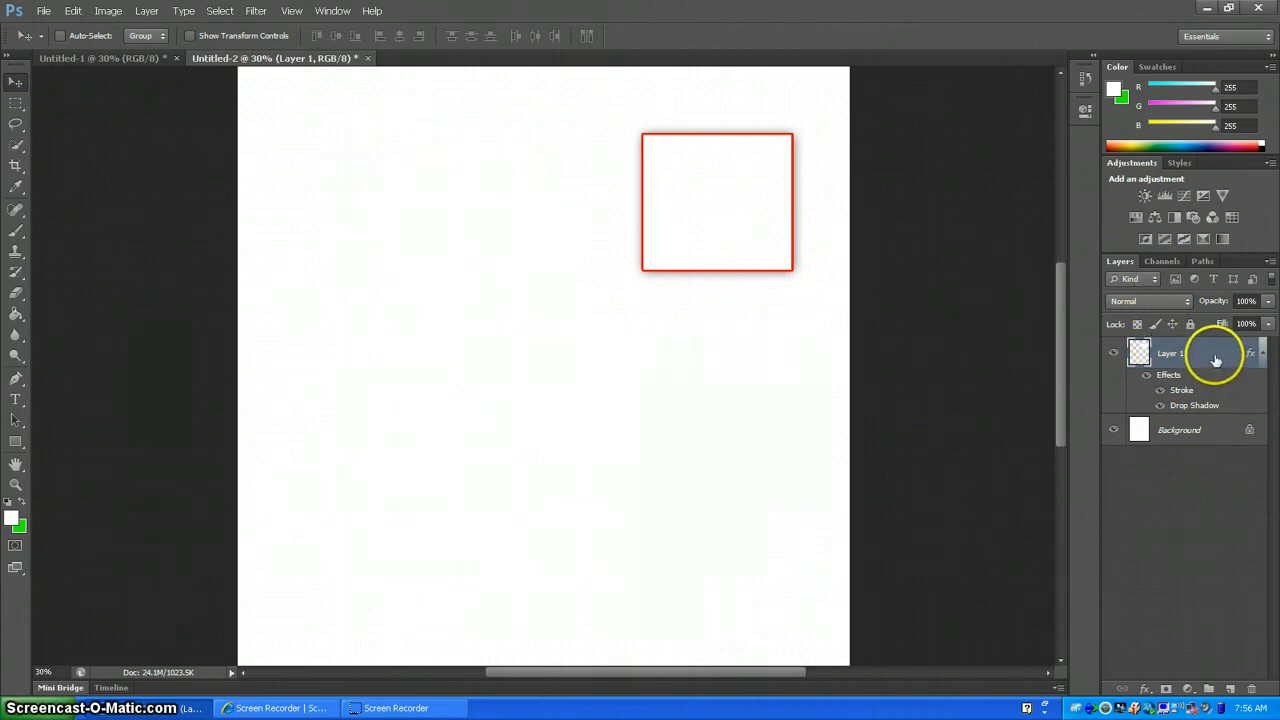
{"action": "left_click_drag", "start_coordinate": [1215, 358], "coordinate": [1215, 639]}
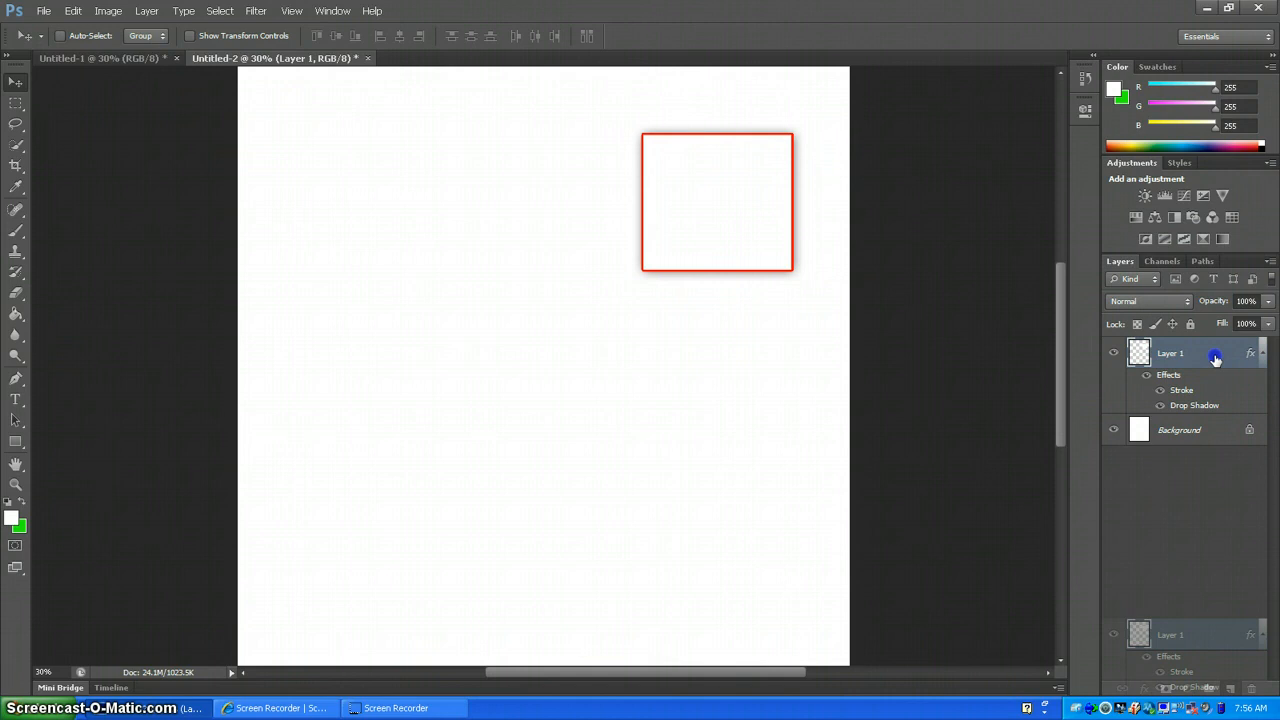
{"action": "left_click_drag", "start_coordinate": [1230, 695], "coordinate": [1230, 690]}
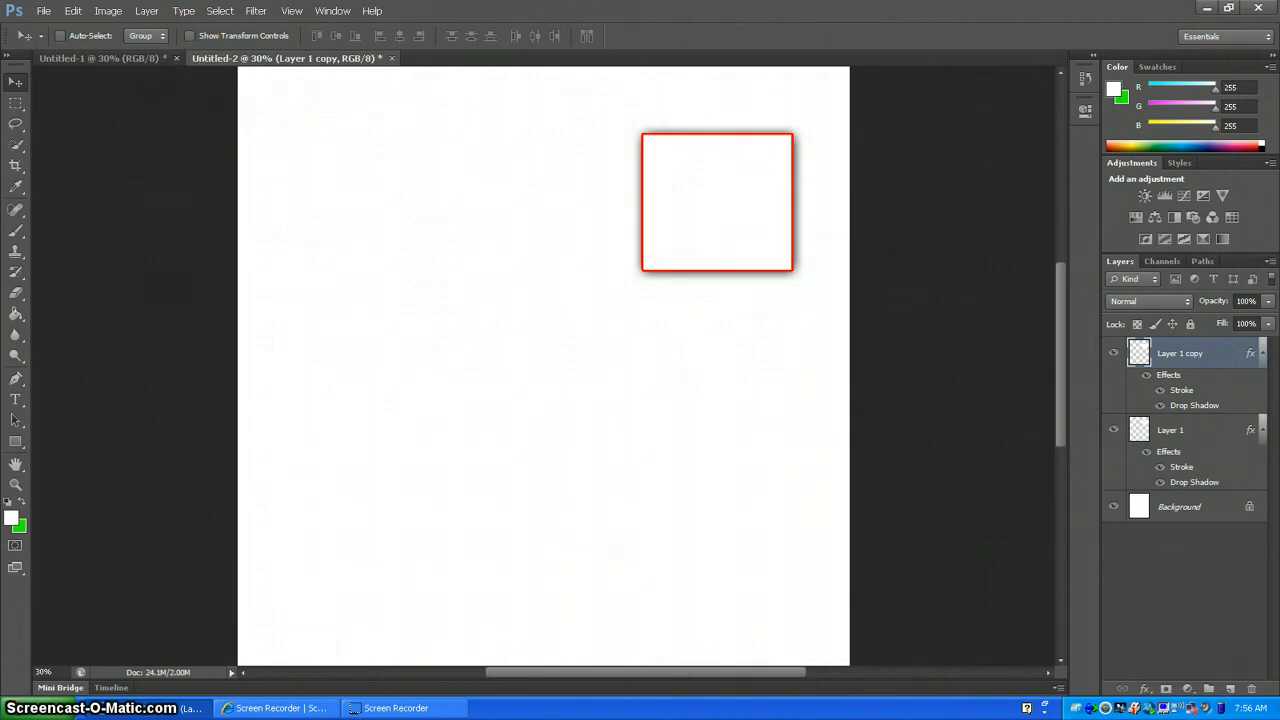
{"action": "left_click_drag", "start_coordinate": [710, 175], "coordinate": [387, 208]}
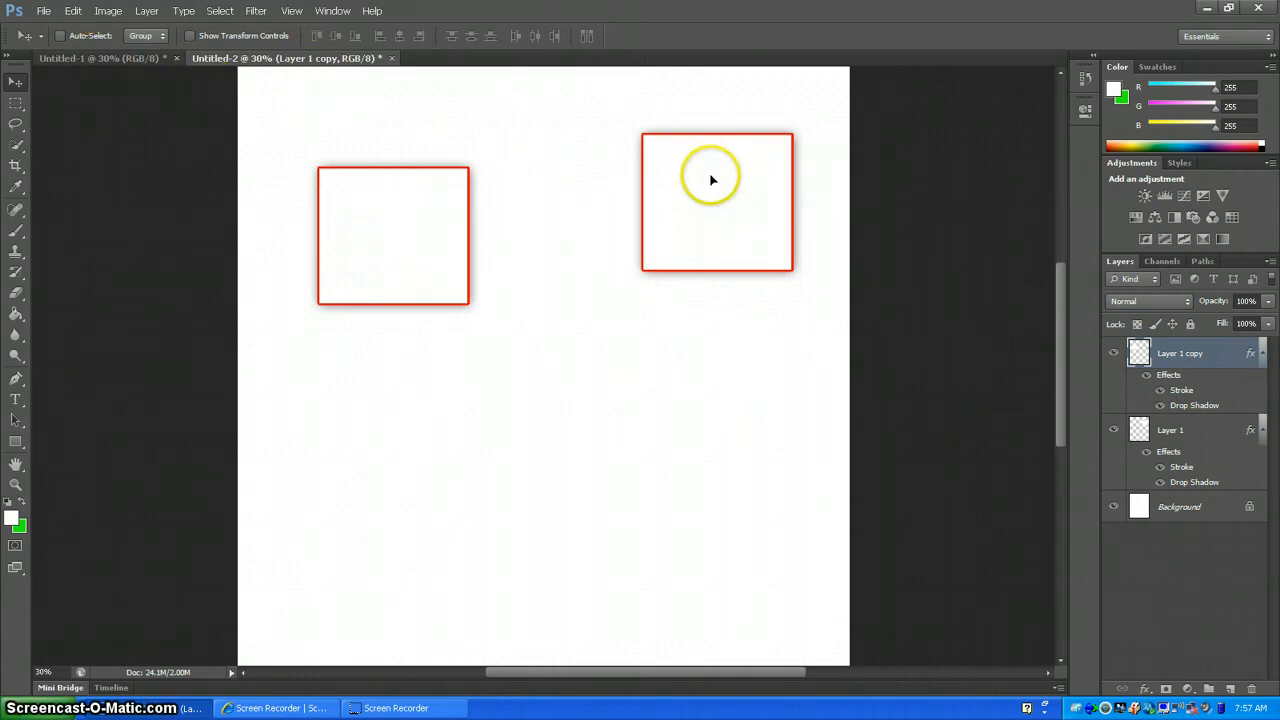
{"action": "left_click_drag", "start_coordinate": [709, 177], "coordinate": [700, 226]}
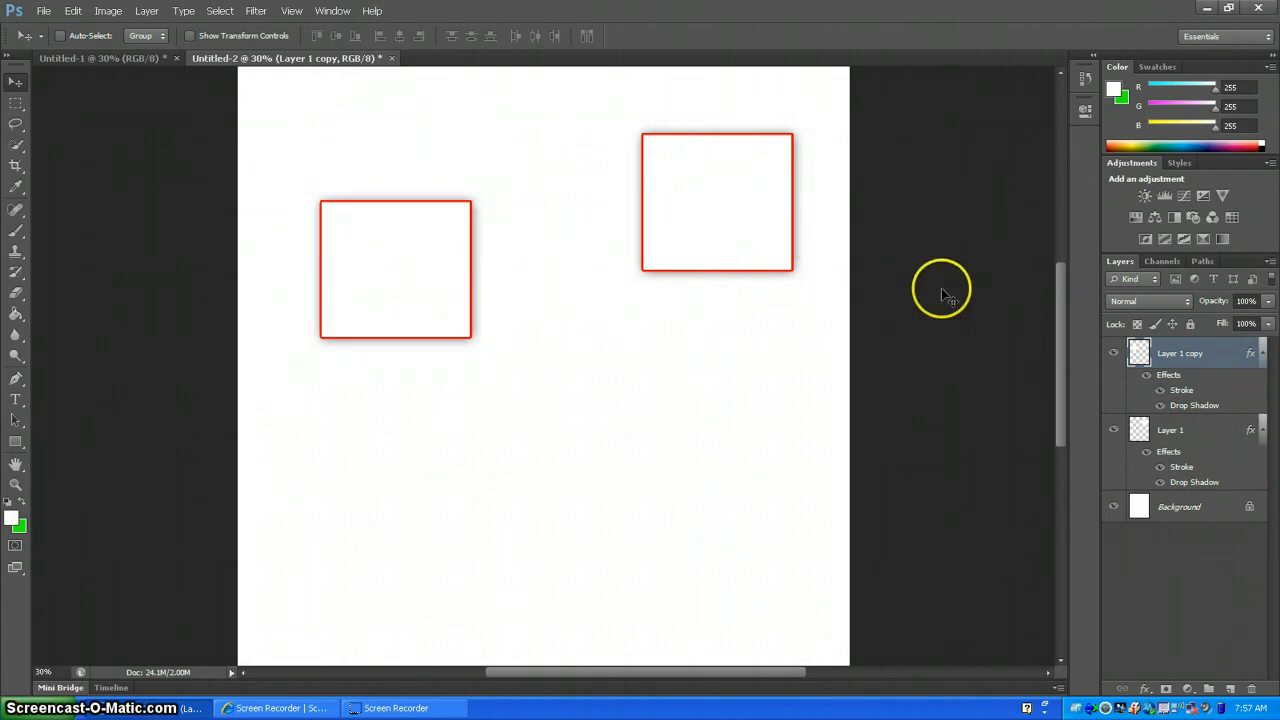
{"action": "left_click_drag", "start_coordinate": [368, 268], "coordinate": [354, 263]}
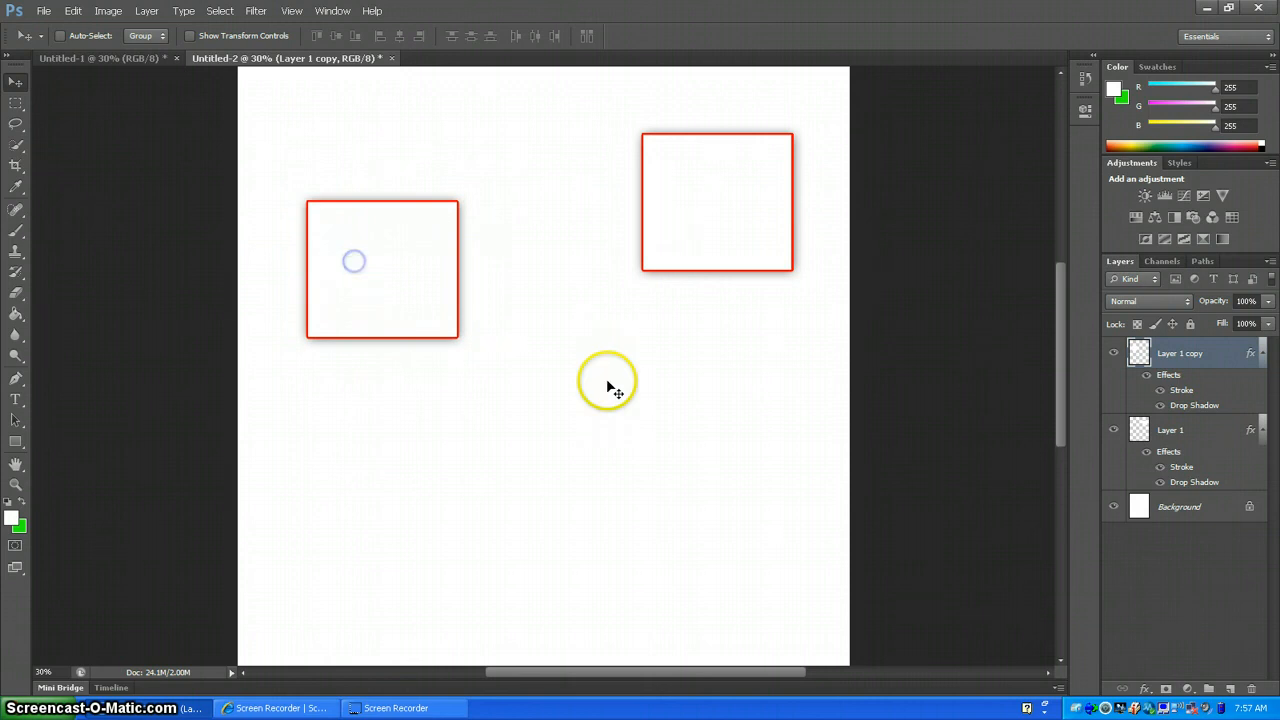
{"action": "mouse_move", "coordinate": [417, 297]}
{"action": "left_mouse_down"}
{"action": "mouse_move", "coordinate": [429, 346]}
{"action": "mouse_move", "coordinate": [381, 208]}
{"action": "mouse_move", "coordinate": [394, 289]}
{"action": "left_mouse_up"}
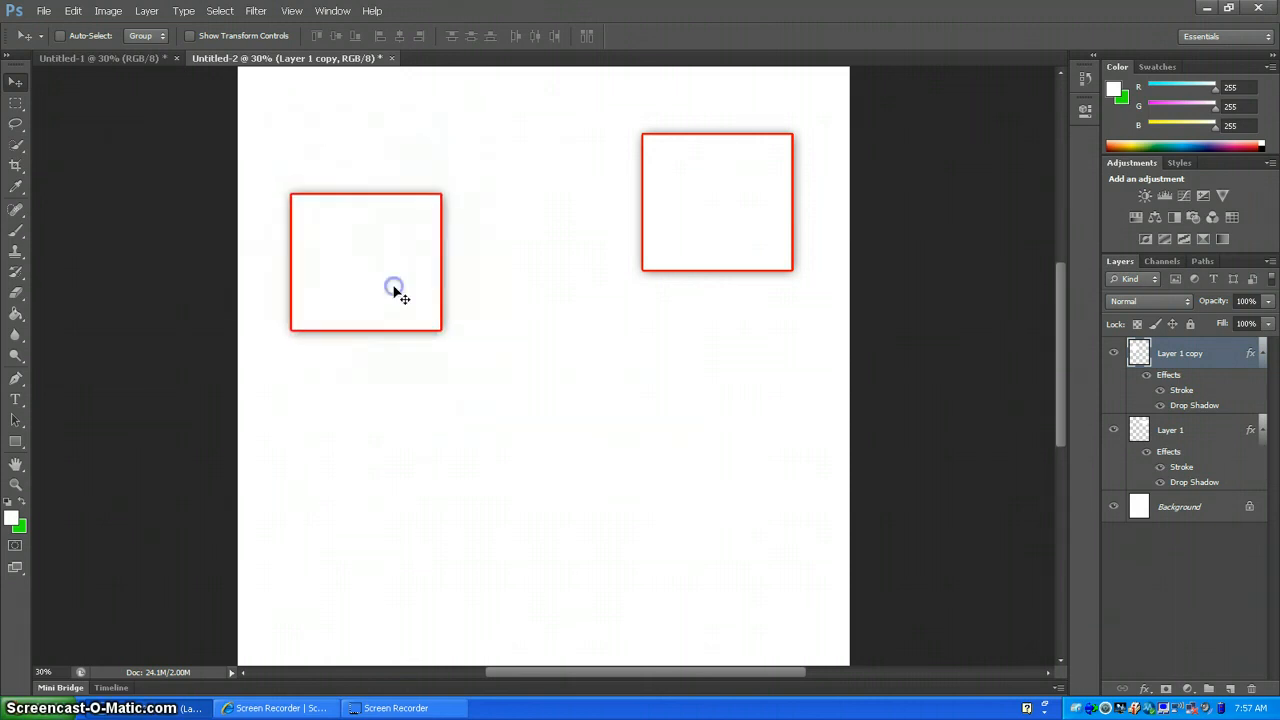
{"action": "left_click_drag", "start_coordinate": [704, 204], "coordinate": [706, 229]}
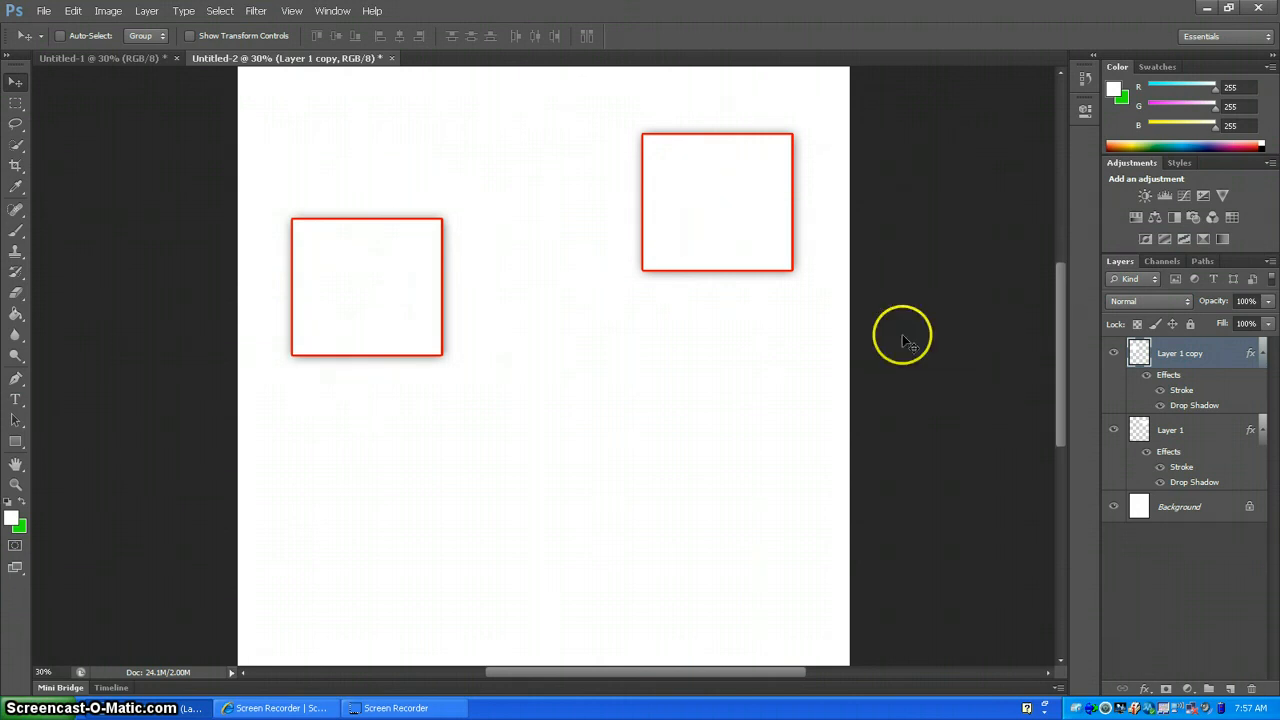
- Raise Layer 1 above Layer 1 copy while the two squares overlap, and return the original square to the page's right side
{"action": "left_click", "coordinate": [1207, 430]}
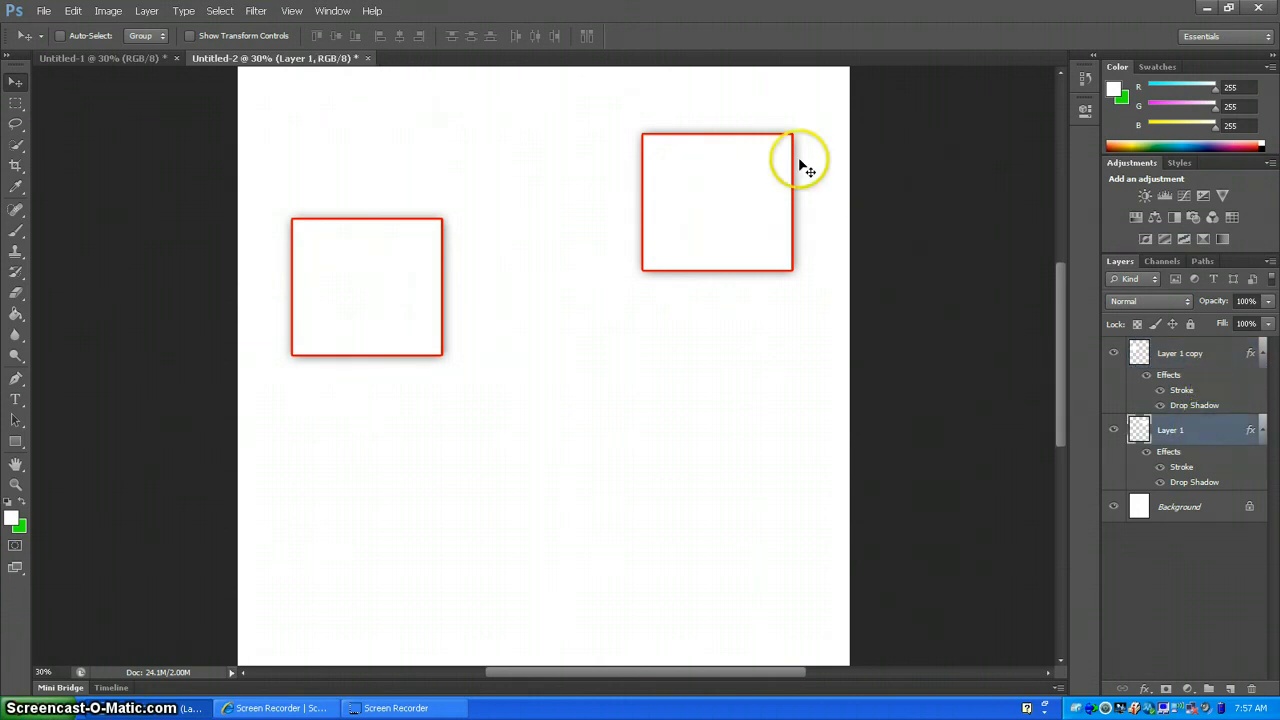
{"action": "left_click_drag", "start_coordinate": [731, 200], "coordinate": [452, 210]}
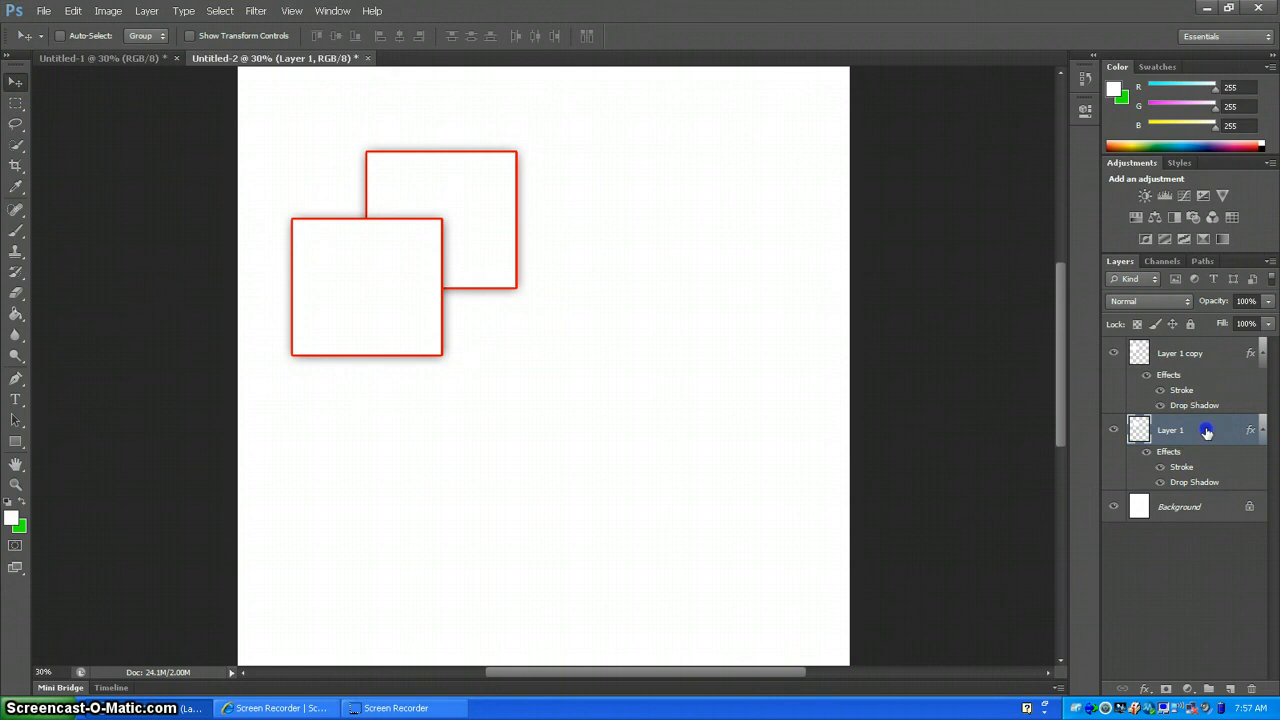
{"action": "left_click_drag", "start_coordinate": [1207, 431], "coordinate": [1204, 343]}
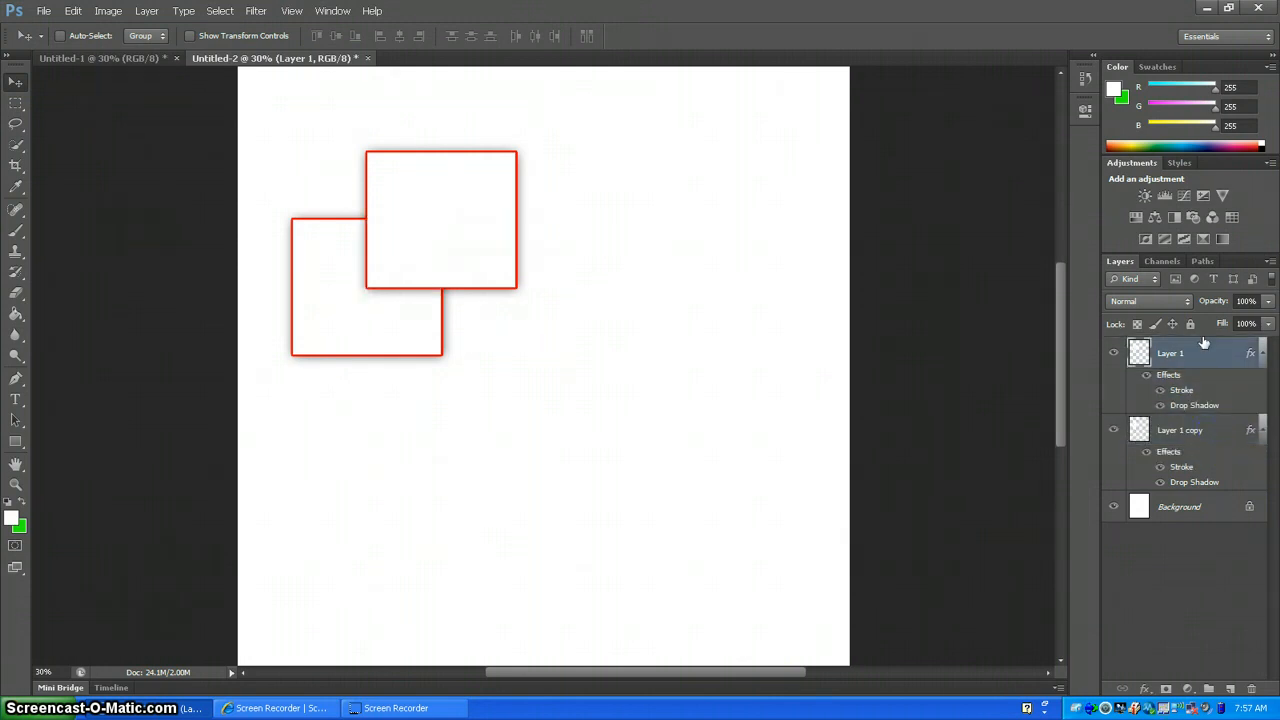
{"action": "left_click_drag", "start_coordinate": [497, 231], "coordinate": [718, 255]}
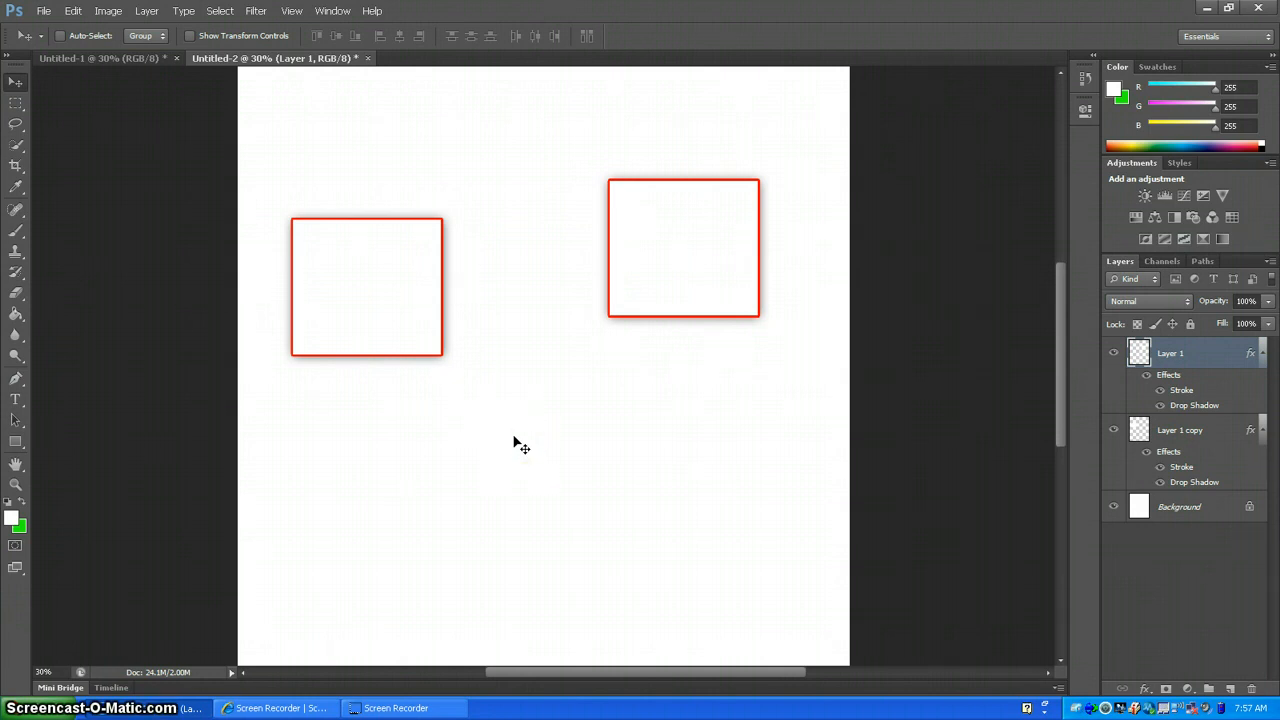
- Choose the Type tool and set the text colour to near-black (060000)
{"action": "left_click", "coordinate": [16, 400]}
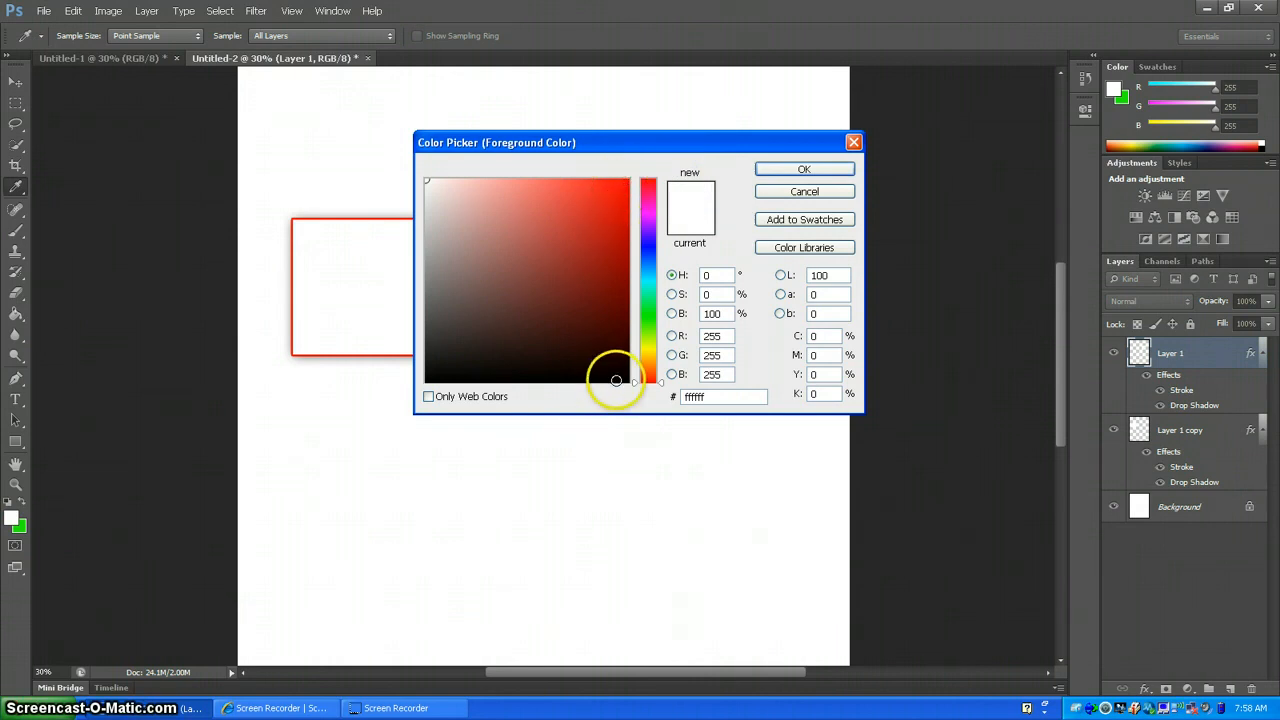
{"action": "left_click", "coordinate": [619, 380]}
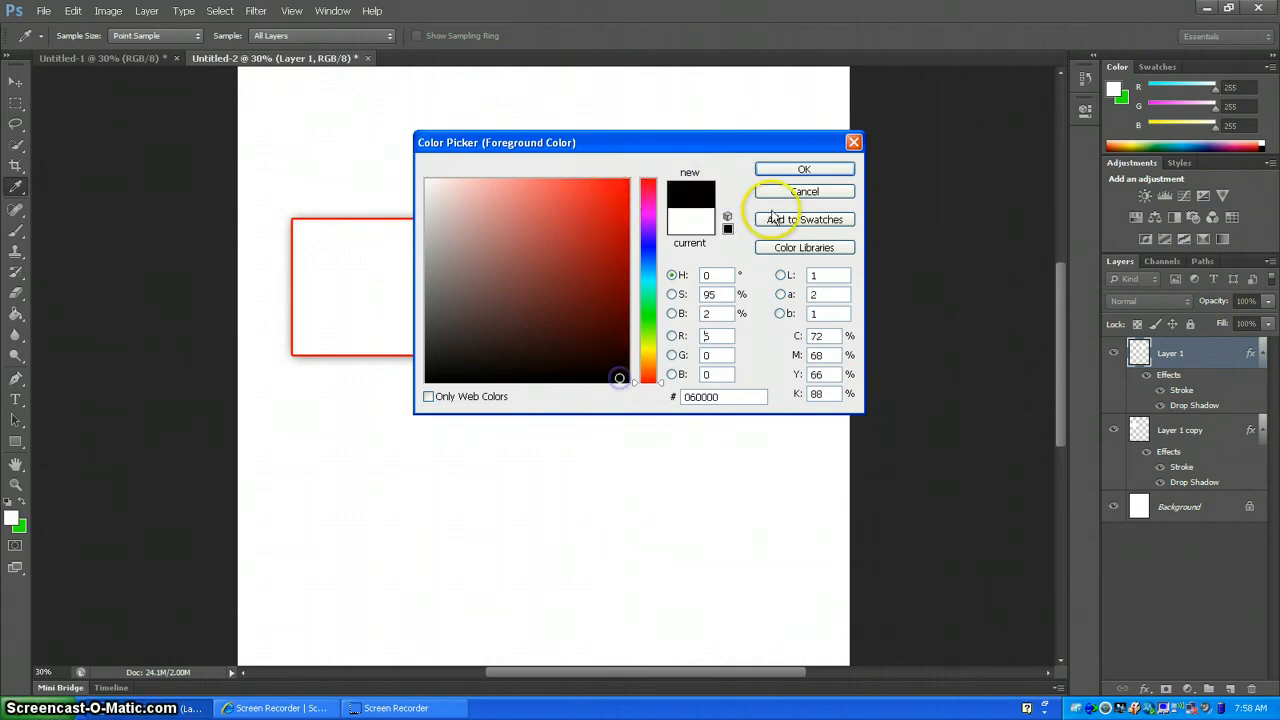
{"action": "left_click", "coordinate": [803, 168]}
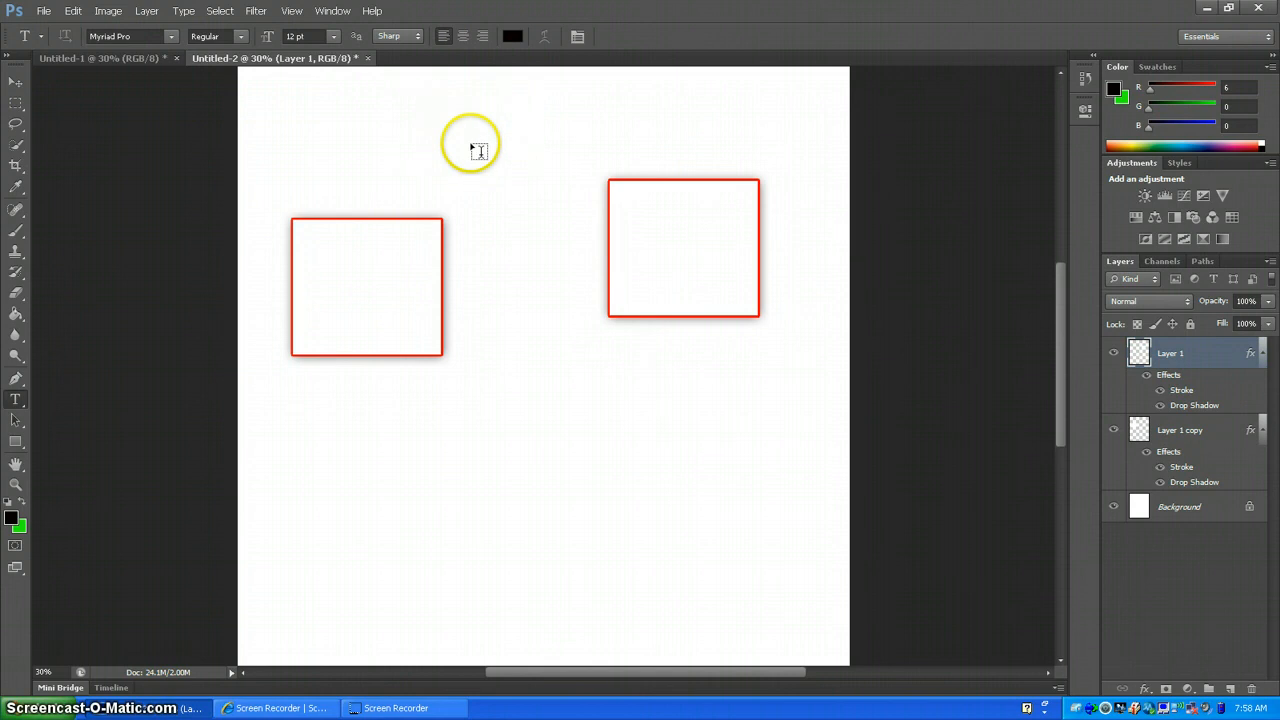
- Add the title "My Project" at 84 pt near the top of the page and position it above the two squares
{"action": "left_click", "coordinate": [449, 140]}
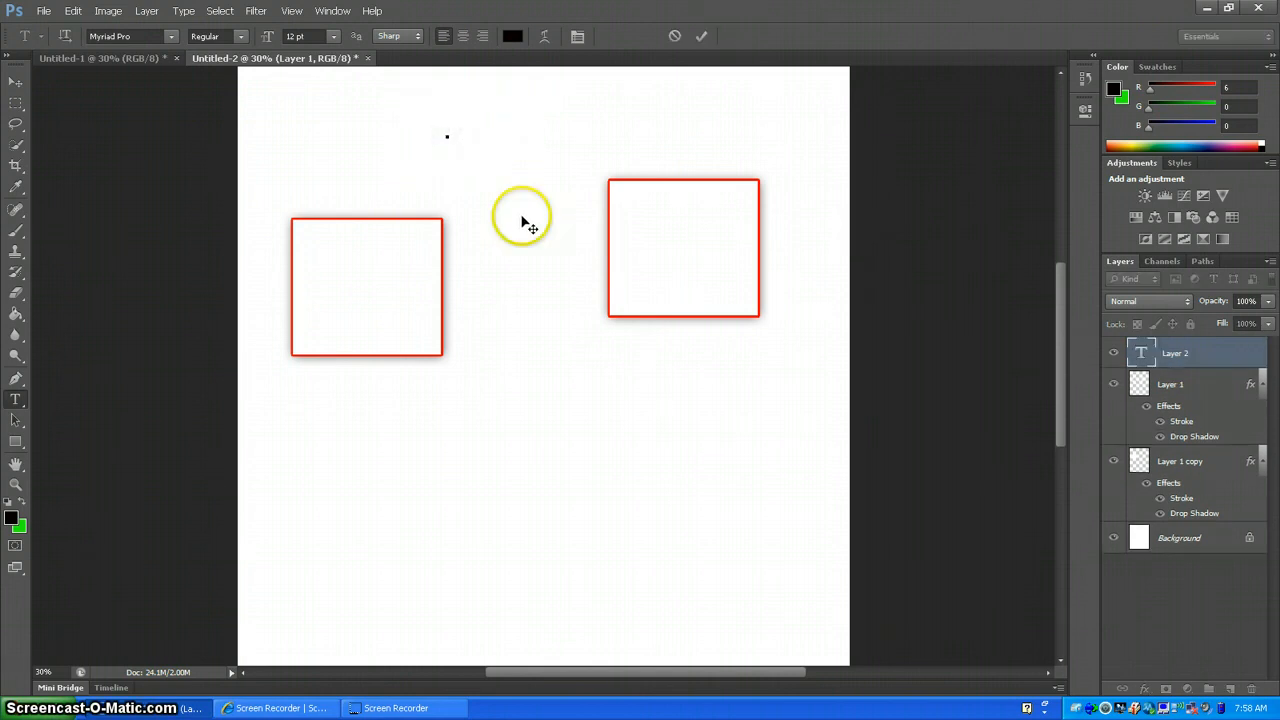
{"action": "left_click", "coordinate": [333, 38]}
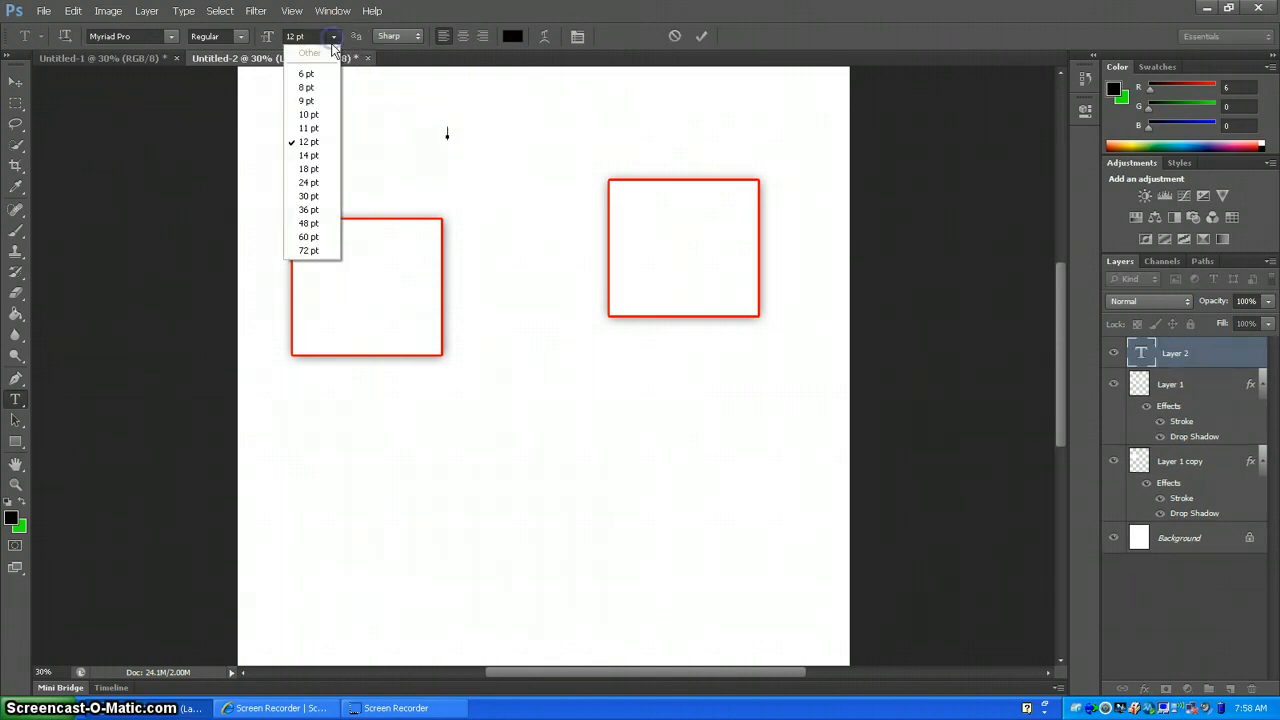
{"action": "left_click", "coordinate": [308, 237]}
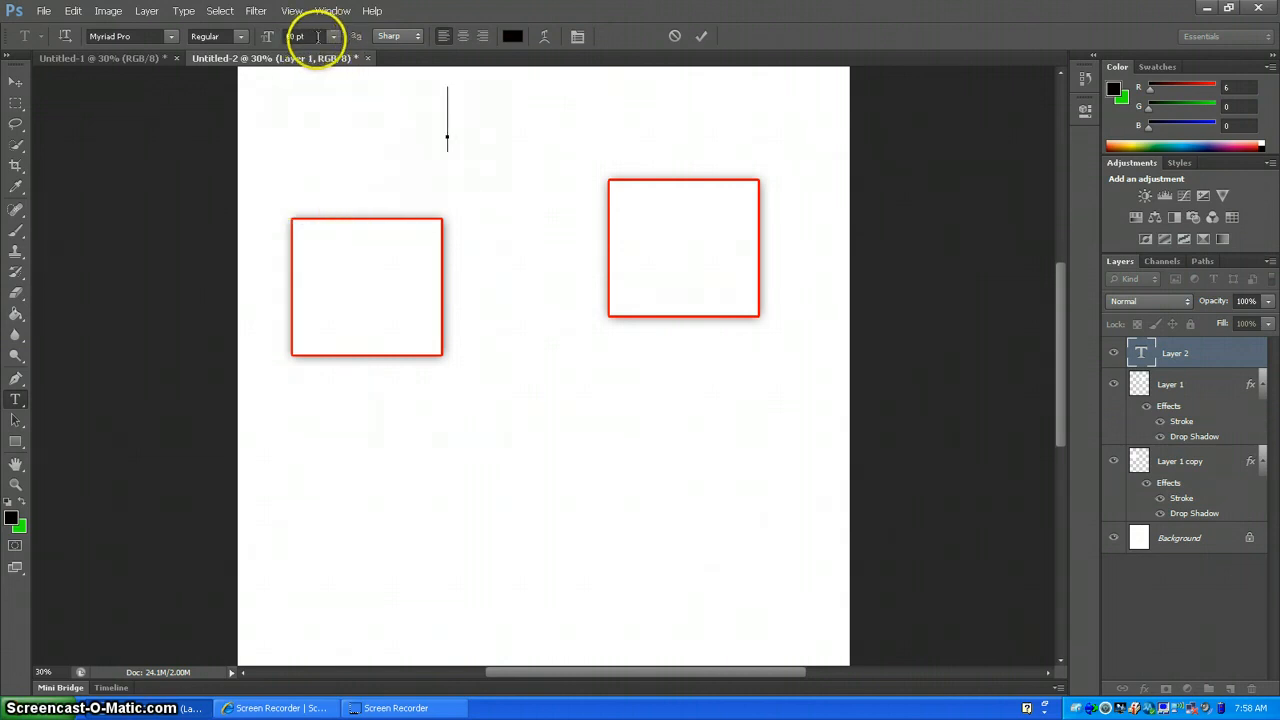
{"action": "left_click", "coordinate": [305, 36]}
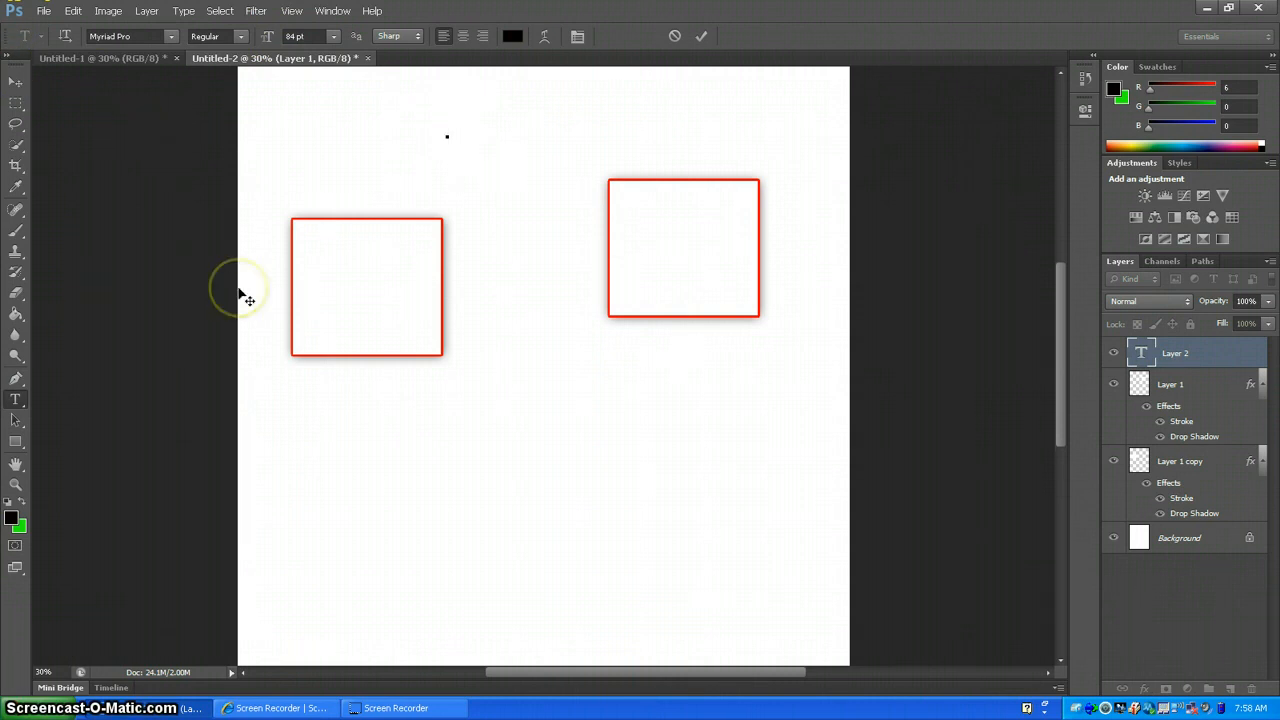
{"action": "type", "text": "My"}
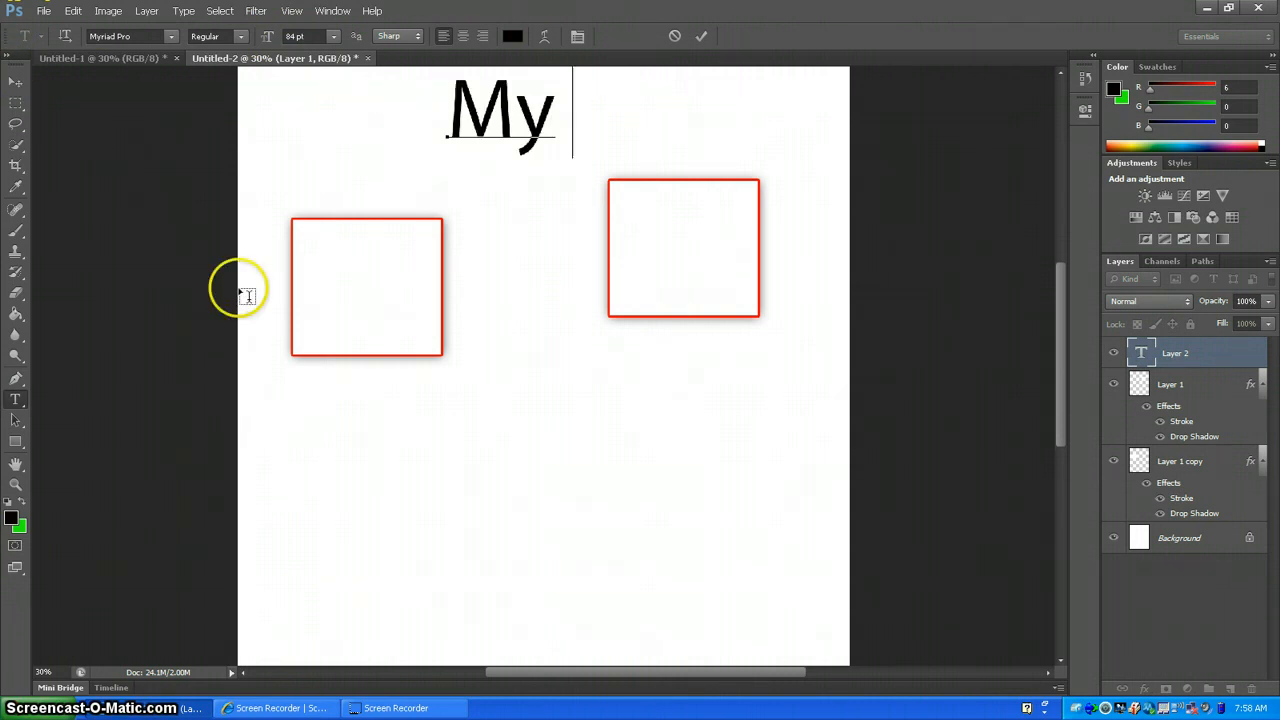
{"action": "type", "text": " Project"}
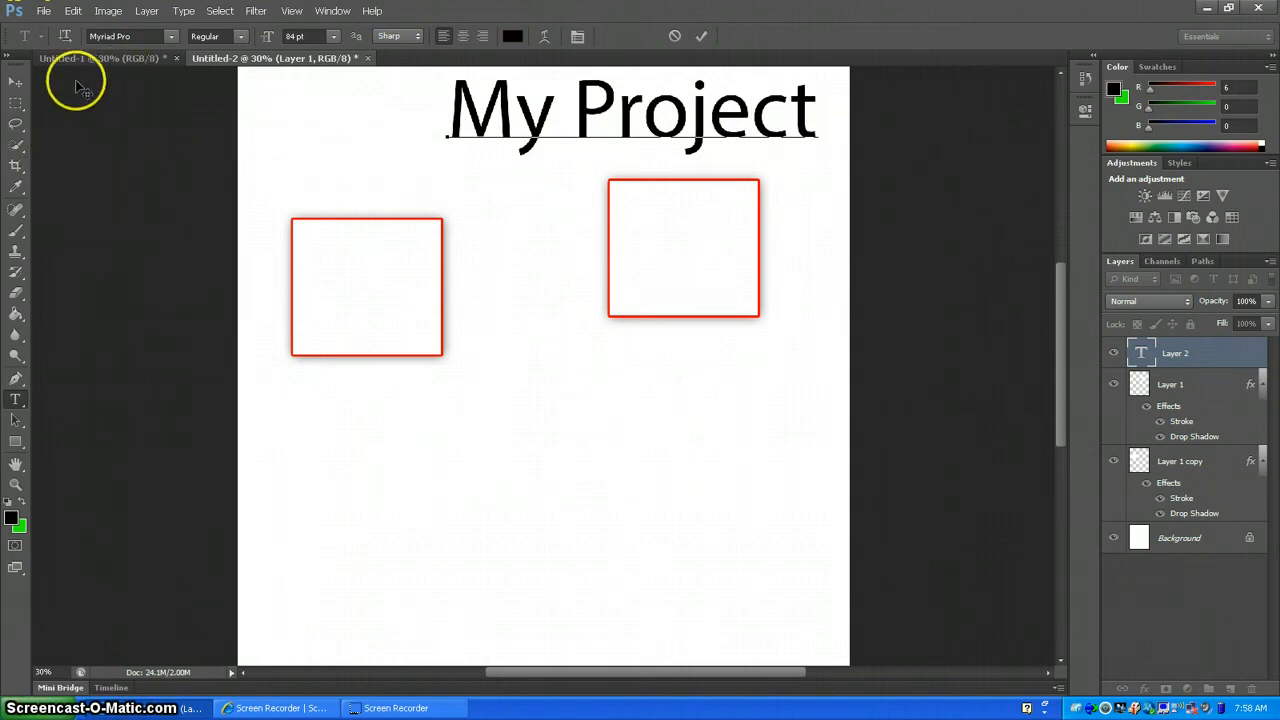
{"action": "left_click", "coordinate": [15, 81]}
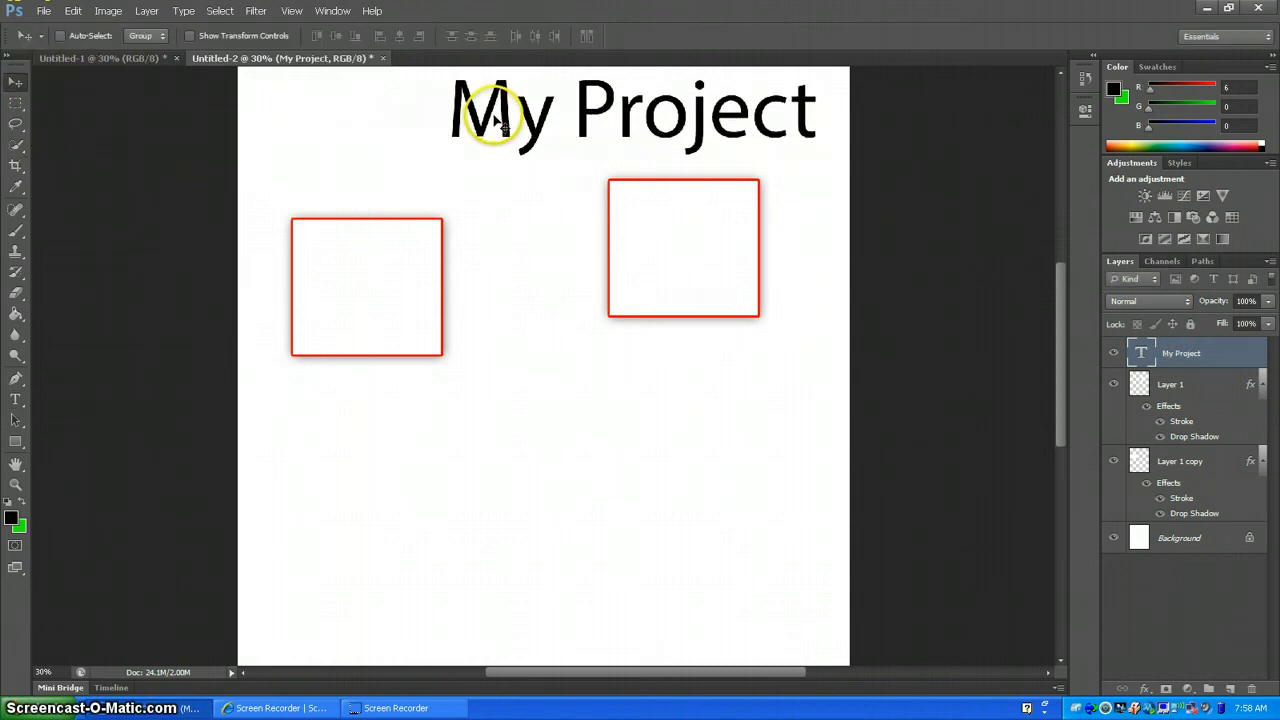
{"action": "left_click_drag", "start_coordinate": [500, 120], "coordinate": [381, 130]}
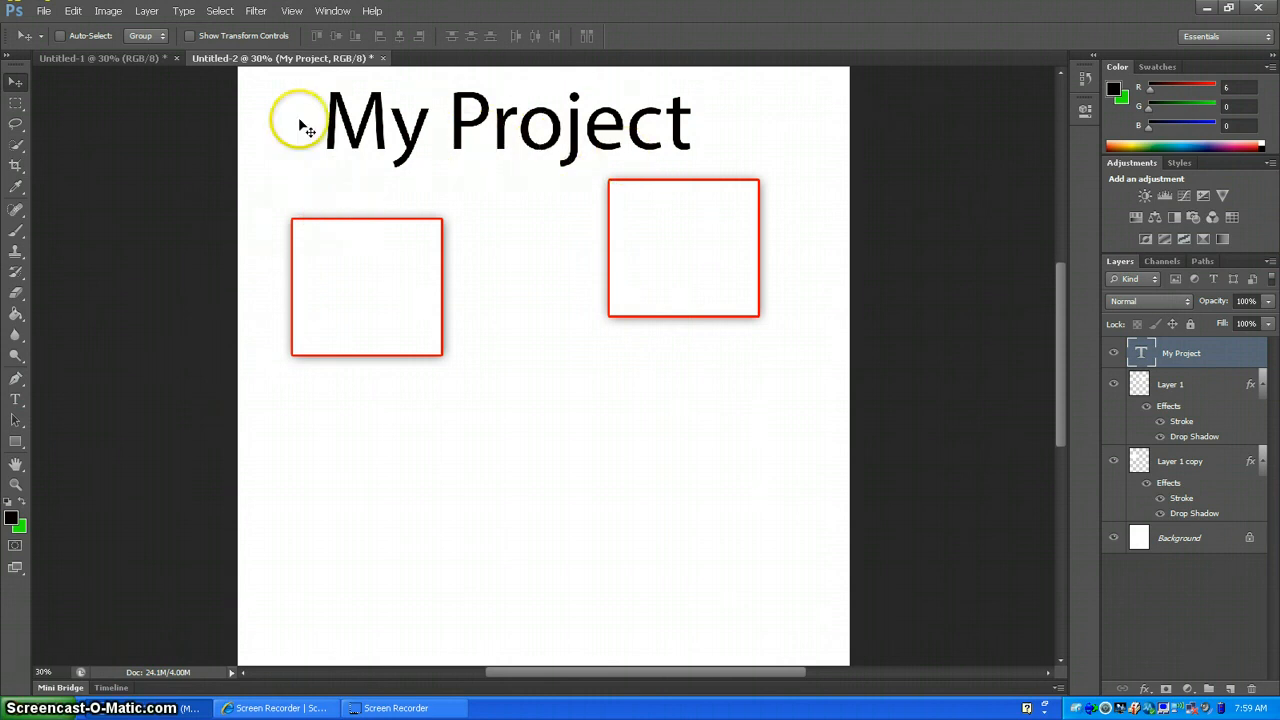
- Change the "My Project" title's font to Snap ITC and shift the title left so it fits within the page
{"action": "left_click", "coordinate": [16, 402]}
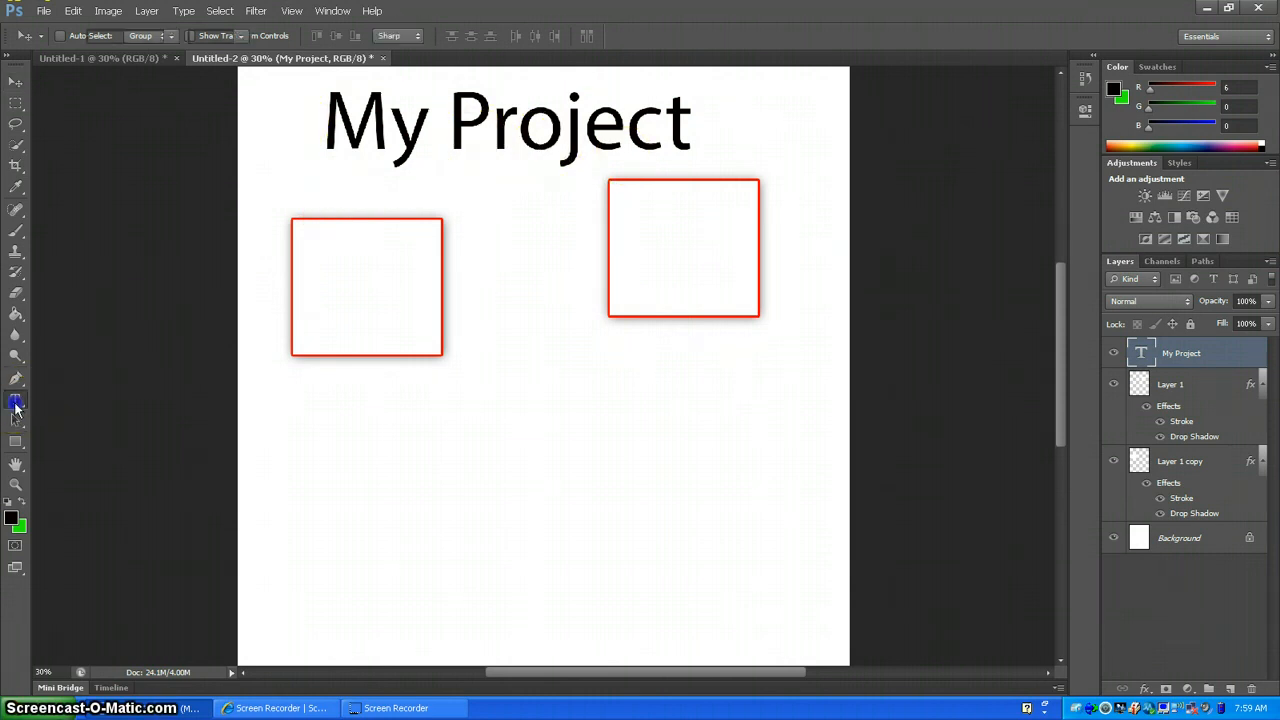
{"action": "left_click", "coordinate": [392, 126]}
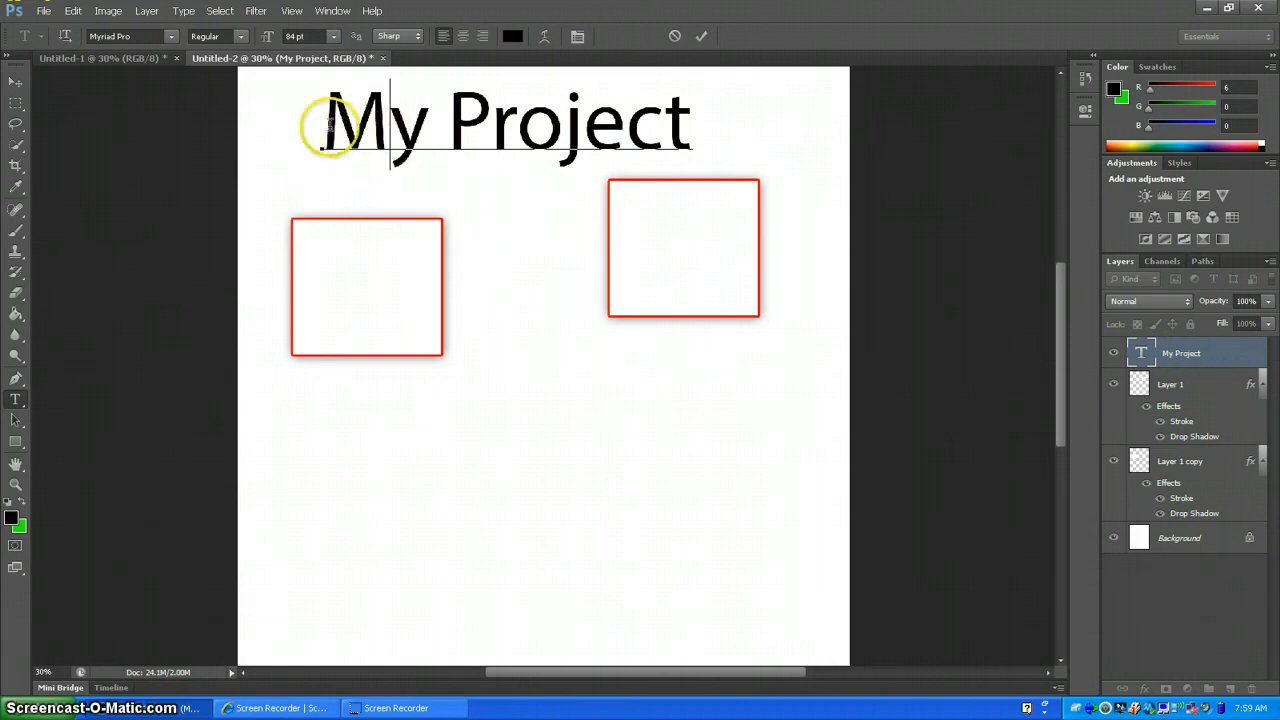
{"action": "left_click_drag", "start_coordinate": [325, 120], "coordinate": [688, 92]}
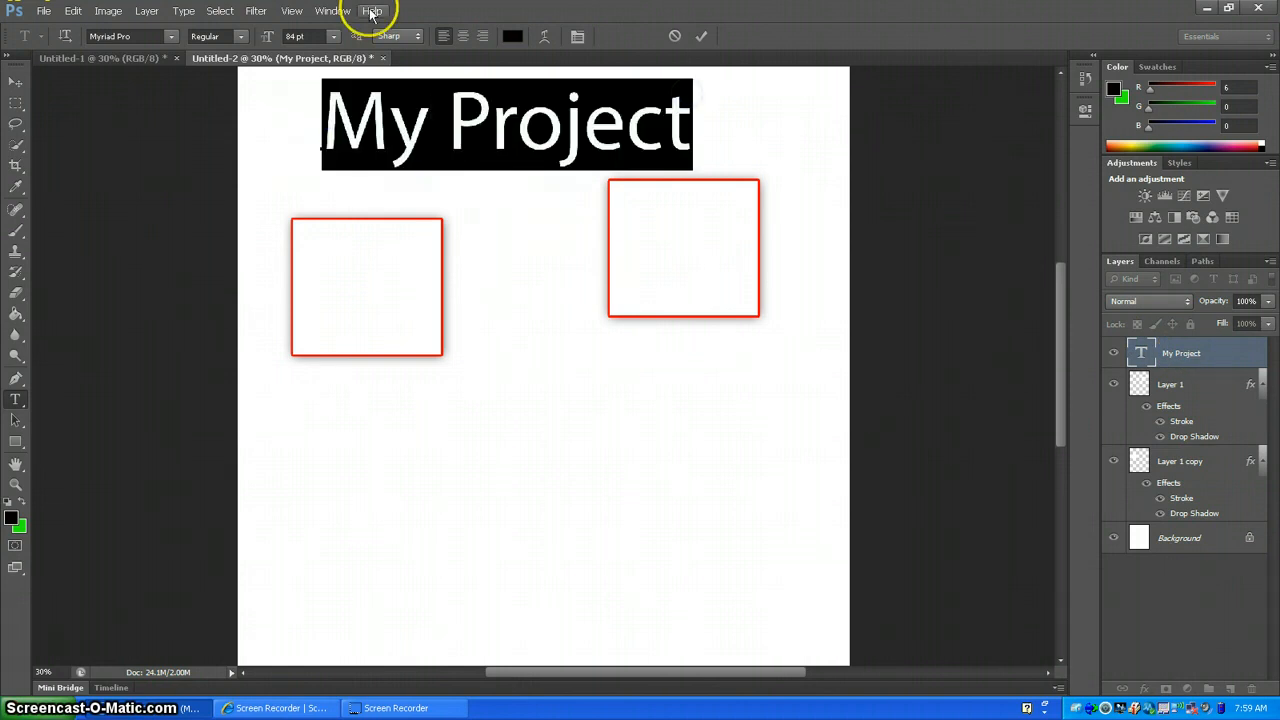
{"action": "left_click", "coordinate": [175, 37]}
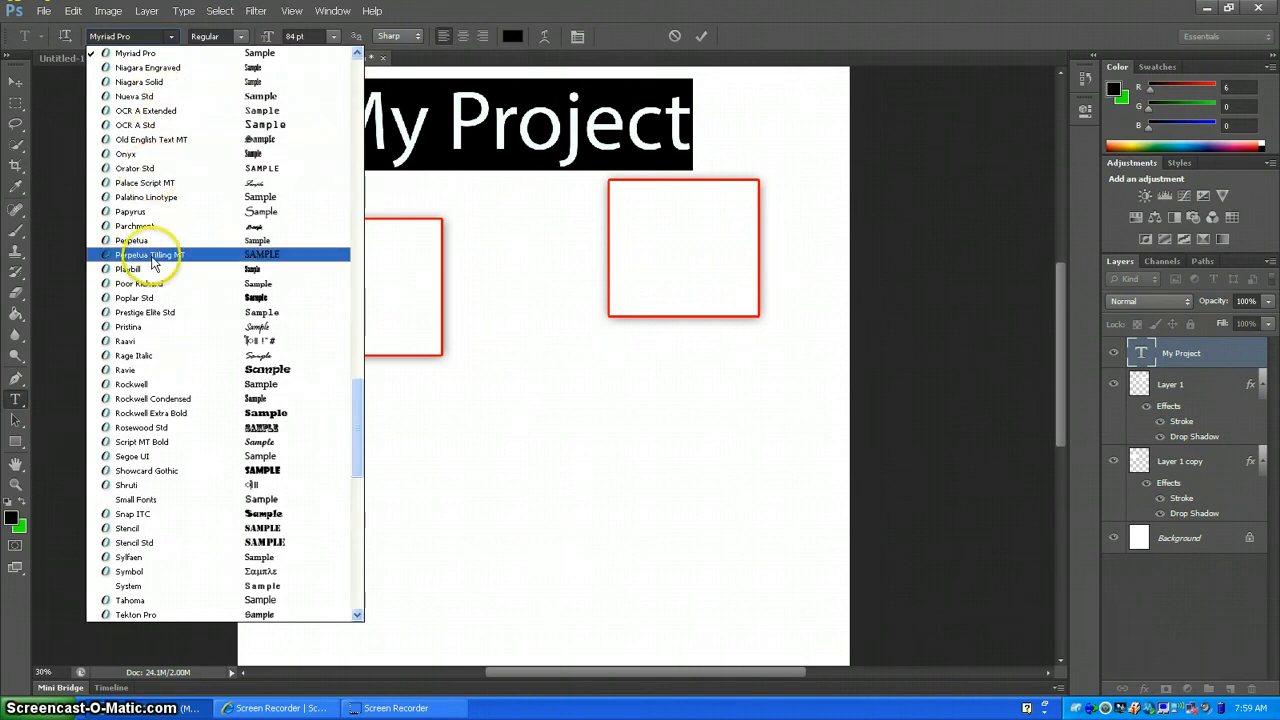
{"action": "left_click", "coordinate": [133, 516]}
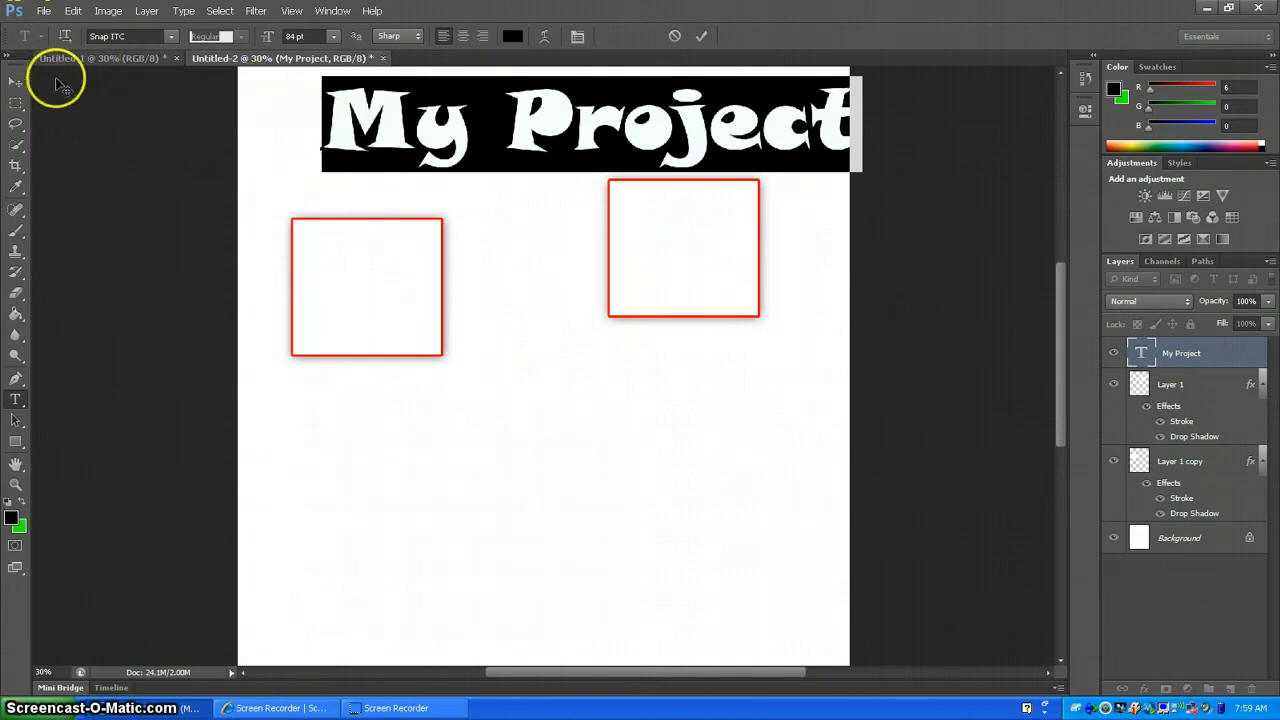
{"action": "left_click", "coordinate": [15, 82]}
{"action": "mouse_move", "coordinate": [357, 114]}
{"action": "left_mouse_down"}
{"action": "mouse_move", "coordinate": [378, 118]}
{"action": "mouse_move", "coordinate": [338, 117]}
{"action": "left_mouse_up"}
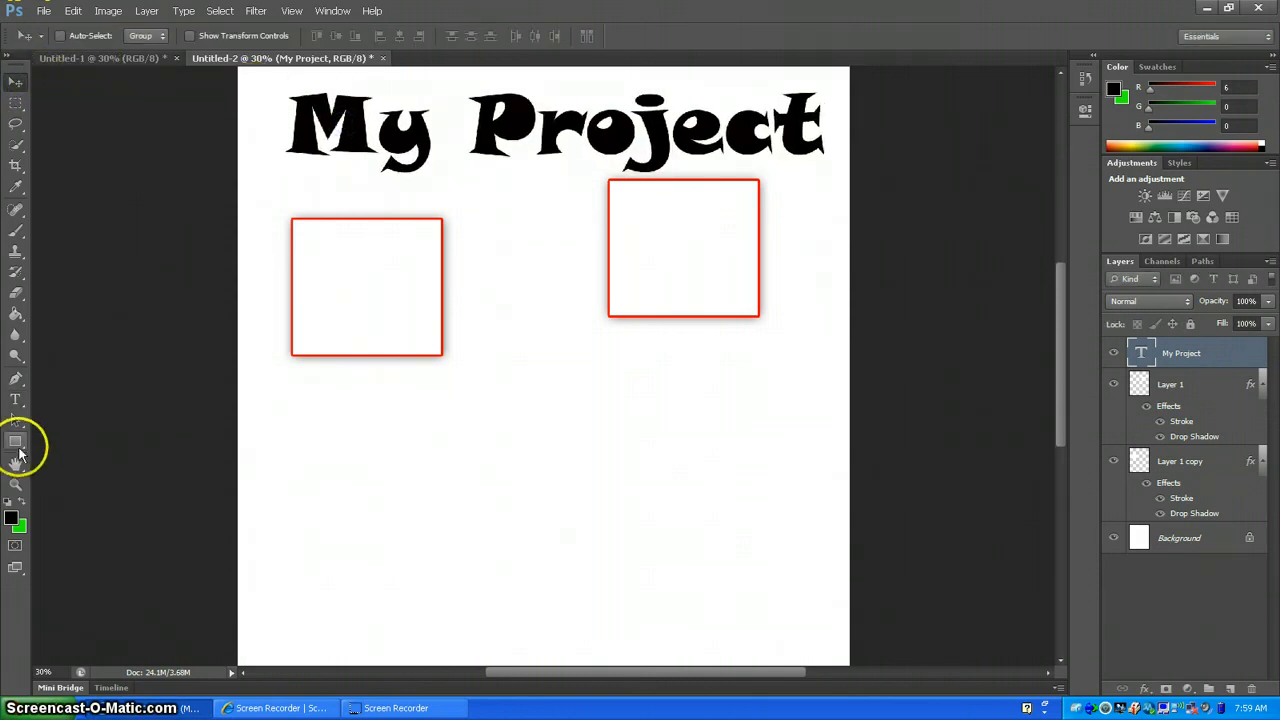
- Warp the whole "My Project" title with a horizontal Arc at +9% bend, and open the detailed character settings
{"action": "left_click", "coordinate": [16, 400]}
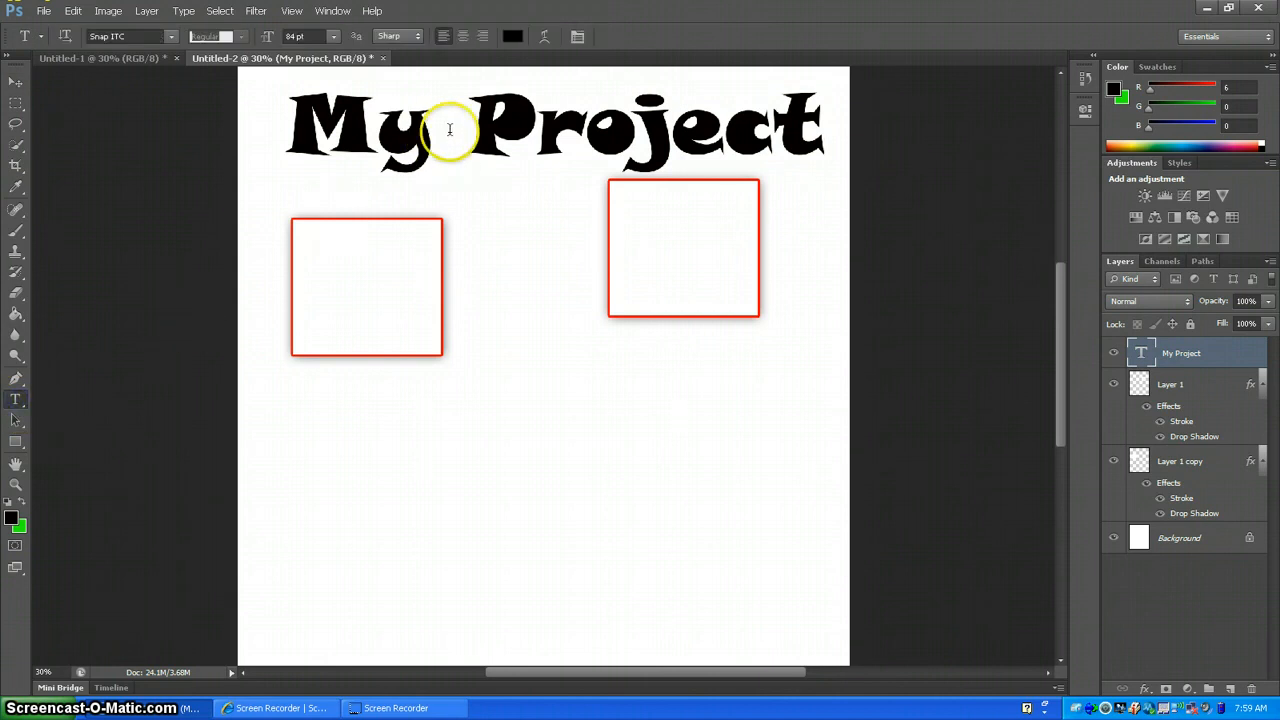
{"action": "left_click", "coordinate": [517, 126]}
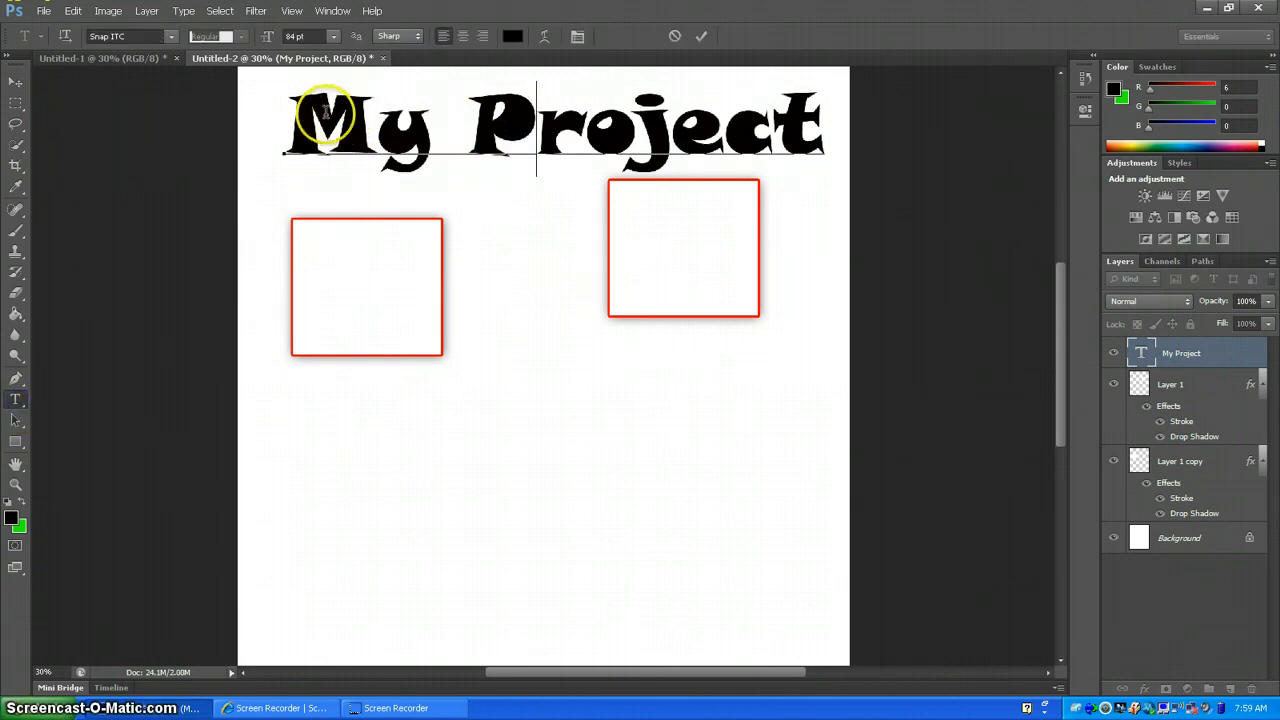
{"action": "left_click_drag", "start_coordinate": [298, 114], "coordinate": [822, 125]}
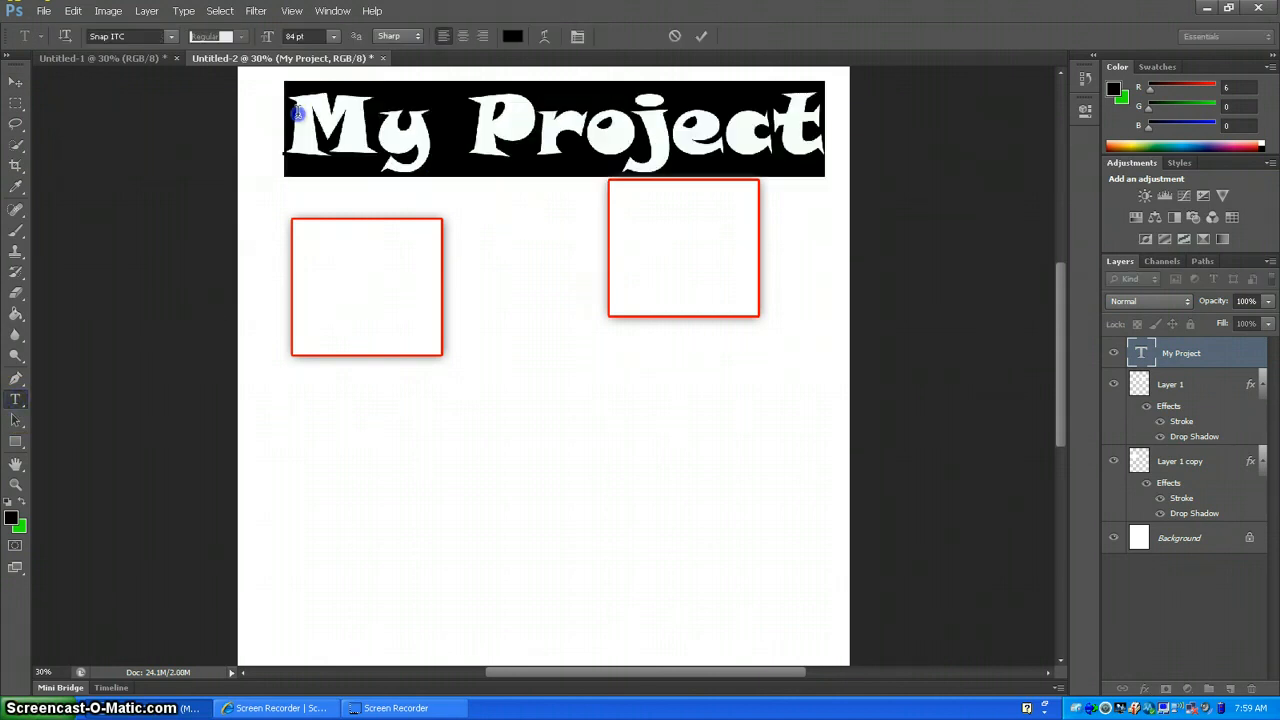
{"action": "left_click", "coordinate": [544, 36]}
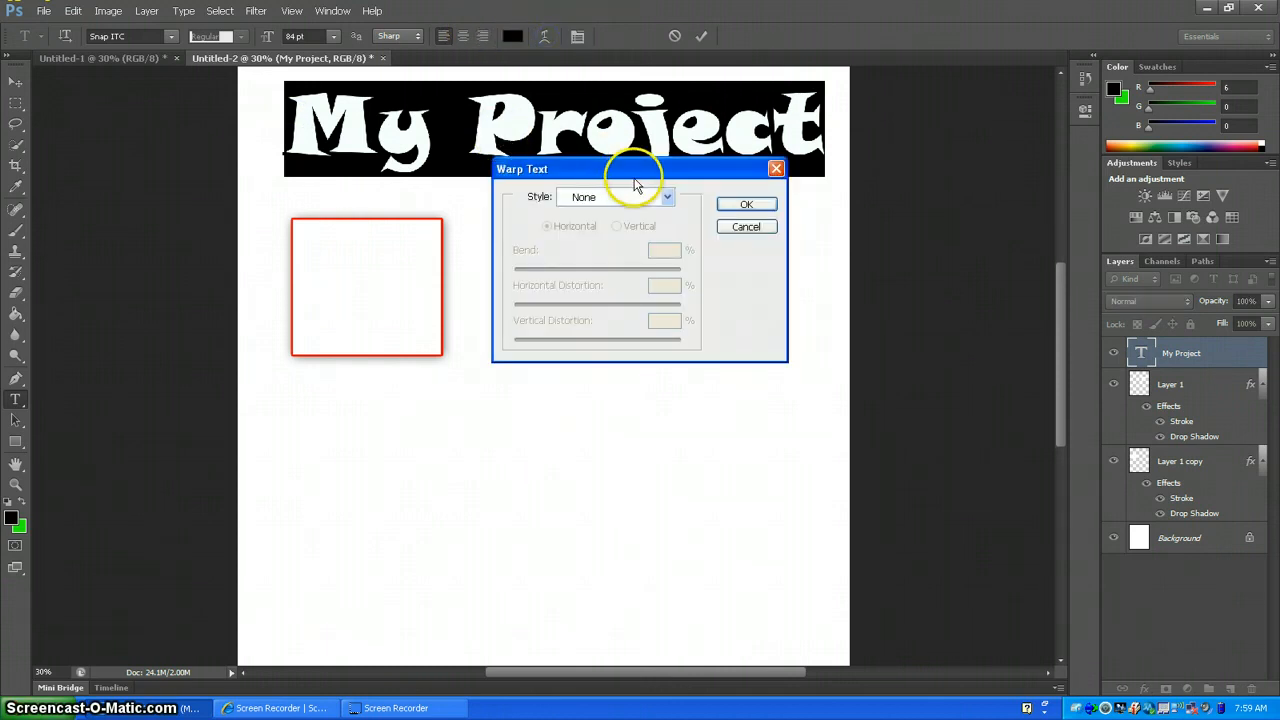
{"action": "left_click", "coordinate": [666, 197]}
{"action": "left_click", "coordinate": [632, 243]}
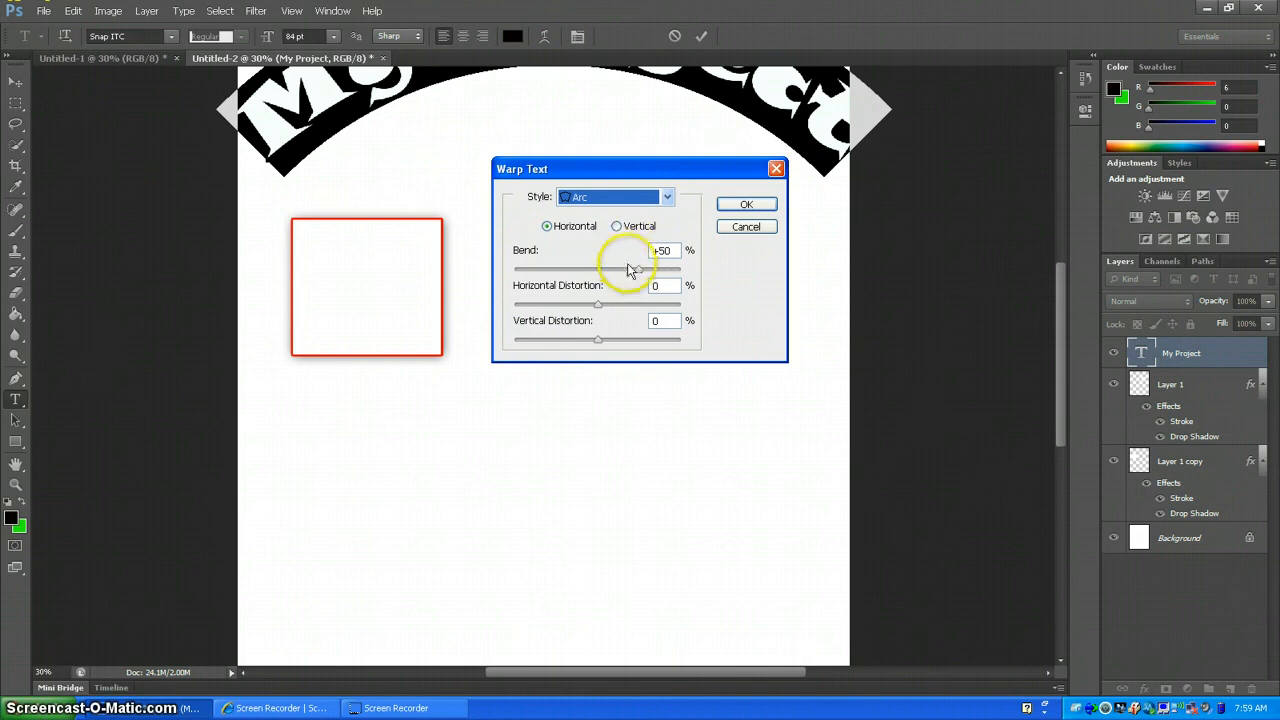
{"action": "left_click_drag", "start_coordinate": [634, 268], "coordinate": [605, 272]}
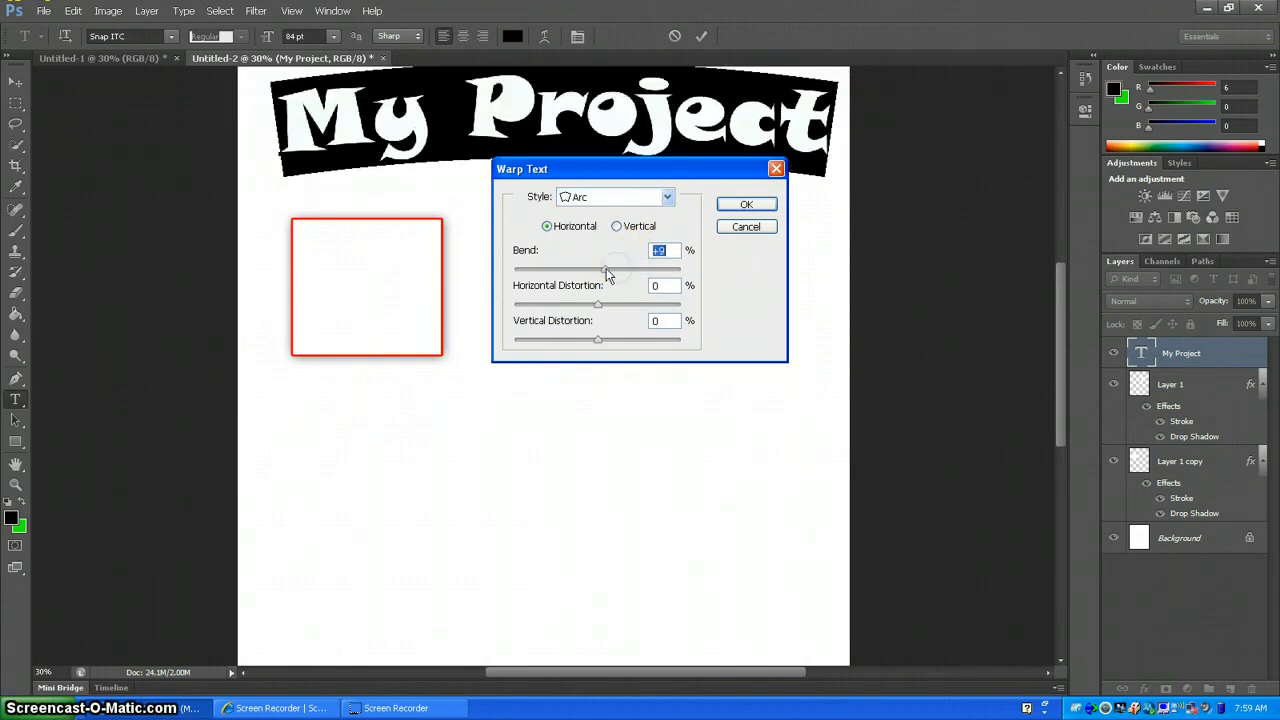
{"action": "left_click", "coordinate": [750, 204]}
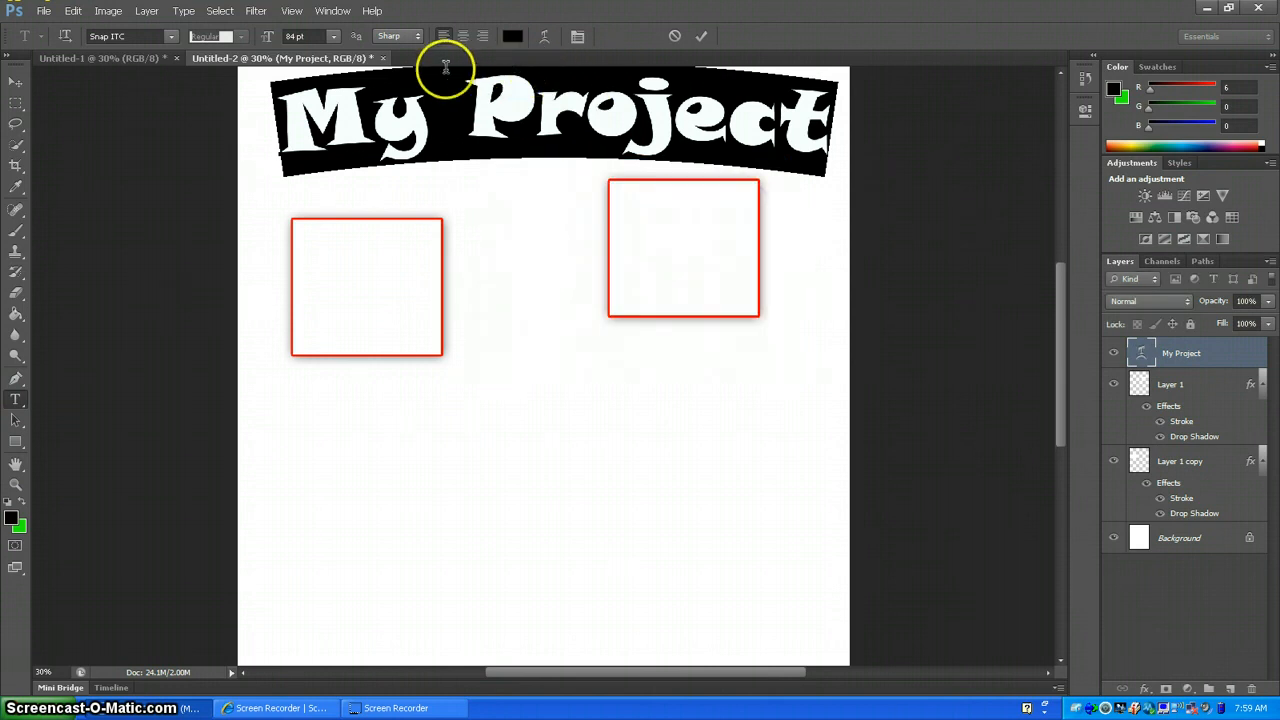
{"action": "left_click", "coordinate": [579, 37]}
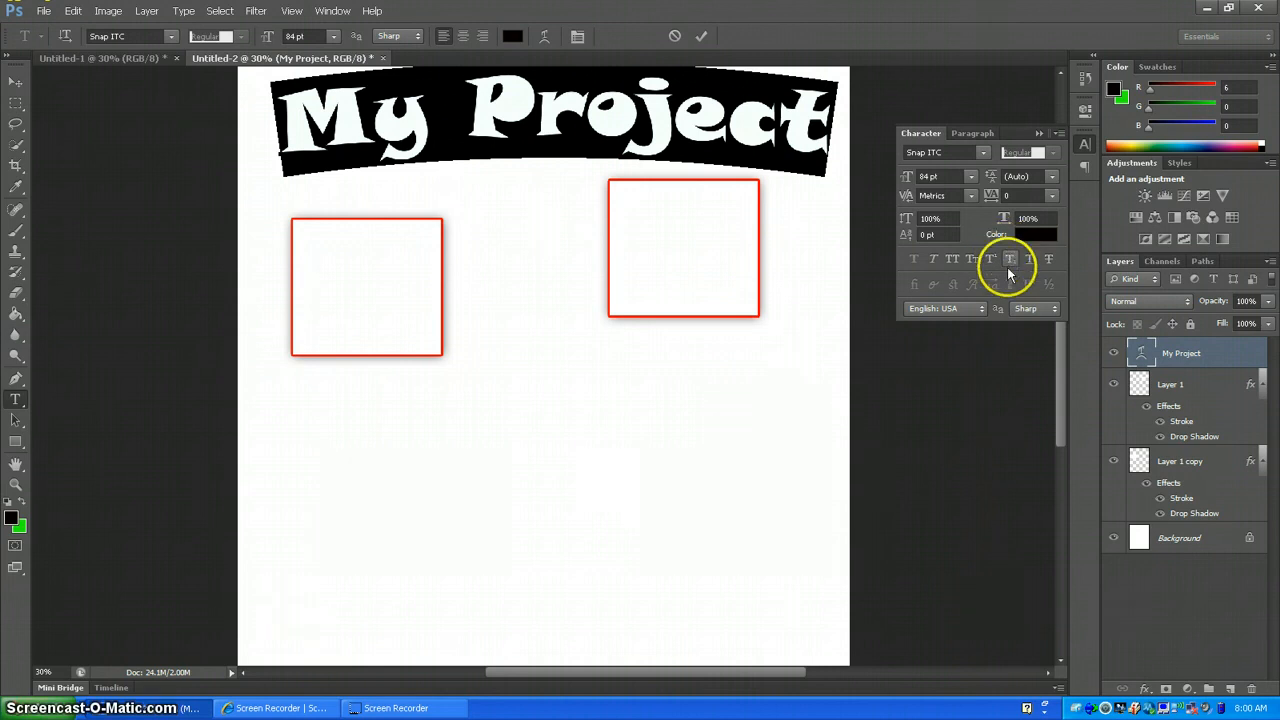
{"action": "left_click", "coordinate": [14, 86]}
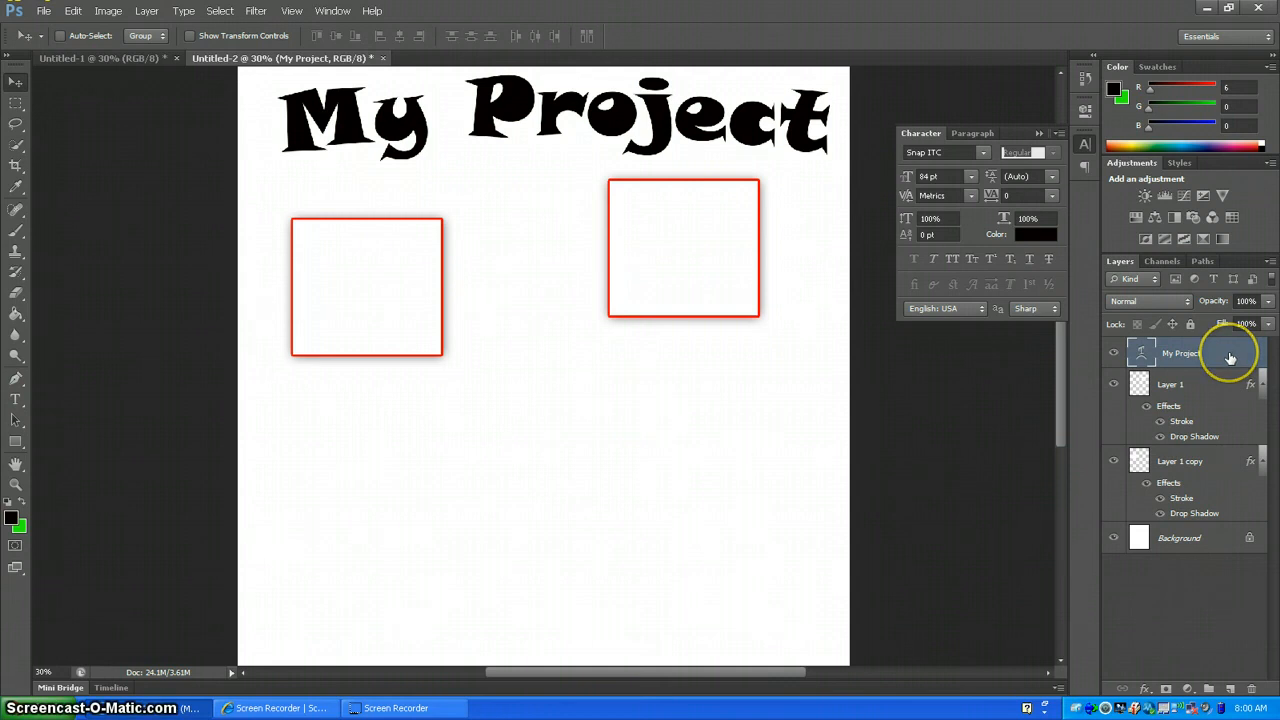
- Add a drop shadow and an outside stroke in pale yellow (faf87b) to the "My Project" title layer
{"action": "double_click", "coordinate": [1230, 358]}
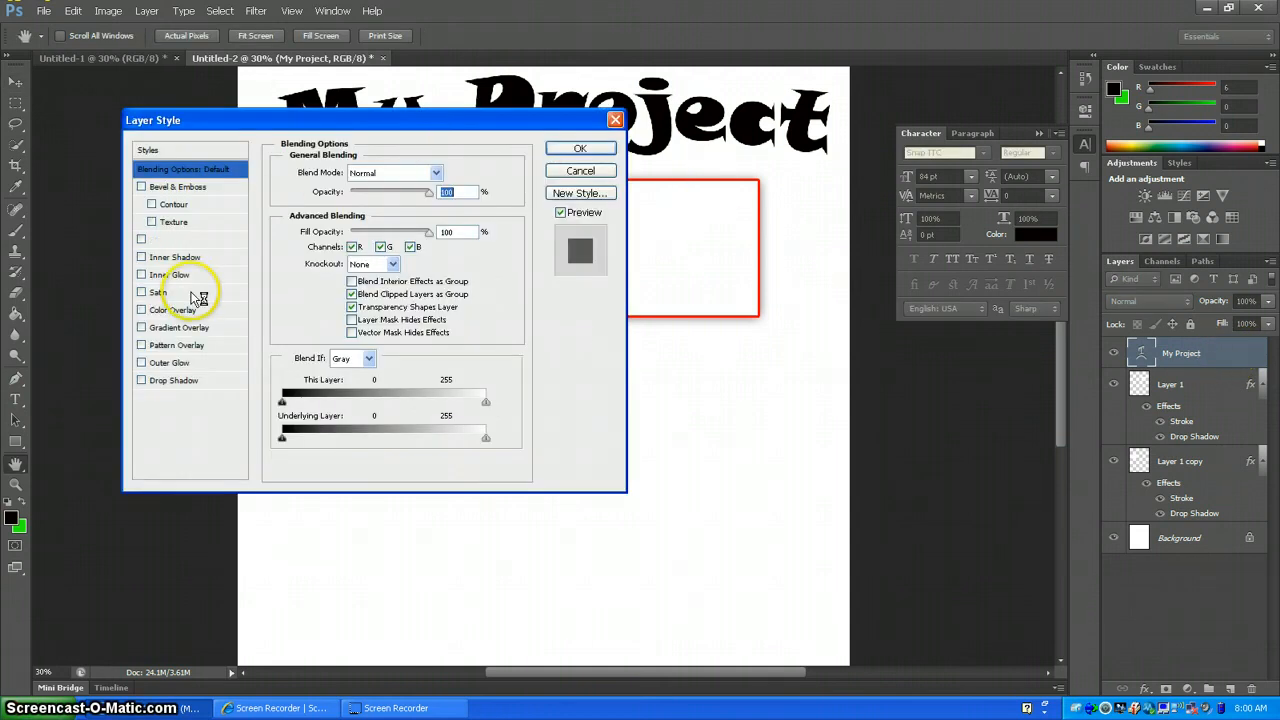
{"action": "left_click", "coordinate": [175, 381]}
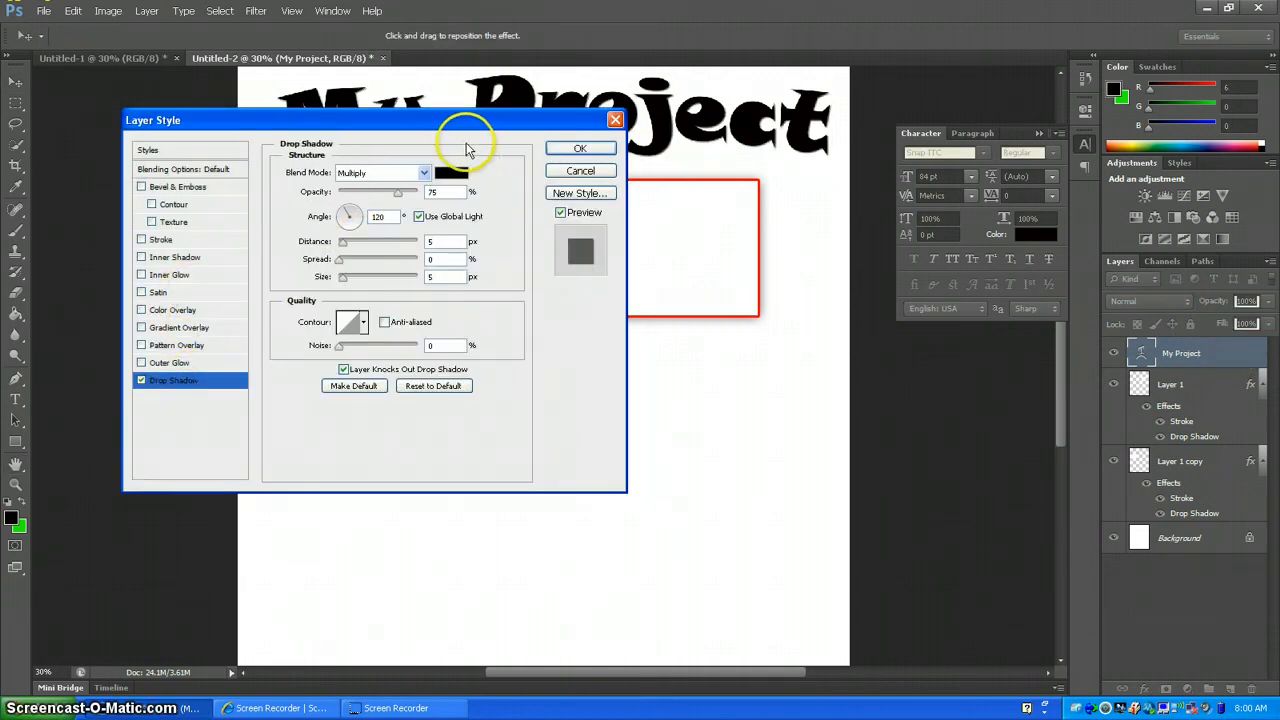
{"action": "left_click_drag", "start_coordinate": [449, 120], "coordinate": [464, 262]}
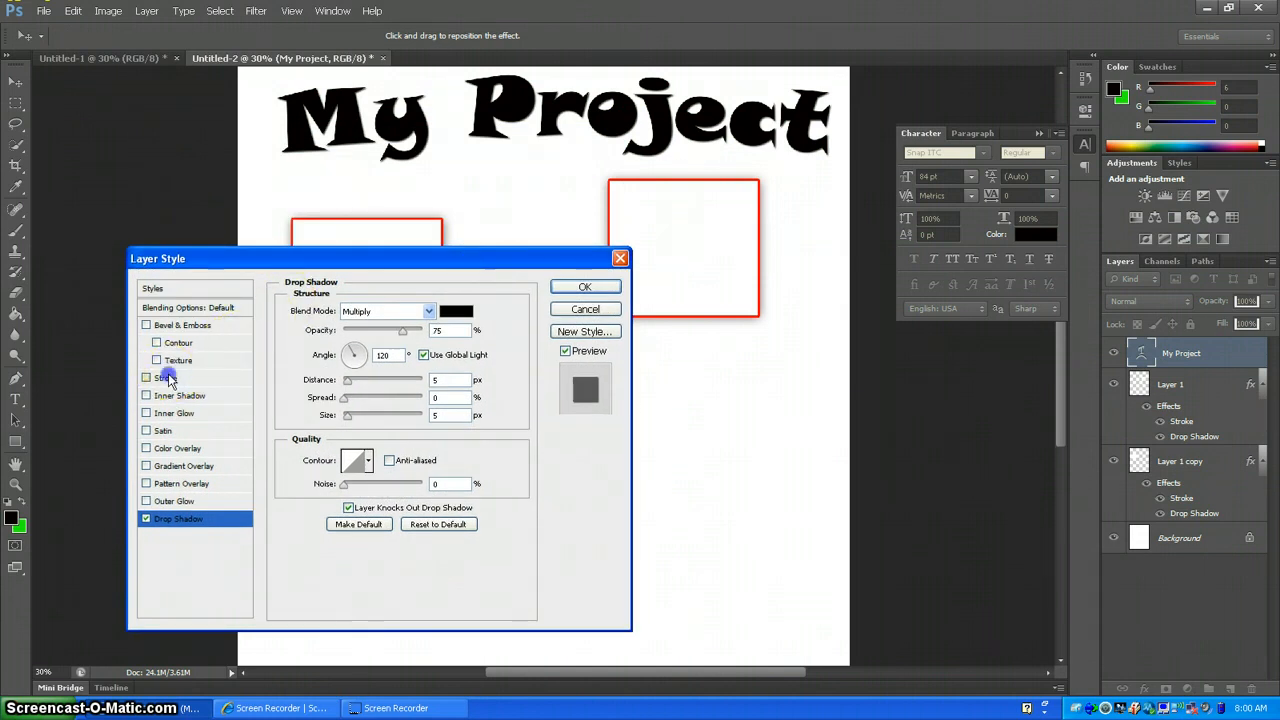
{"action": "left_click", "coordinate": [166, 378]}
{"action": "left_click", "coordinate": [325, 421]}
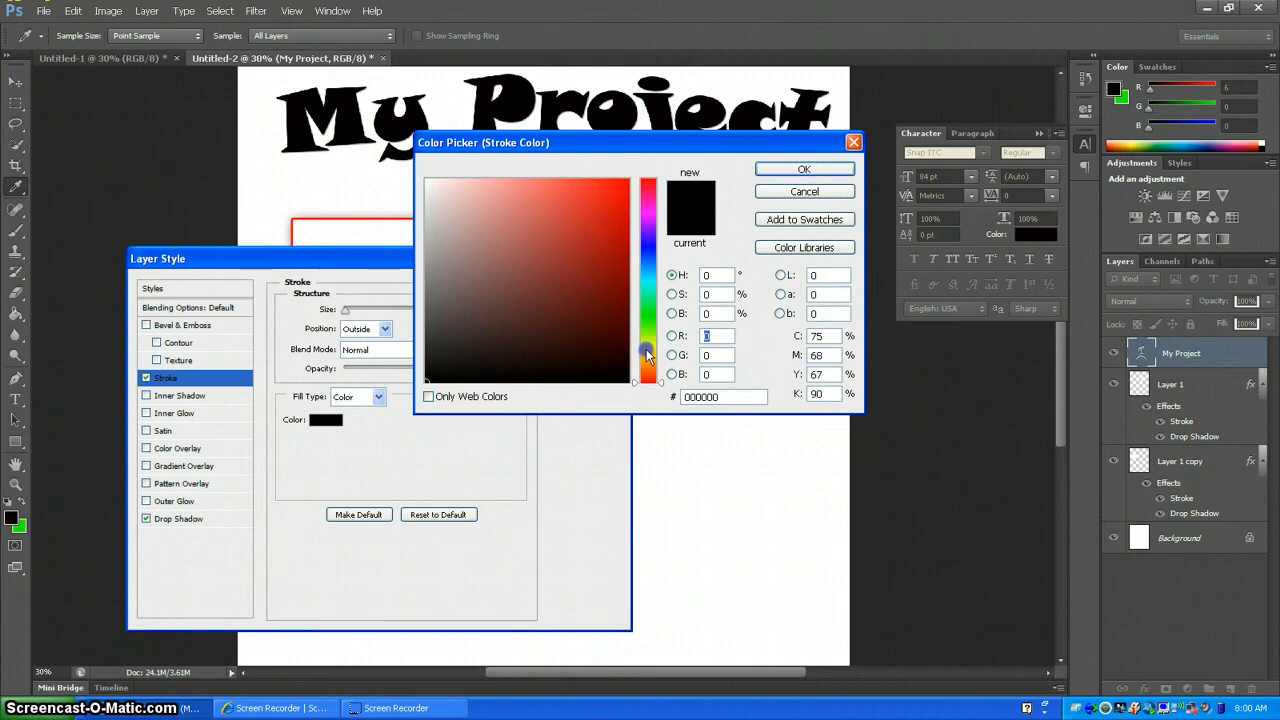
{"action": "left_click_drag", "start_coordinate": [648, 355], "coordinate": [670, 347]}
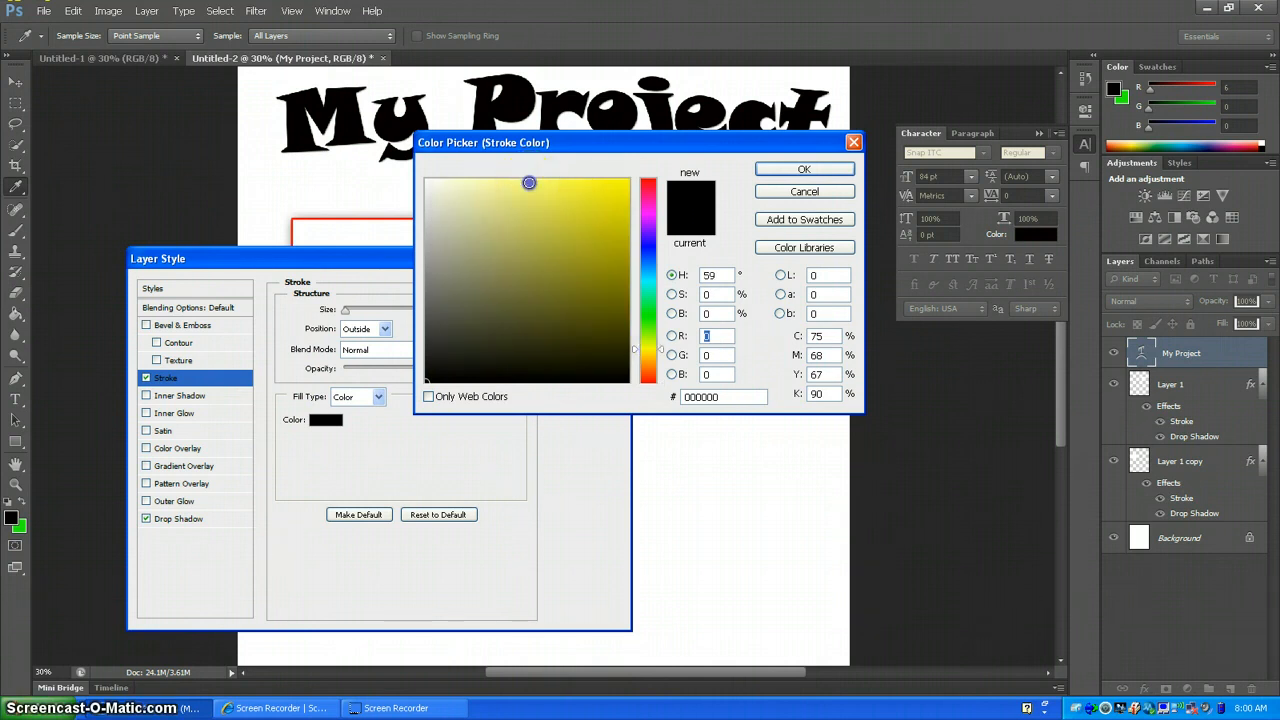
{"action": "left_click", "coordinate": [529, 183]}
{"action": "left_click", "coordinate": [806, 172]}
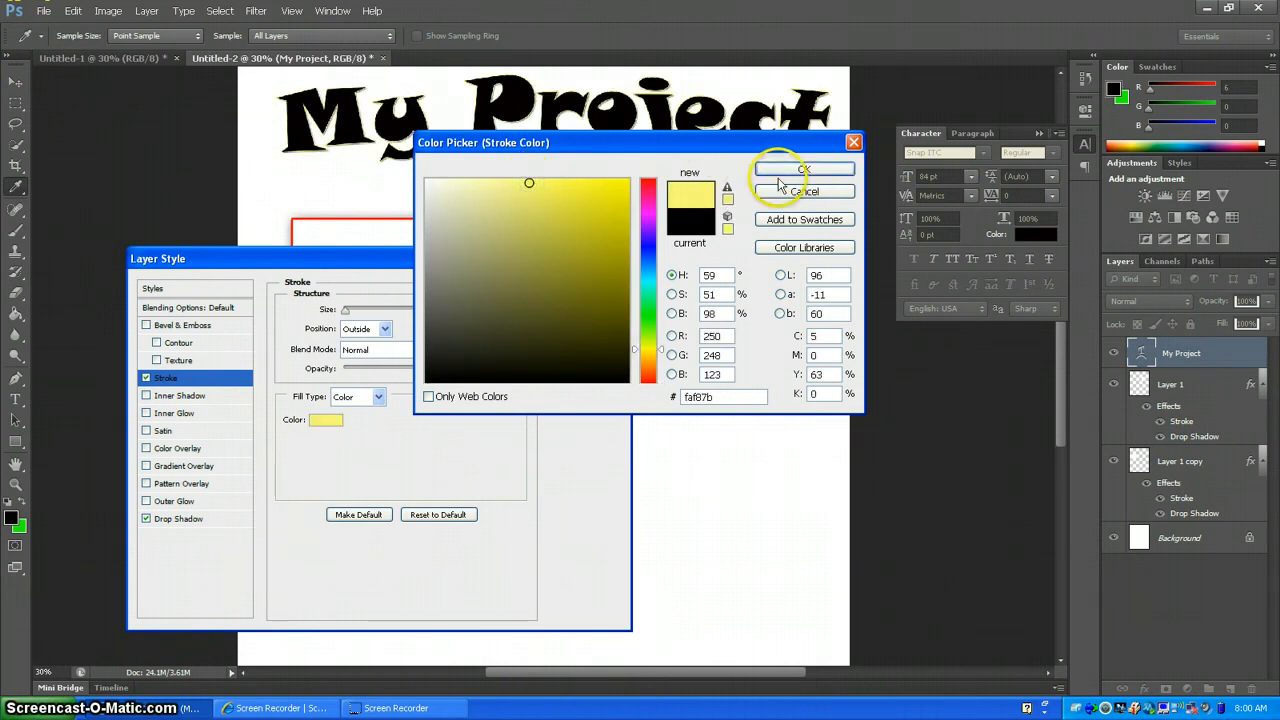
{"action": "left_click", "coordinate": [776, 166]}
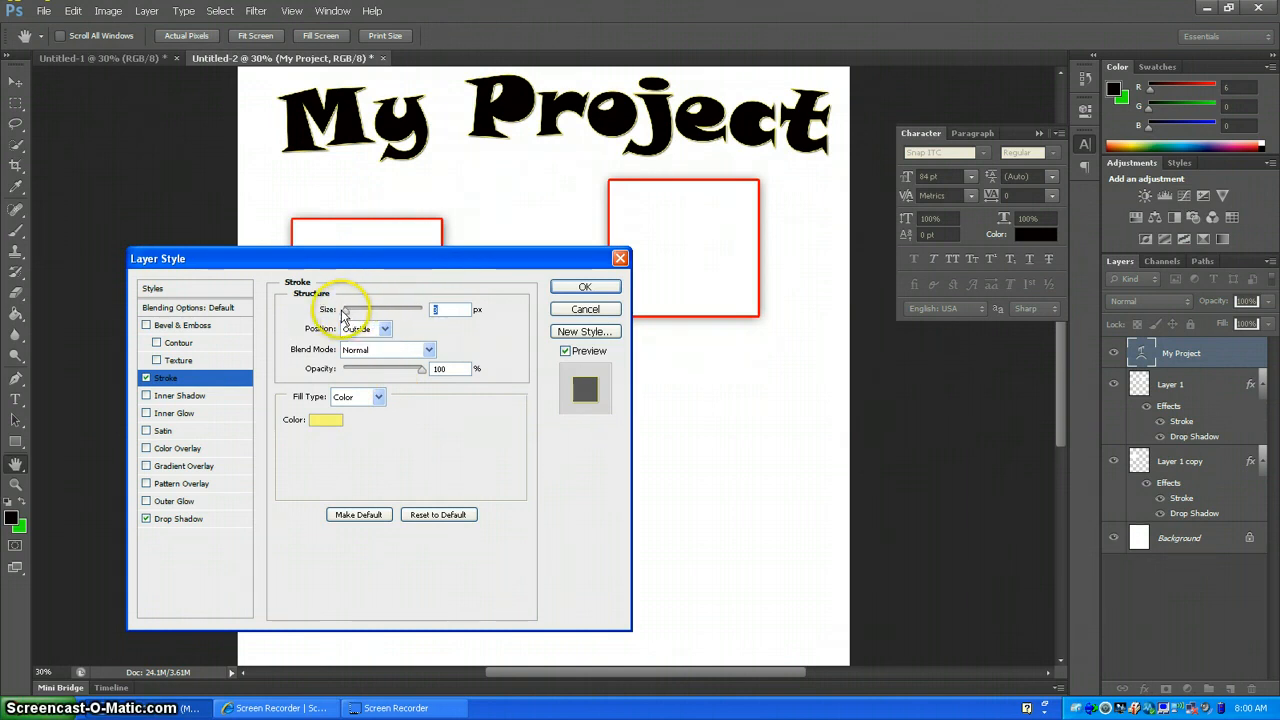
- Enlarge the title's drop shadow to a size of 40 px and apply the layer style
{"action": "left_click", "coordinate": [170, 518]}
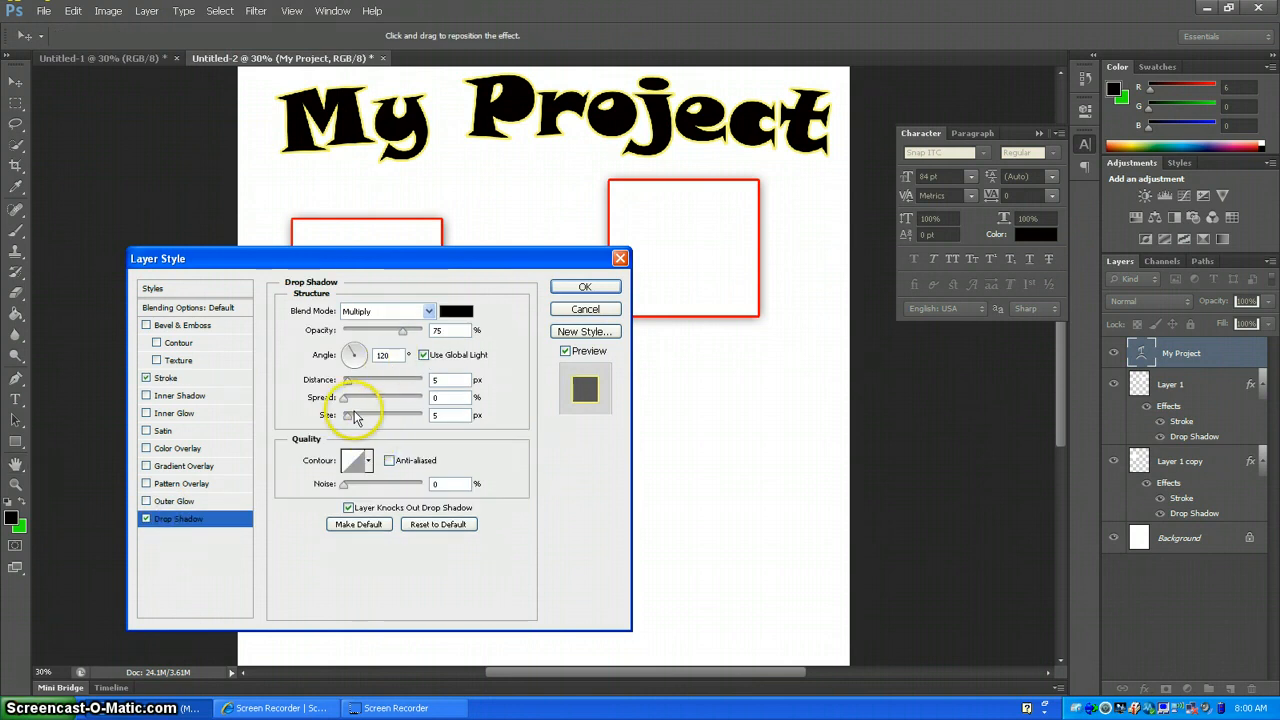
{"action": "left_click_drag", "start_coordinate": [351, 416], "coordinate": [360, 416]}
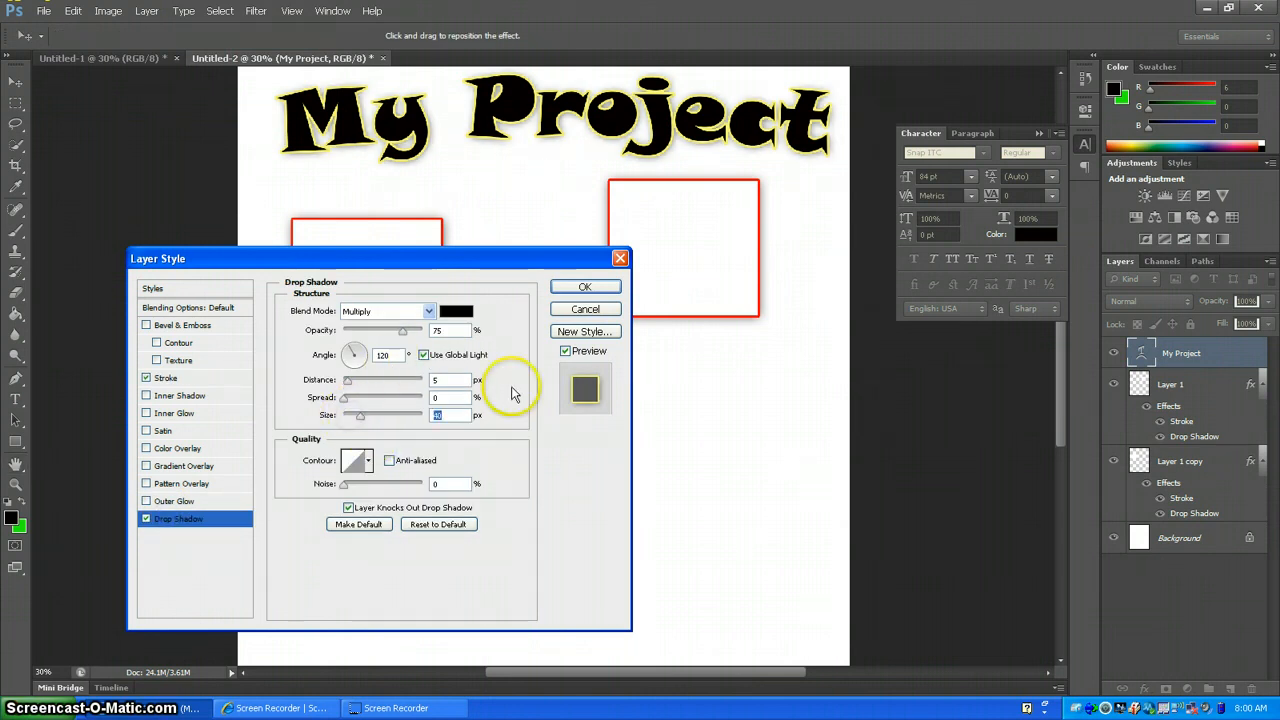
{"action": "left_click", "coordinate": [596, 288]}
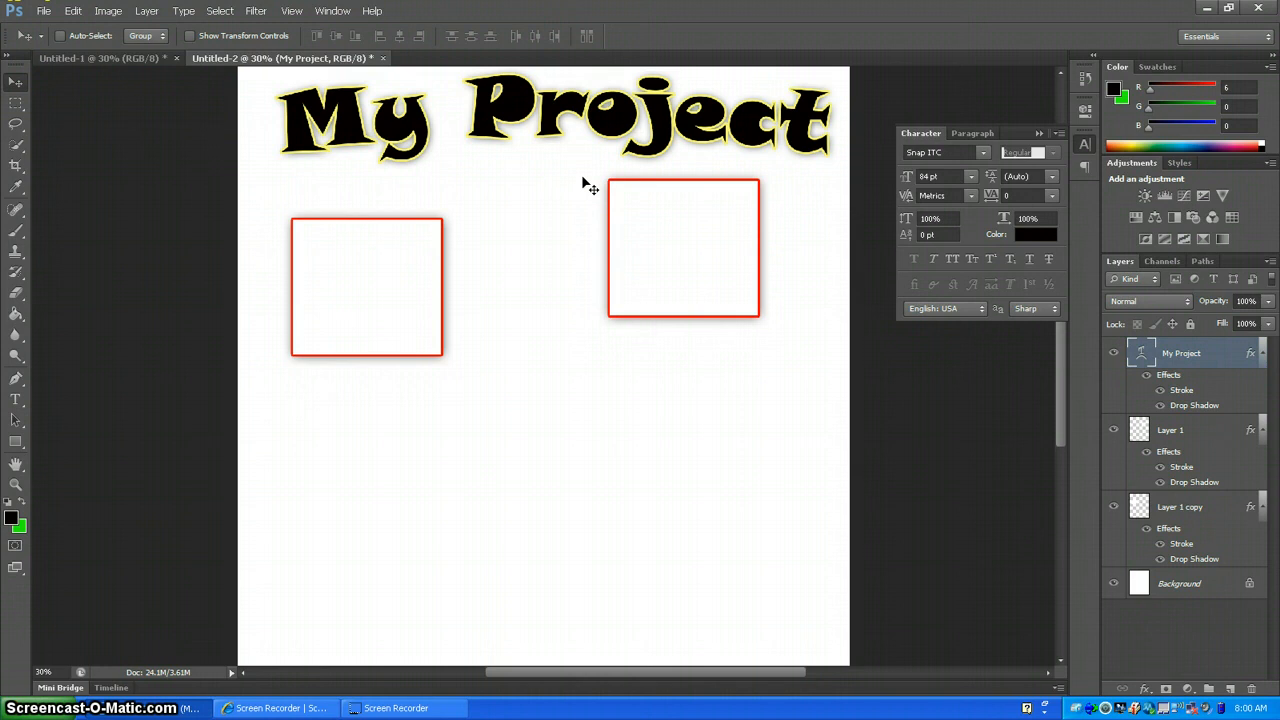
- Add the text "CuCl2" in Tahoma at 18 pt in the blank area below the two squares
{"action": "left_click", "coordinate": [409, 244]}
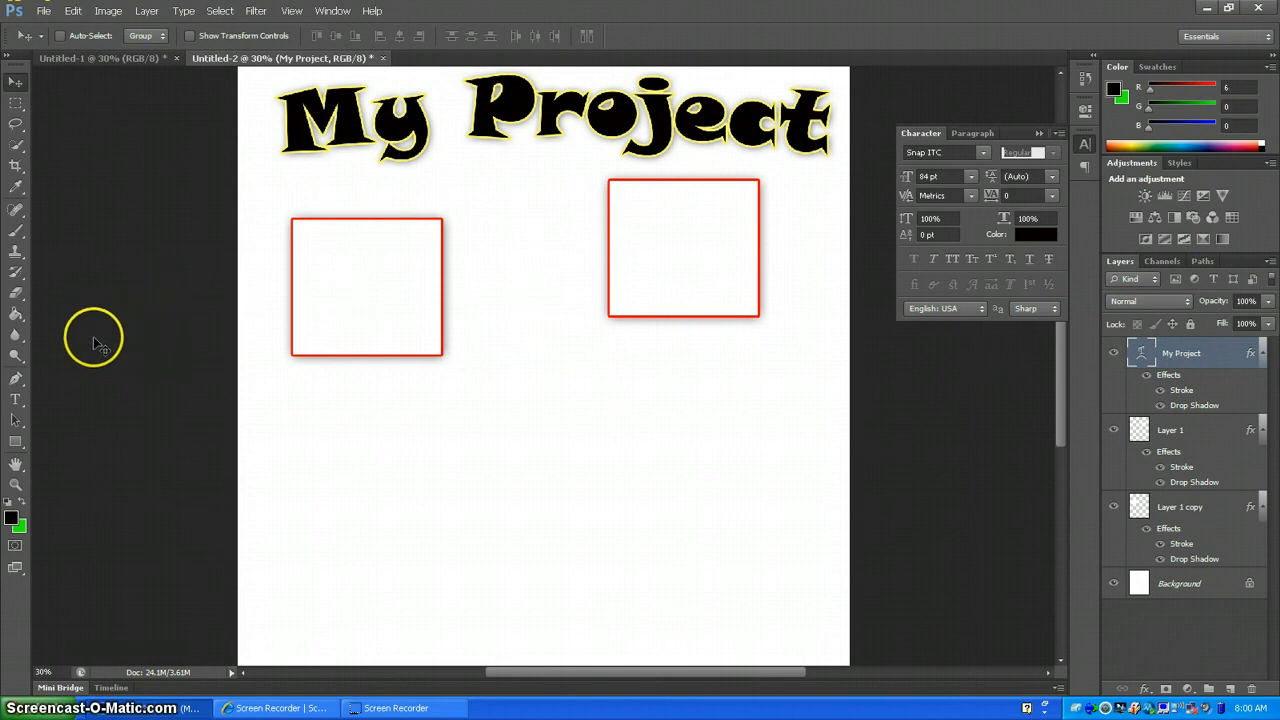
{"action": "left_click", "coordinate": [16, 399]}
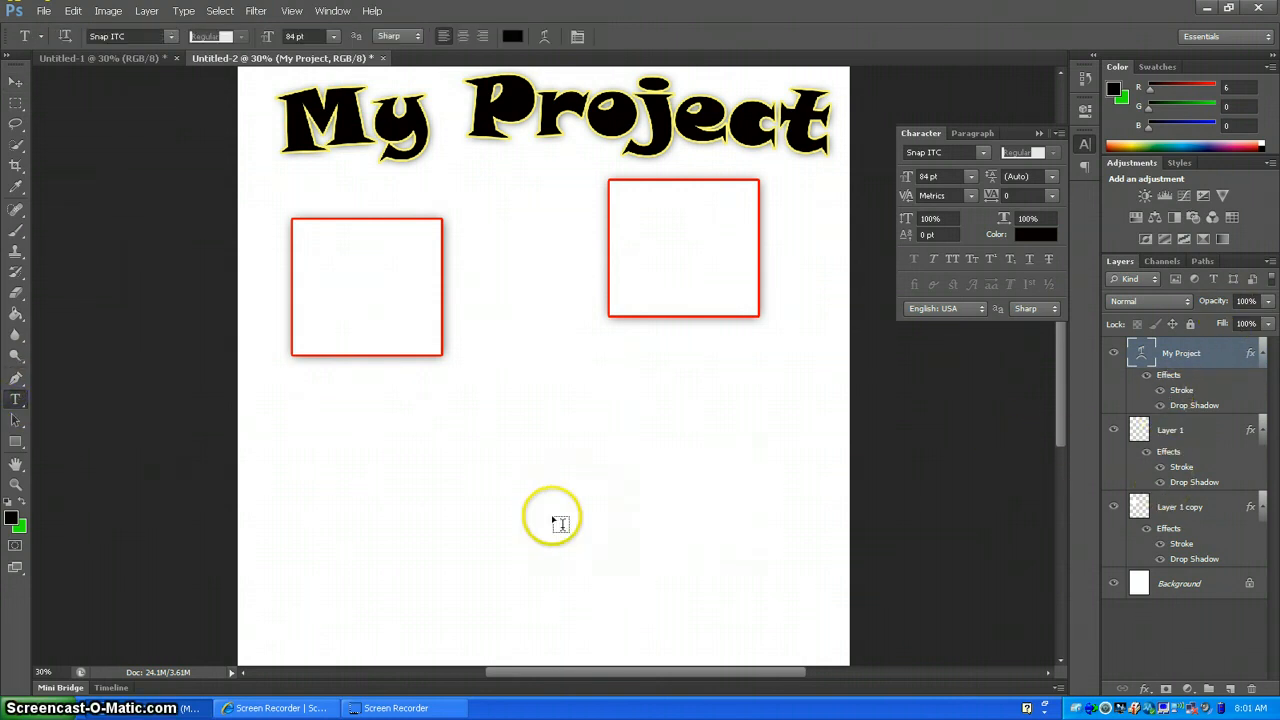
{"action": "left_click", "coordinate": [465, 456]}
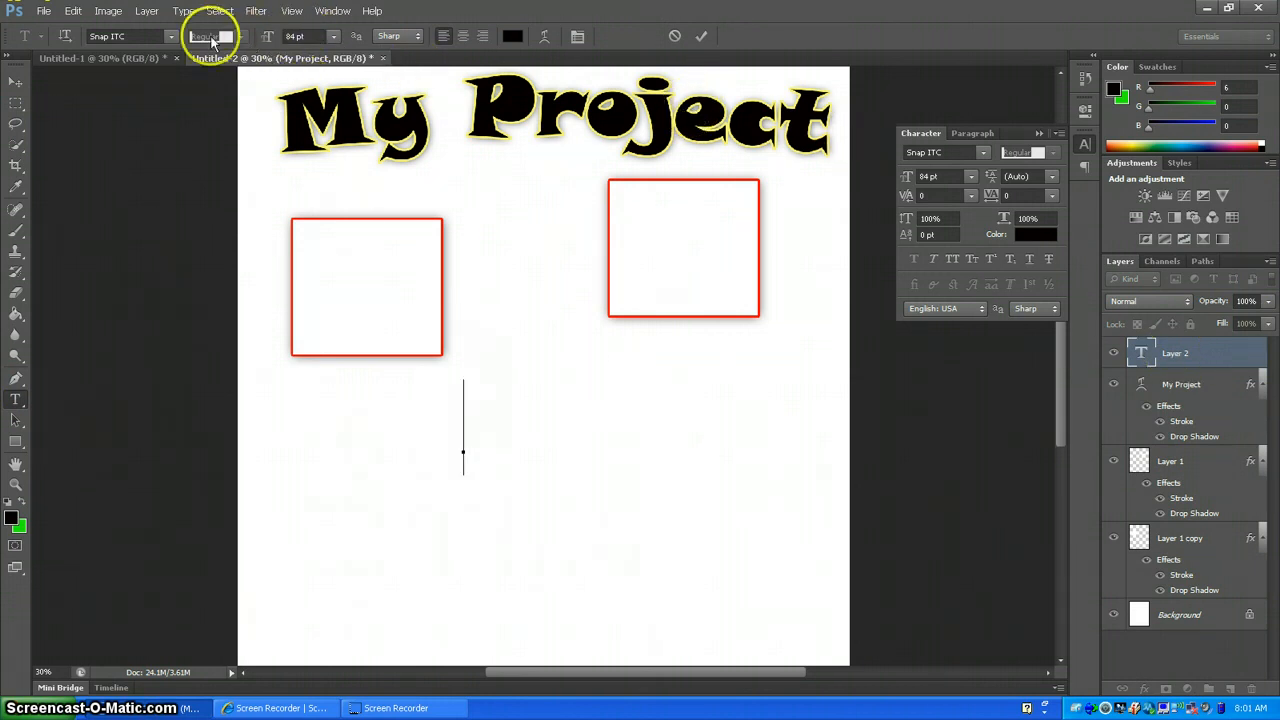
{"action": "left_click", "coordinate": [171, 36]}
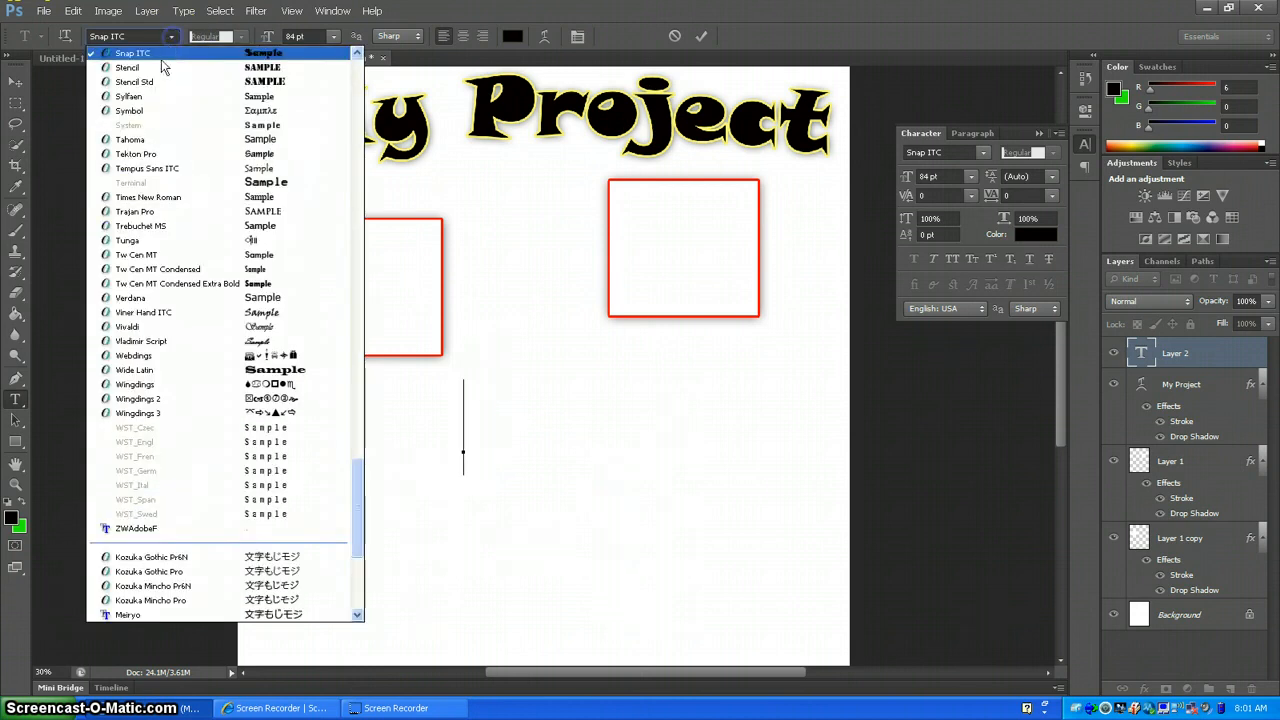
{"action": "left_click", "coordinate": [135, 142]}
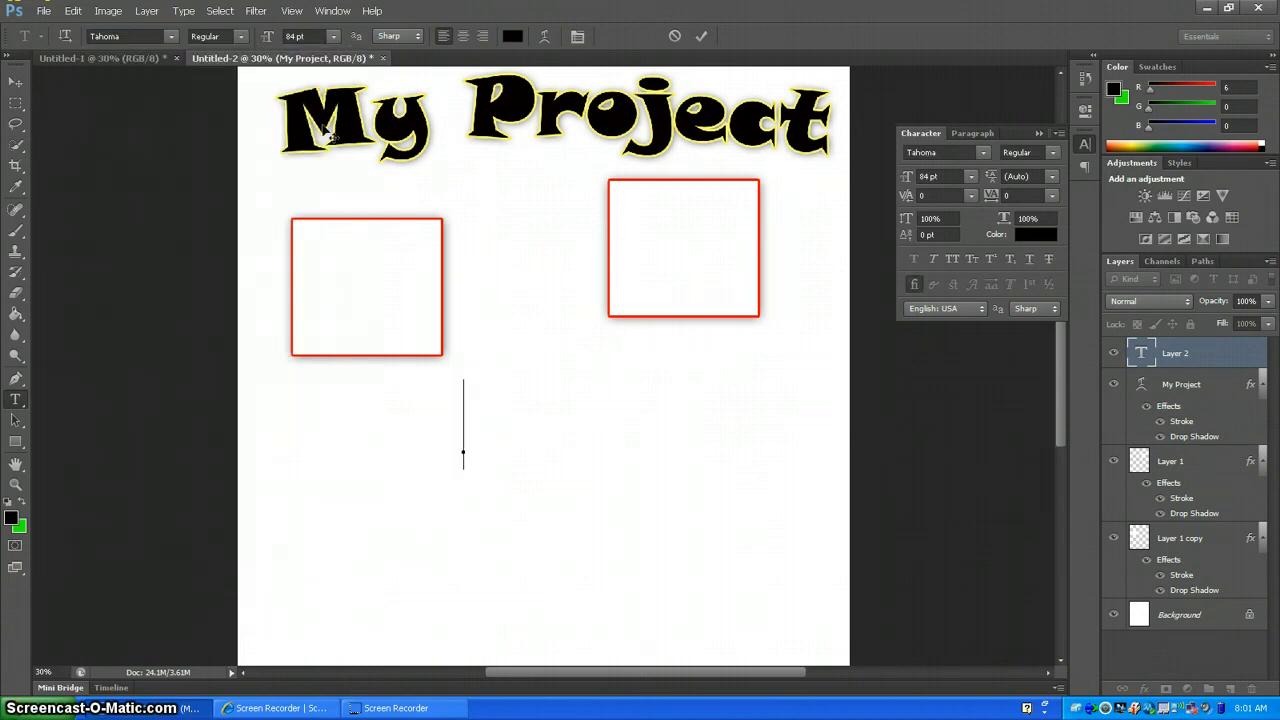
{"action": "left_click", "coordinate": [333, 36]}
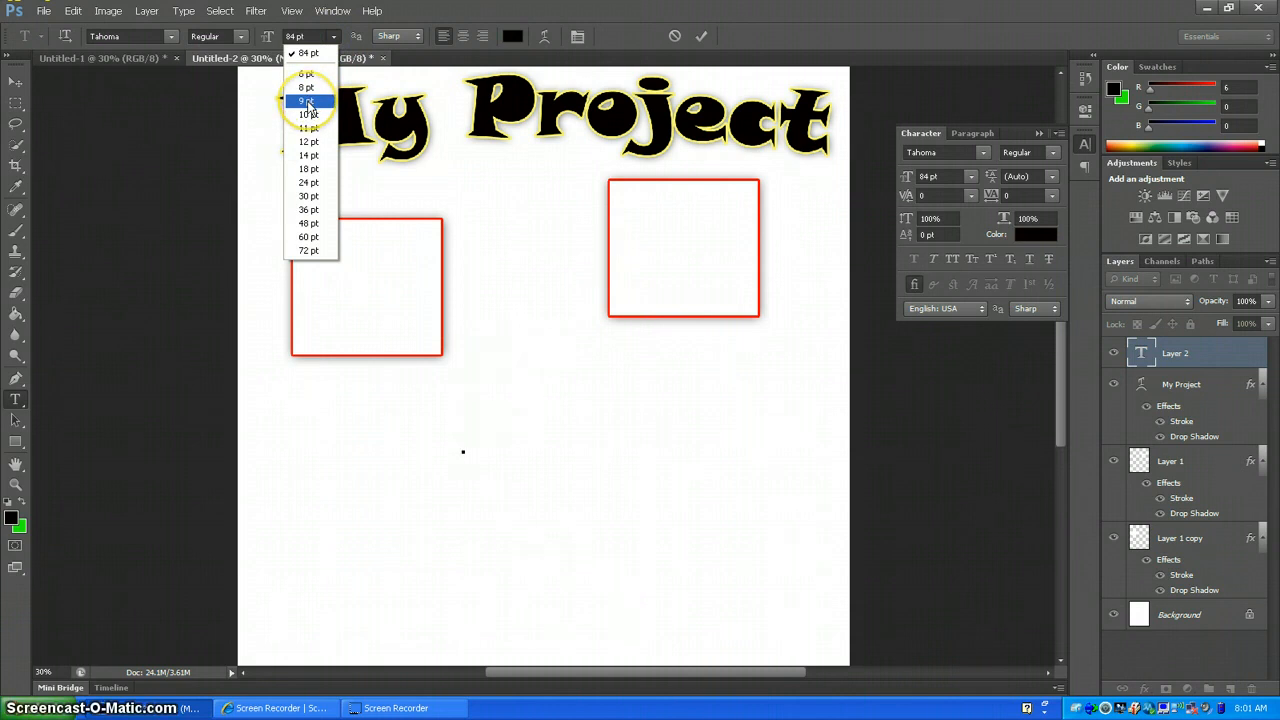
{"action": "left_click", "coordinate": [305, 170]}
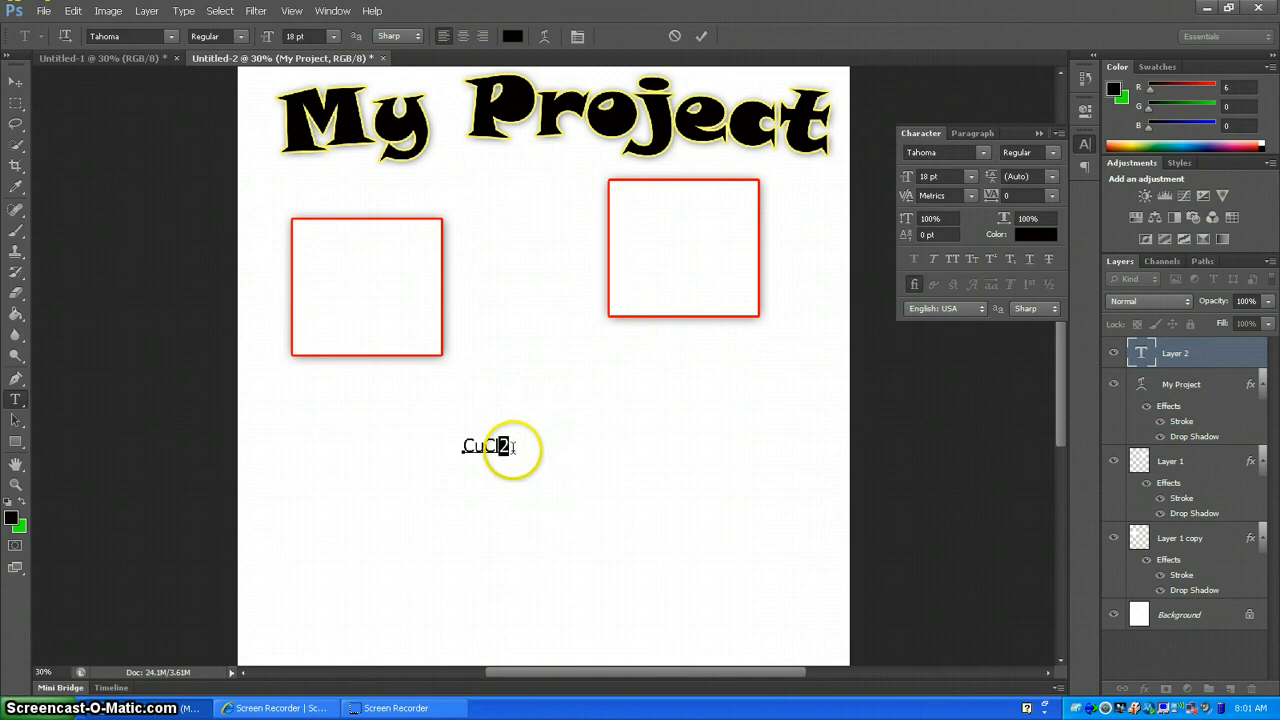
- Format the 2 in "CuCl2" as a subscript and commit the text
{"action": "left_click", "coordinate": [579, 37]}
{"action": "left_click", "coordinate": [579, 37]}
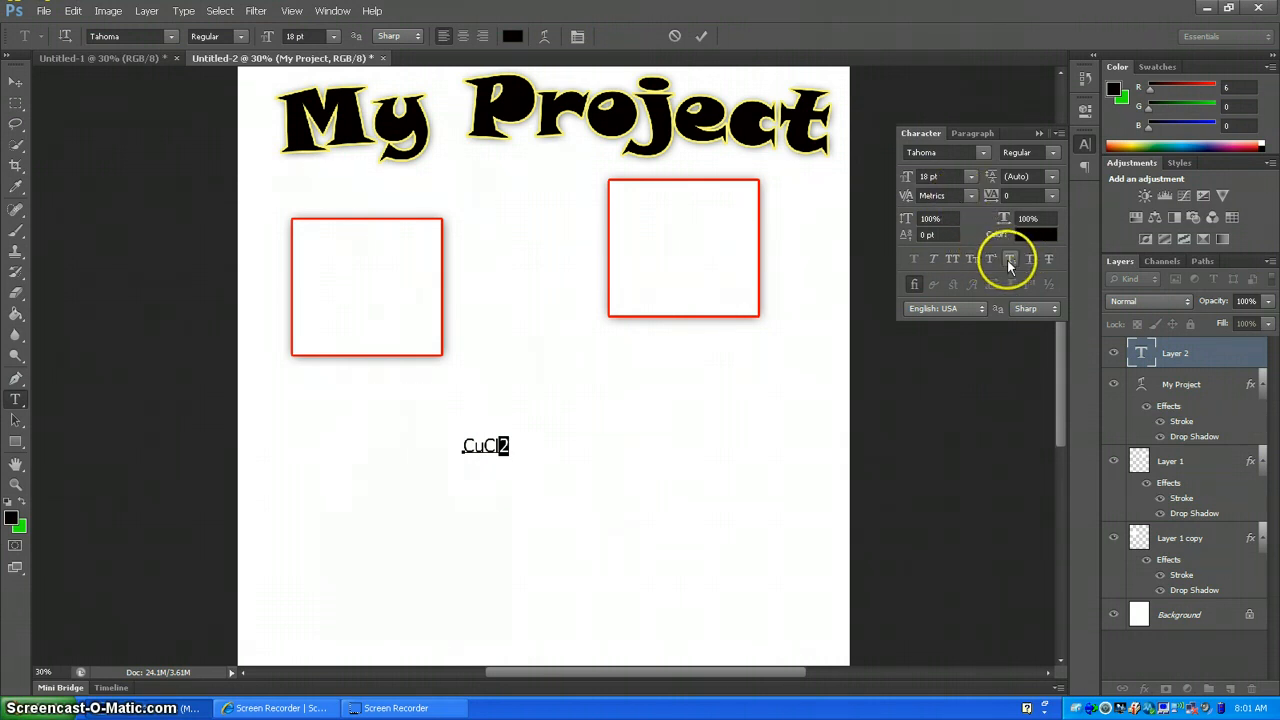
{"action": "left_click", "coordinate": [1009, 262]}
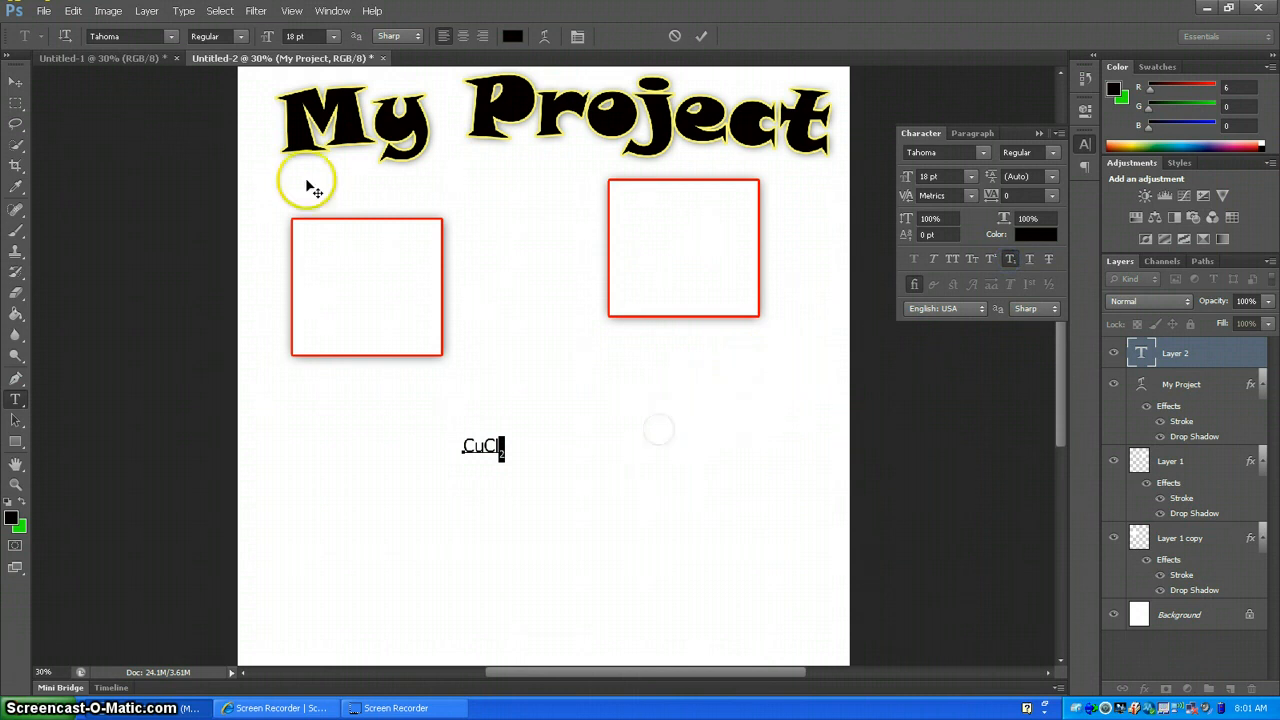
{"action": "left_click", "coordinate": [16, 82]}
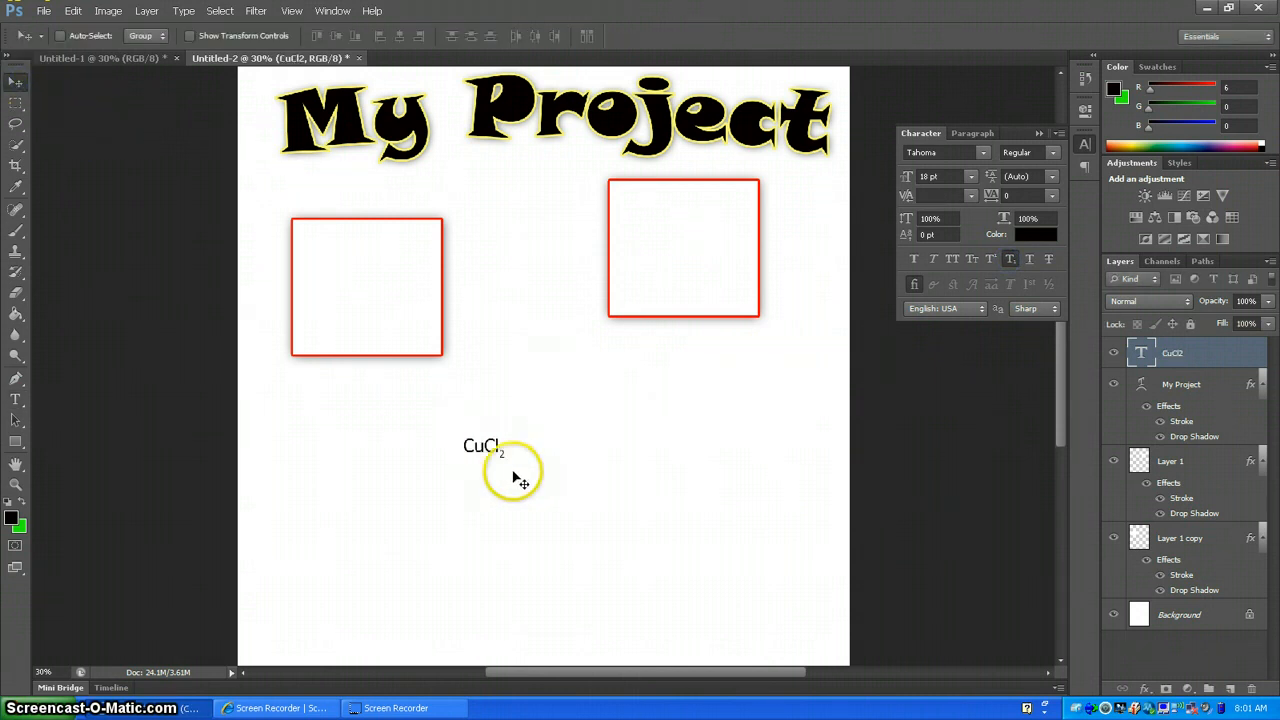
- Move the CuCl2 formula into the upper part of the right square and place a duplicate of it in the left square
{"action": "left_click_drag", "start_coordinate": [490, 468], "coordinate": [696, 212]}
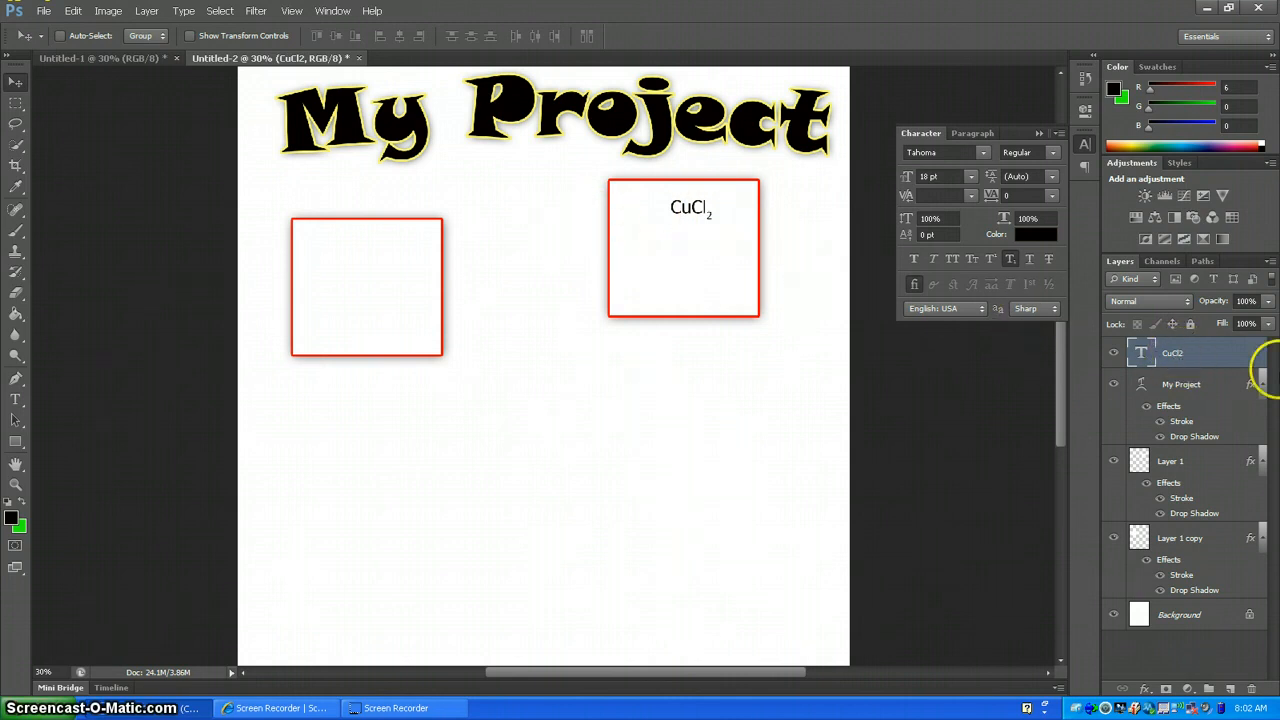
{"action": "left_click_drag", "start_coordinate": [1235, 355], "coordinate": [1230, 689]}
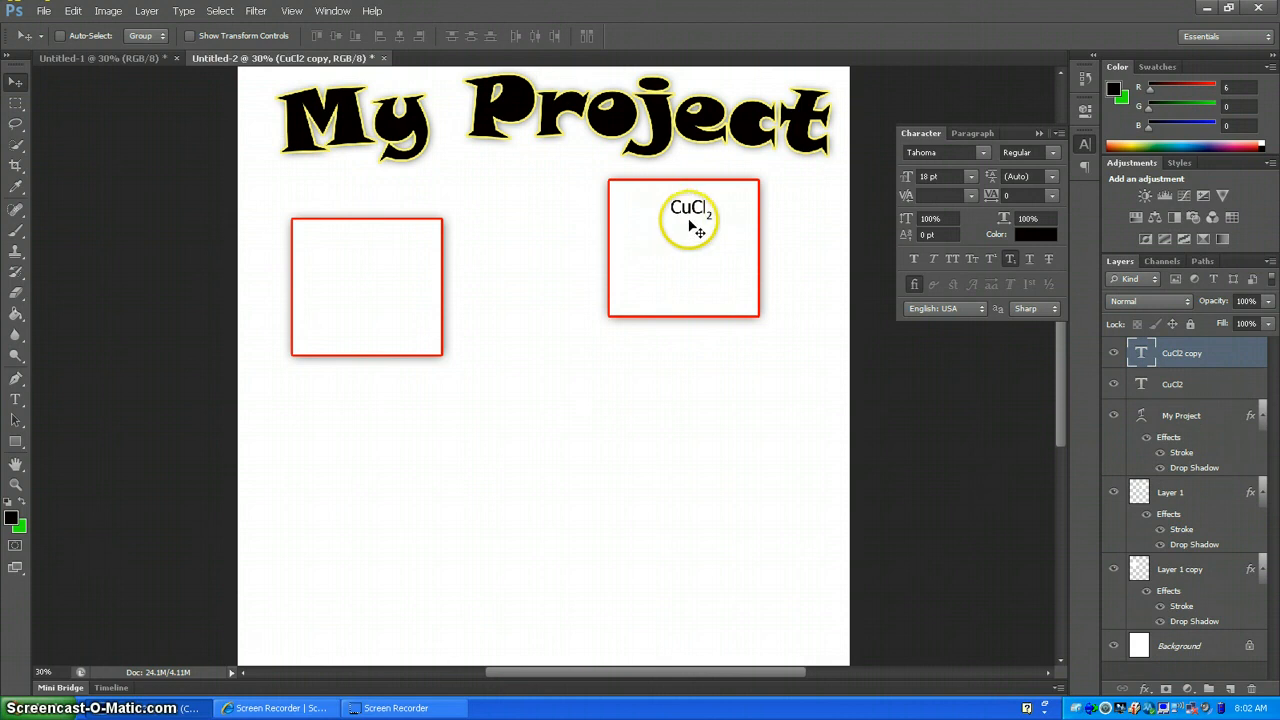
{"action": "left_click_drag", "start_coordinate": [683, 217], "coordinate": [352, 264]}
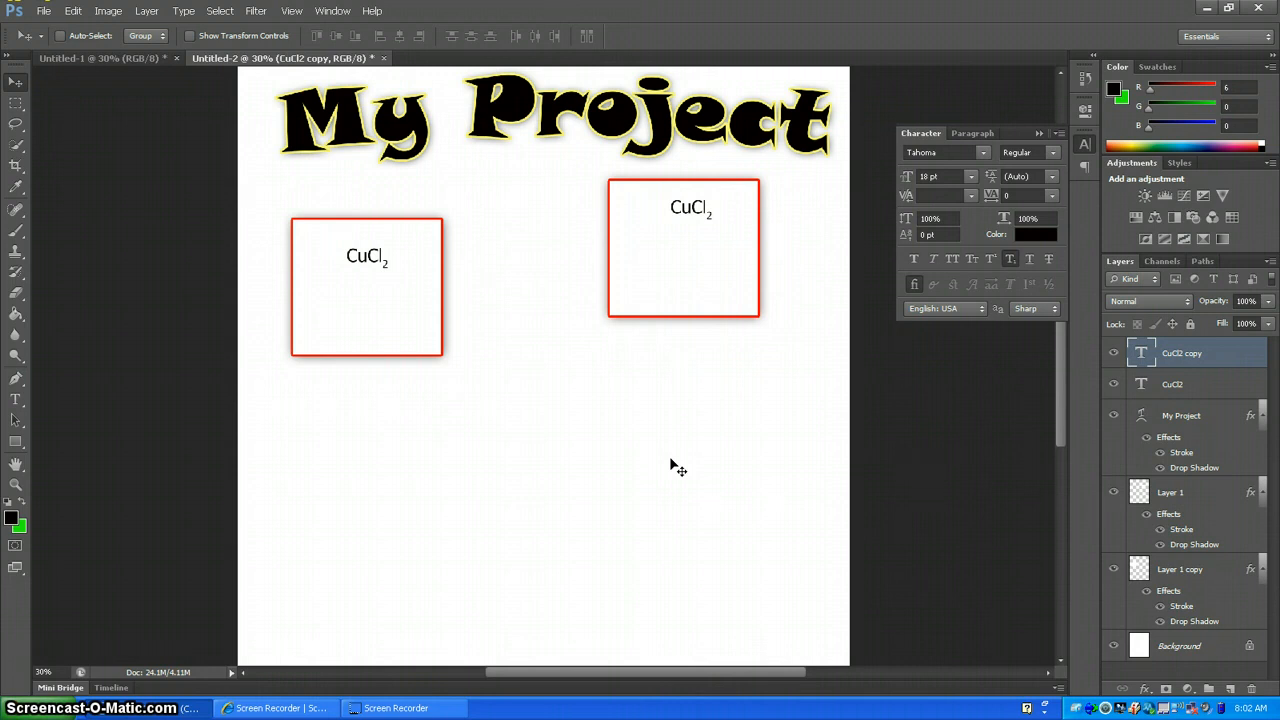
- Try to recolour the CuCl2 formula in the left square by giving the foreground colour a blue hue
{"action": "left_click", "coordinate": [1175, 384]}
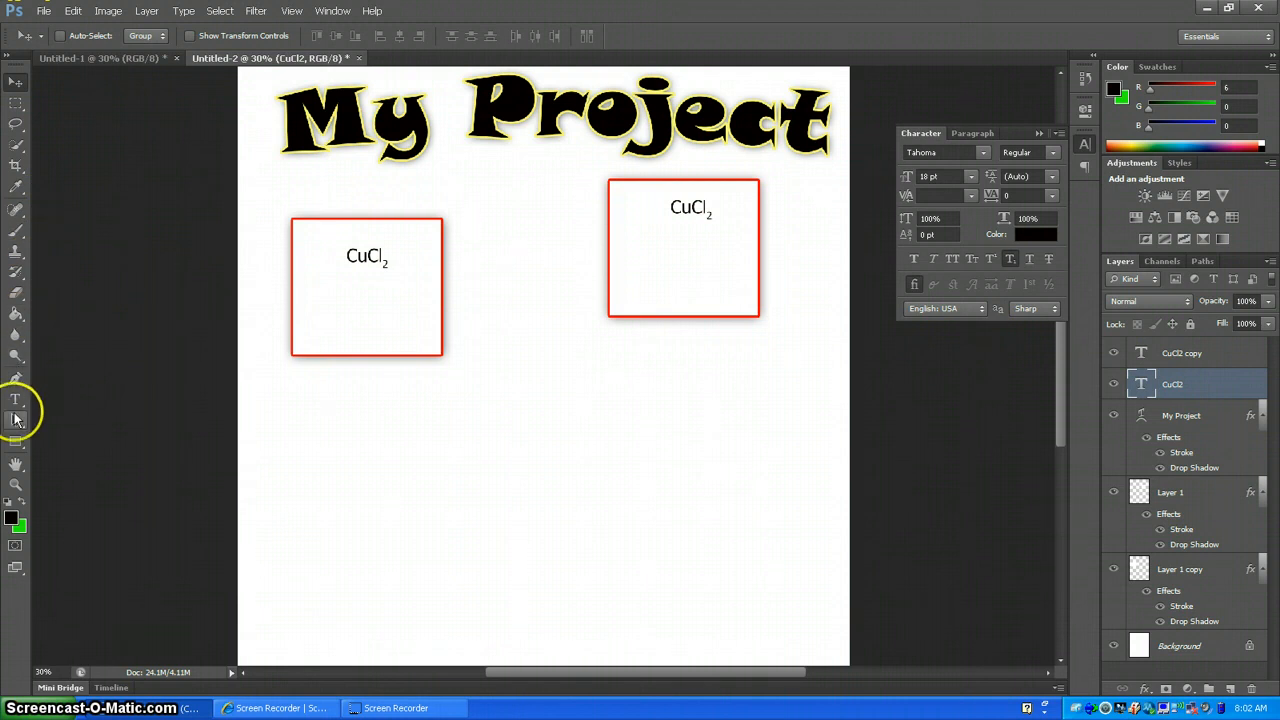
{"action": "left_click", "coordinate": [15, 399]}
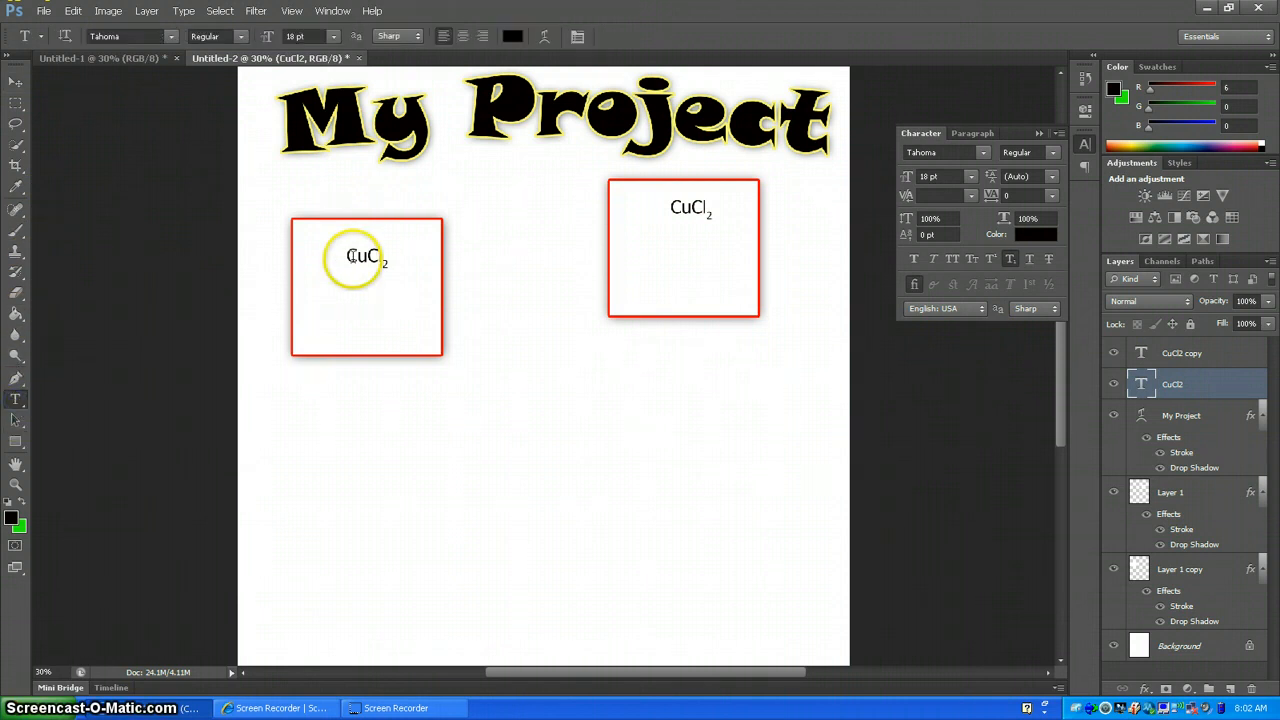
{"action": "left_click_drag", "start_coordinate": [347, 256], "coordinate": [366, 258]}
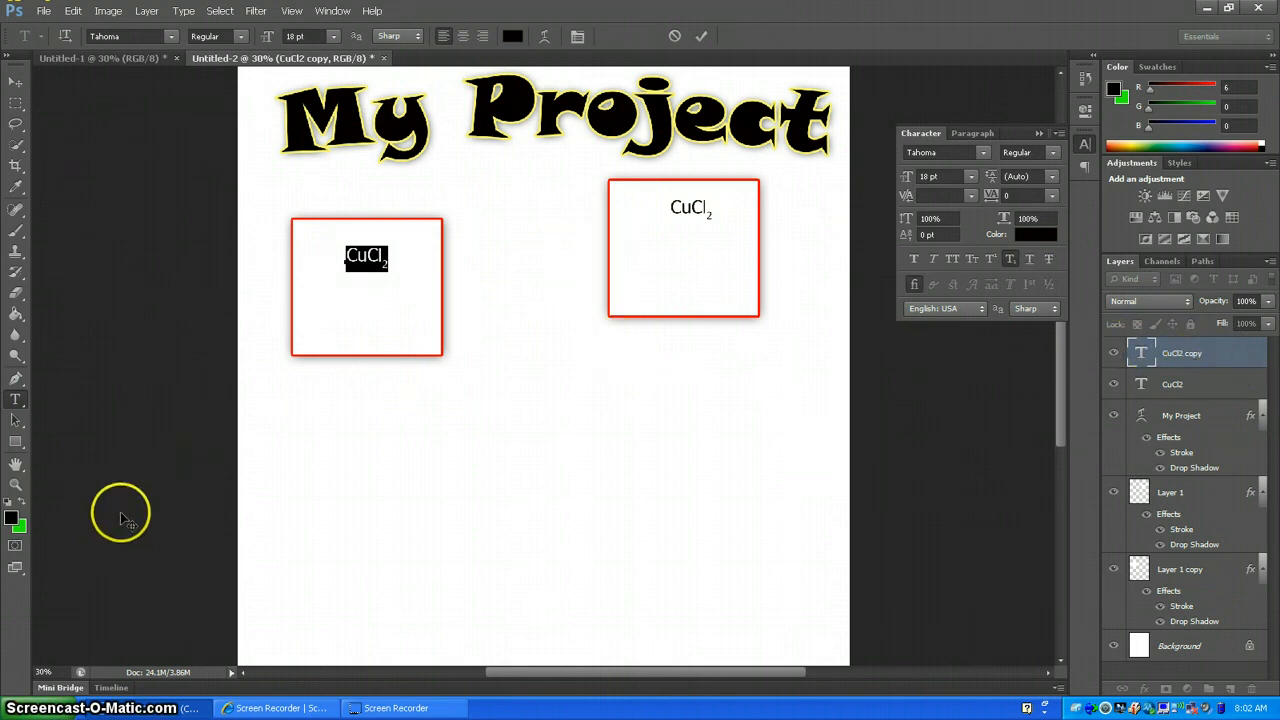
{"action": "left_click", "coordinate": [12, 515]}
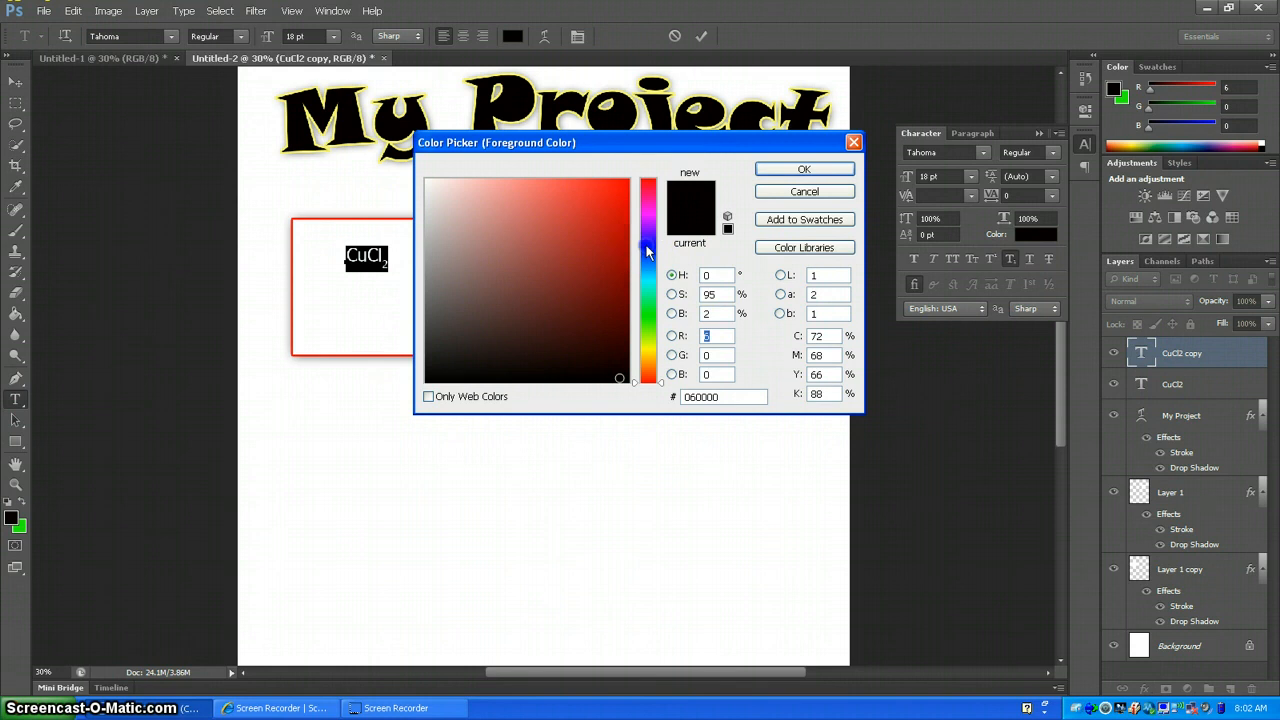
{"action": "left_click", "coordinate": [647, 252]}
{"action": "left_click", "coordinate": [804, 169]}
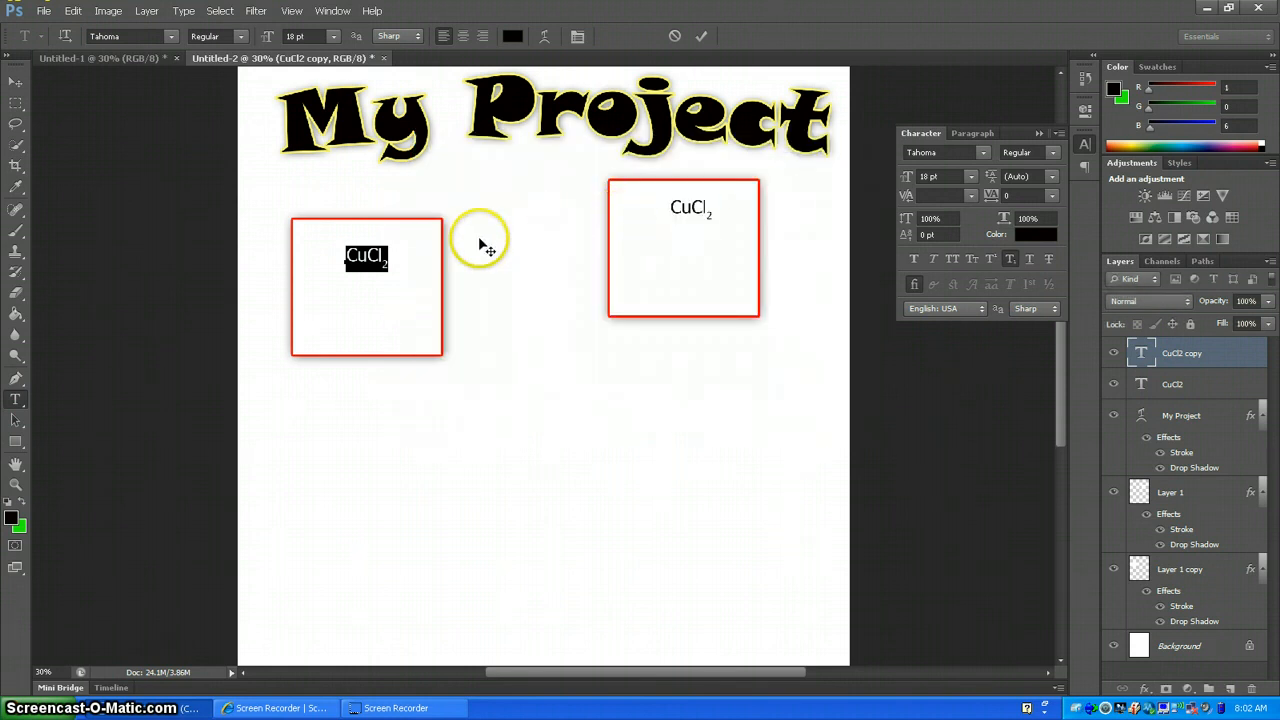
{"action": "left_click", "coordinate": [15, 80]}
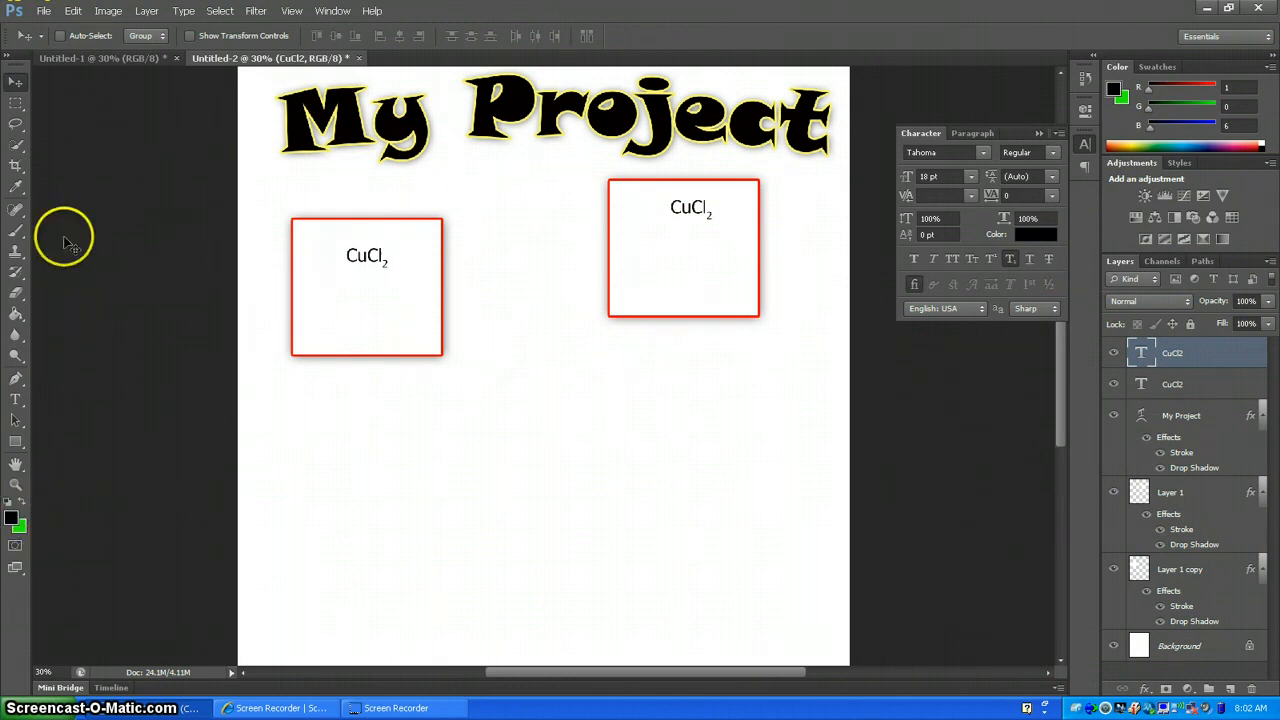
- Colour the left square's CuCl2 text blue (#1207f9) and move it into the blank area below the square
{"action": "left_click", "coordinate": [14, 401]}
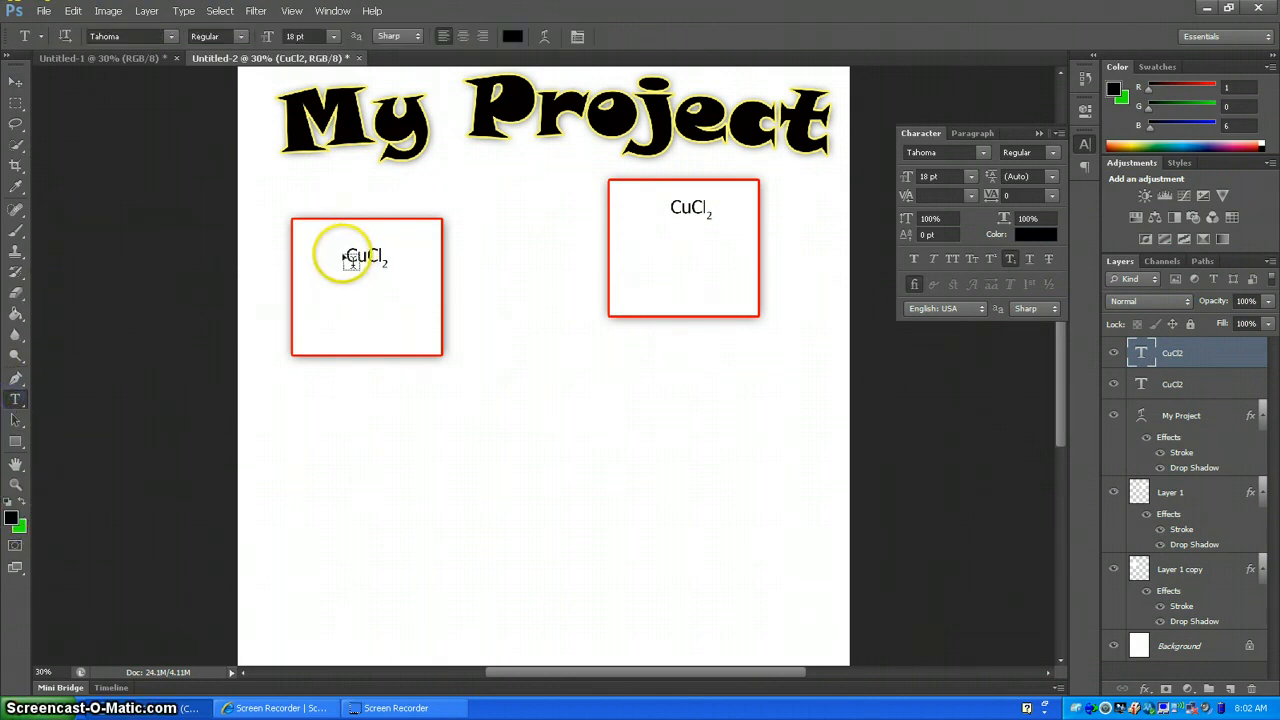
{"action": "left_click_drag", "start_coordinate": [348, 250], "coordinate": [392, 258]}
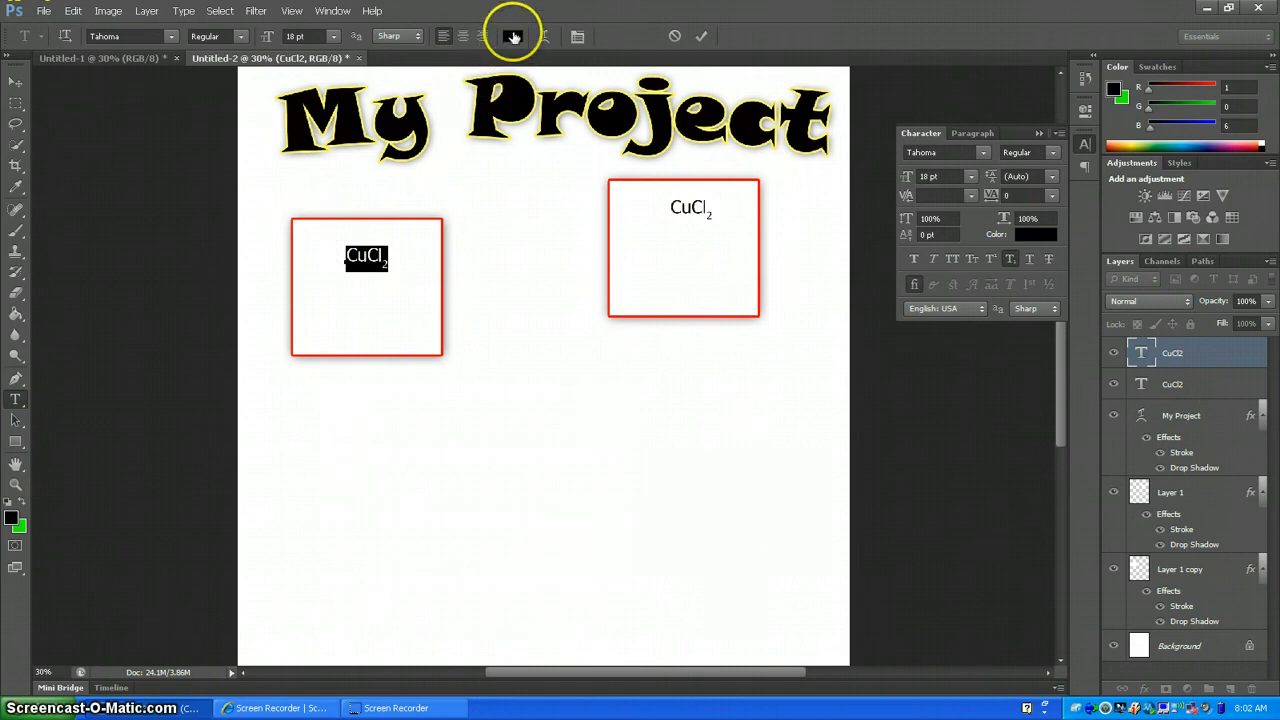
{"action": "left_click", "coordinate": [512, 38]}
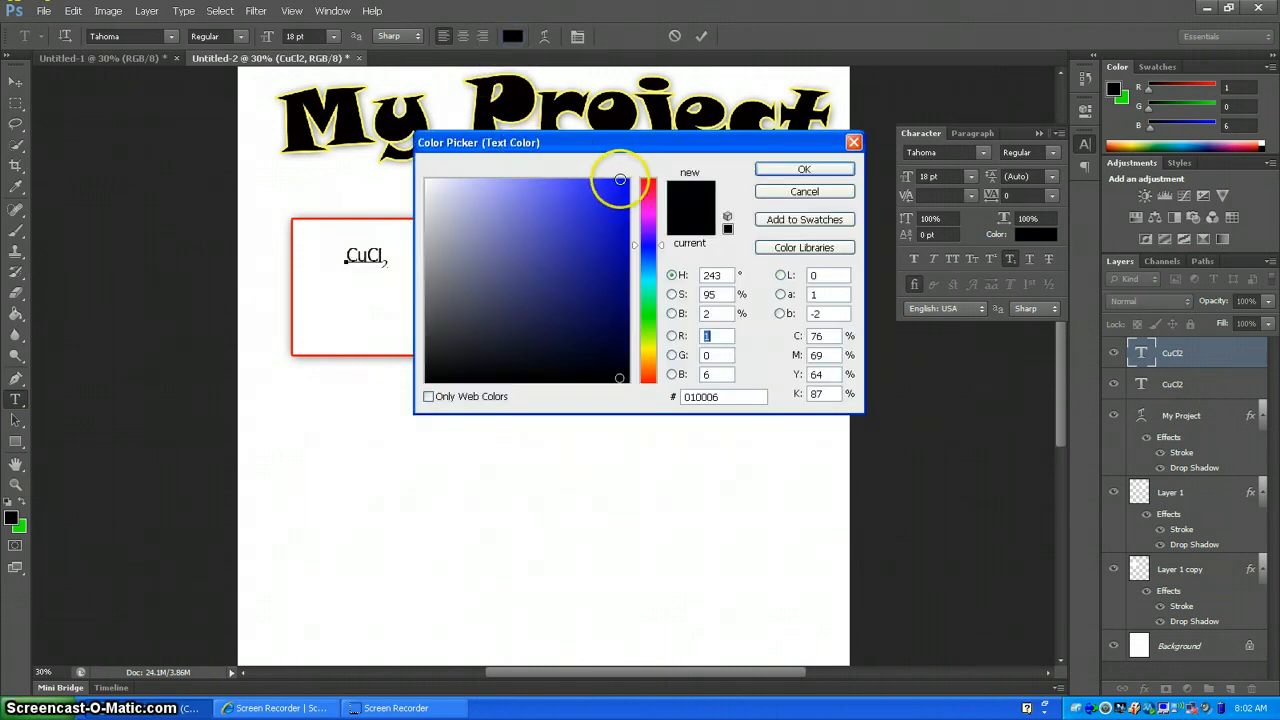
{"action": "left_click", "coordinate": [622, 182]}
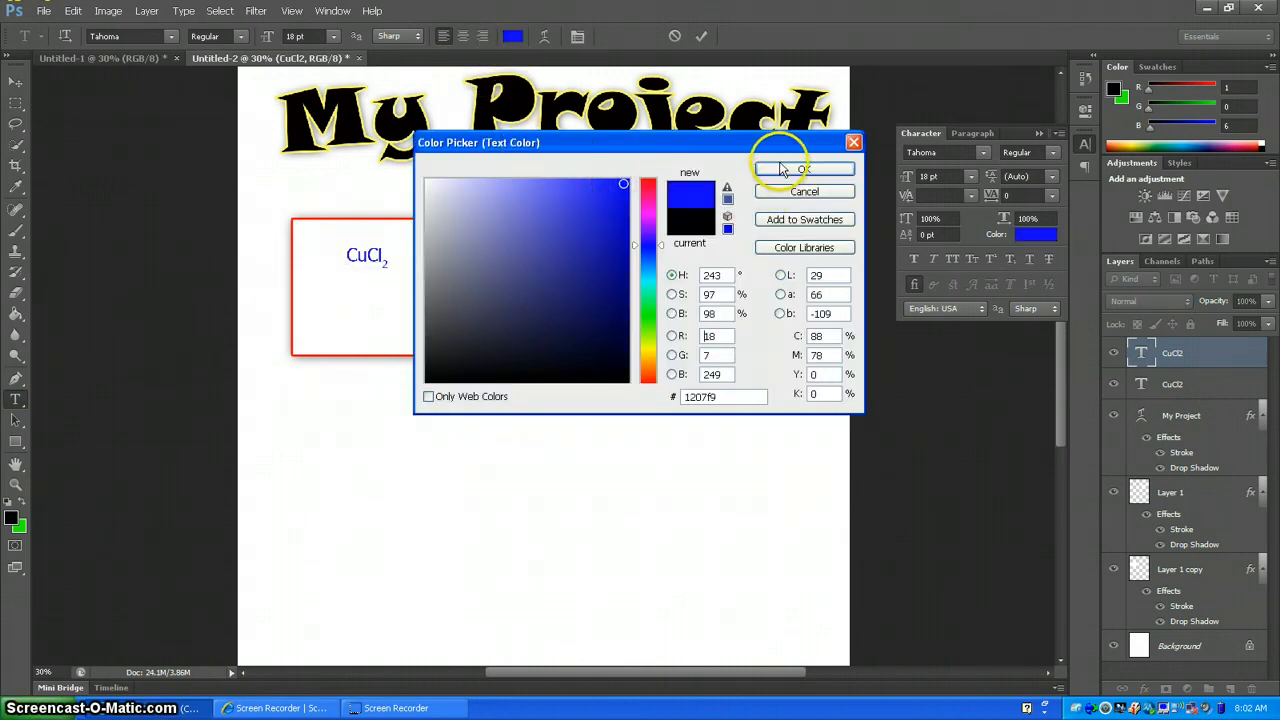
{"action": "left_click", "coordinate": [781, 172]}
{"action": "left_click", "coordinate": [15, 81]}
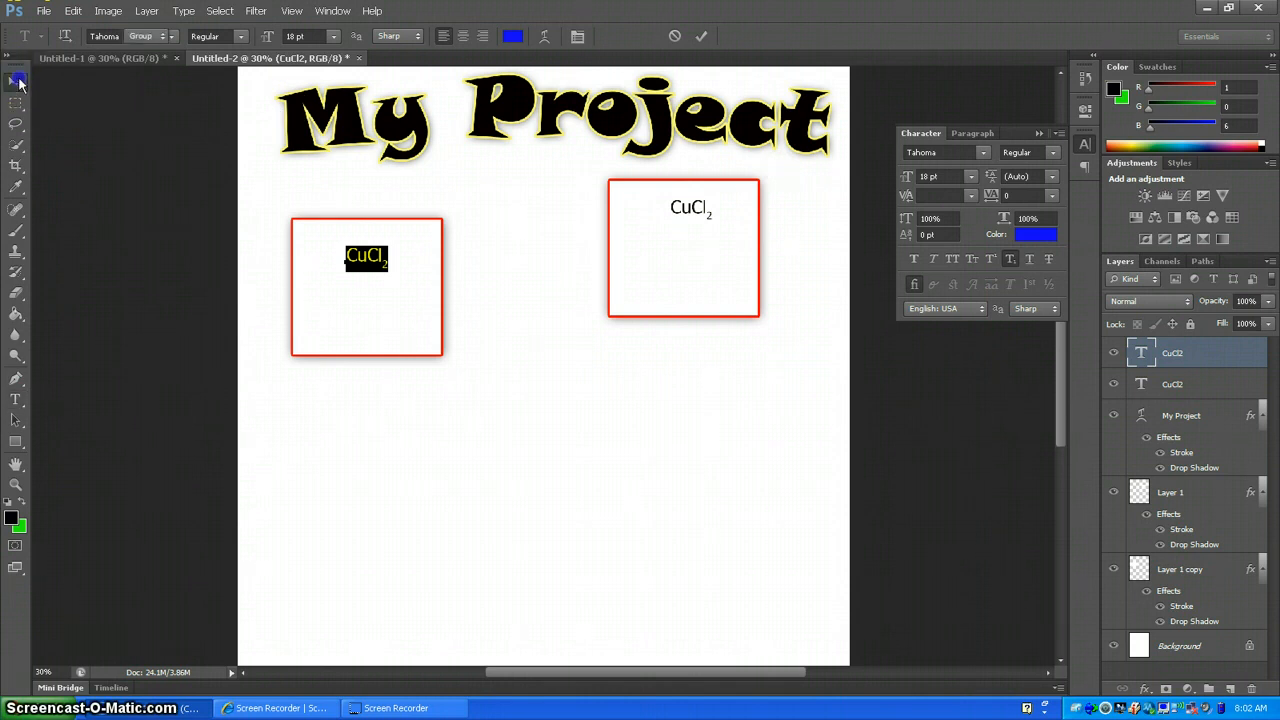
{"action": "left_click_drag", "start_coordinate": [380, 257], "coordinate": [414, 449]}
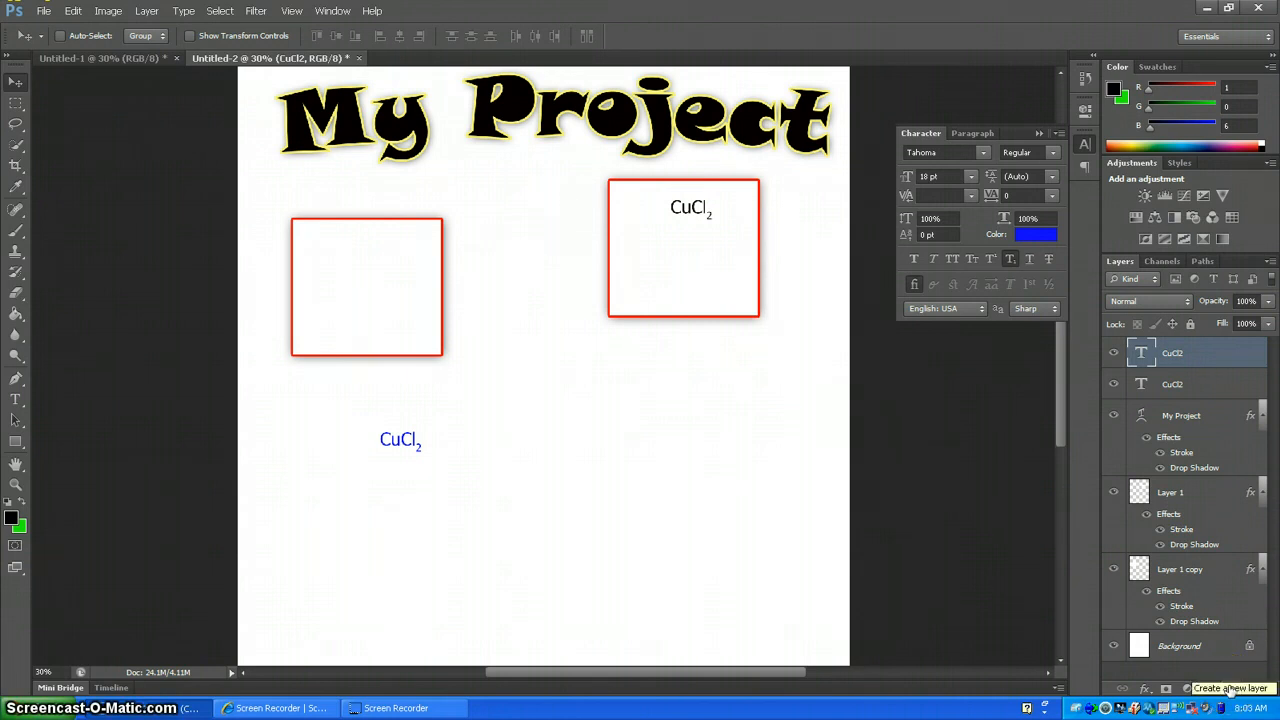
- Add a new layer and make an elliptical selection around the blue CuCl2 formula
{"action": "left_click", "coordinate": [1231, 690]}
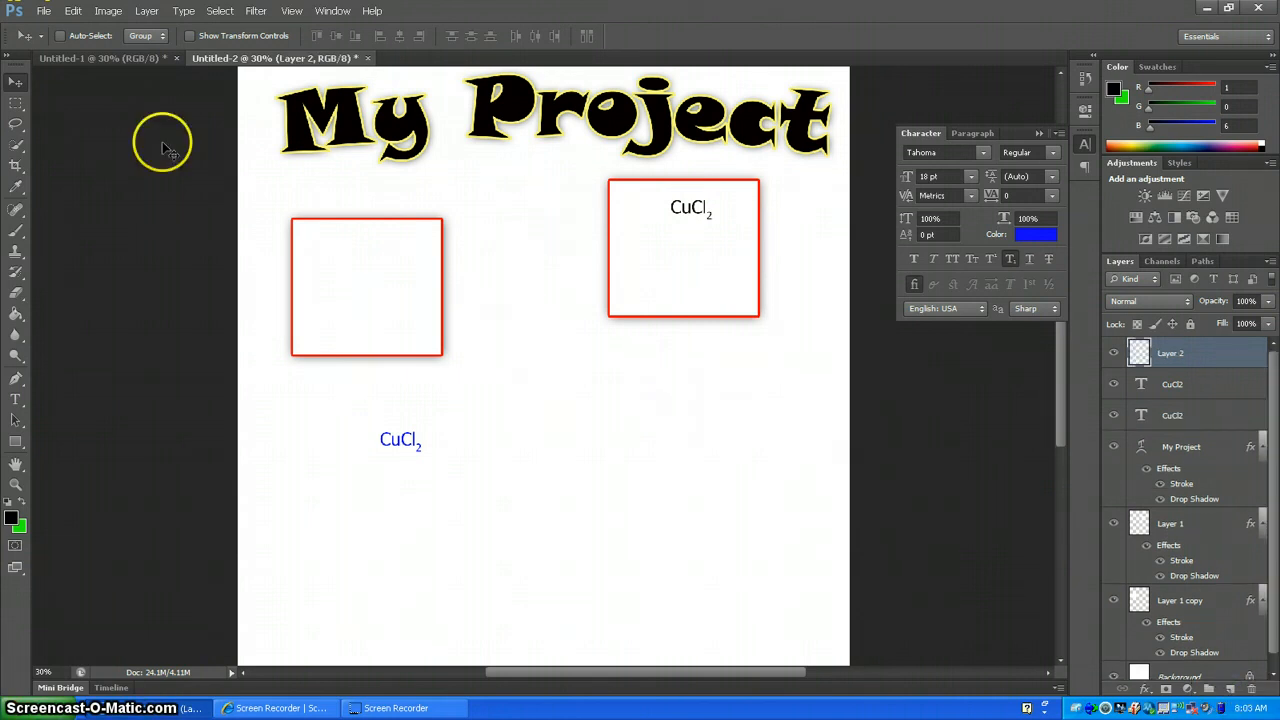
{"action": "left_click", "coordinate": [16, 103]}
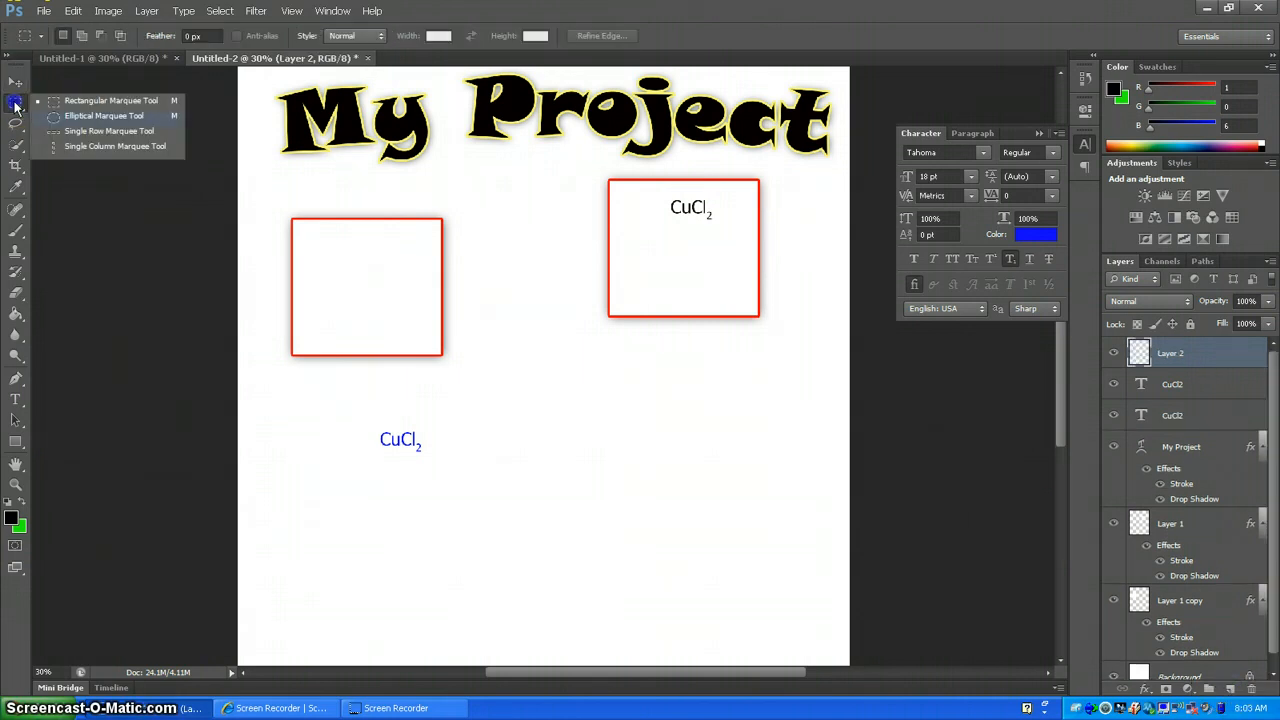
{"action": "left_click", "coordinate": [60, 115]}
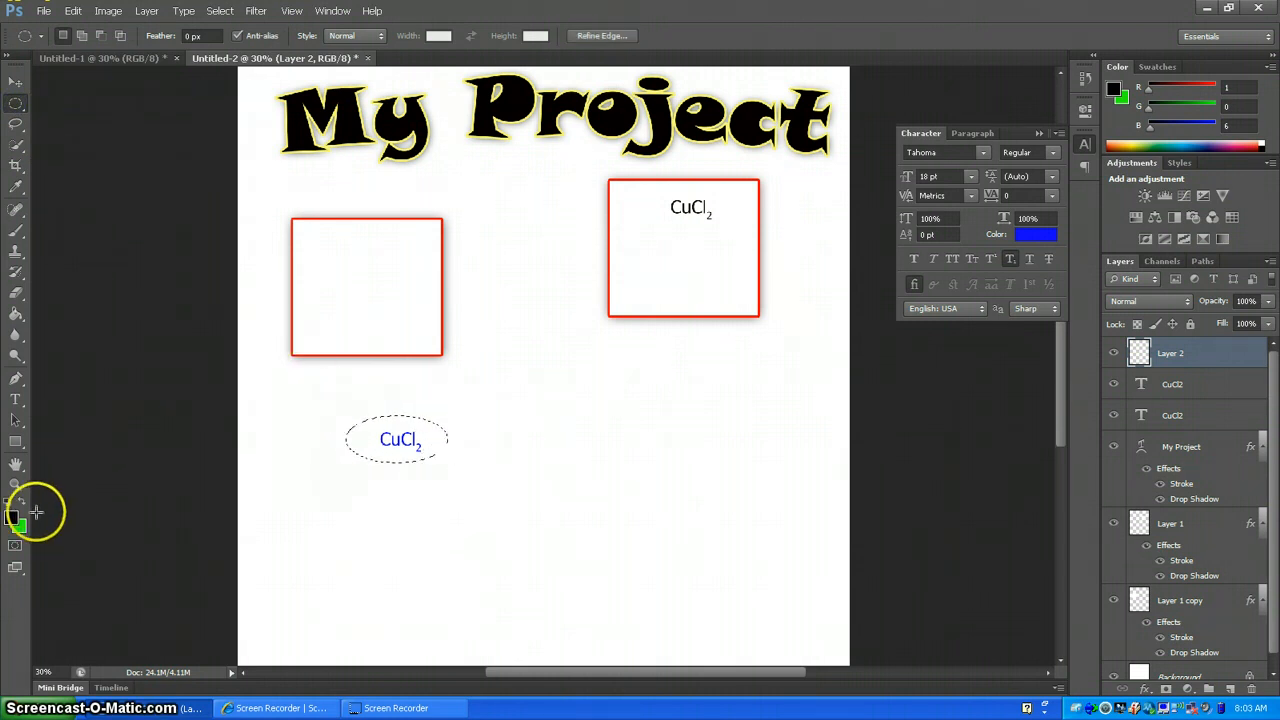
- Set the foreground colour to yellow (#e0f436) and fill the elliptical selection with it
{"action": "left_click", "coordinate": [13, 517]}
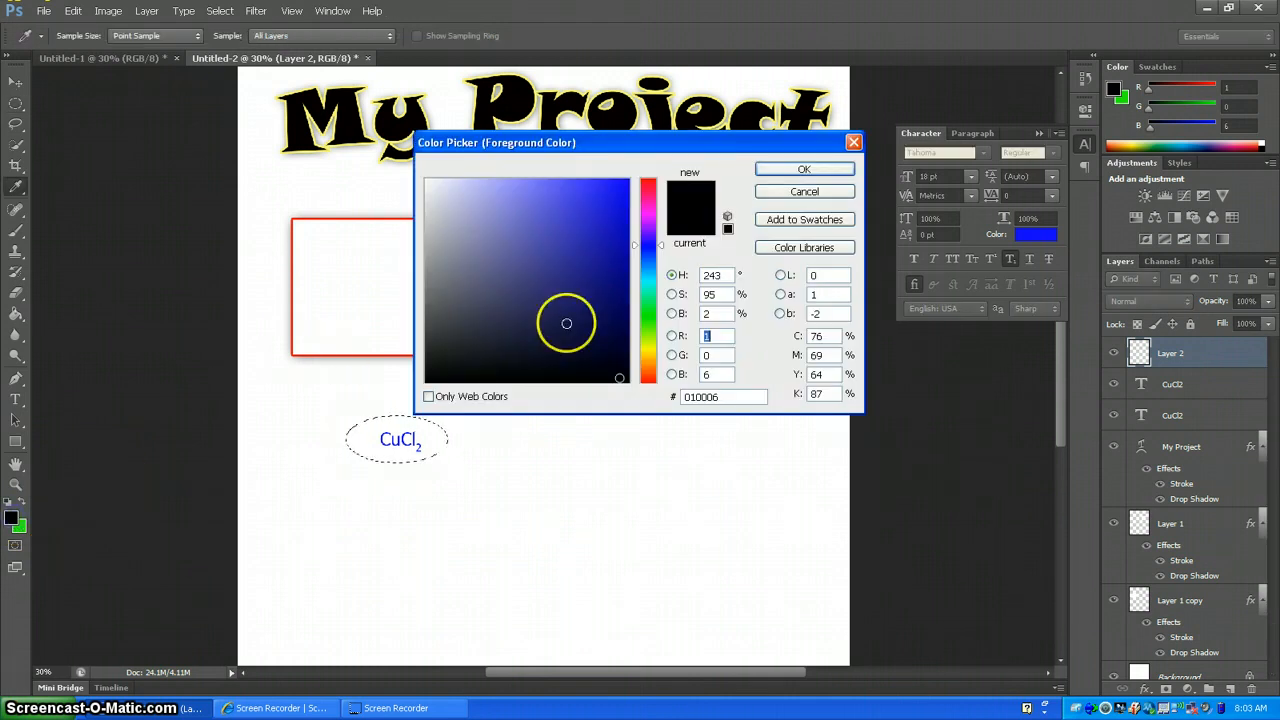
{"action": "left_click", "coordinate": [648, 346]}
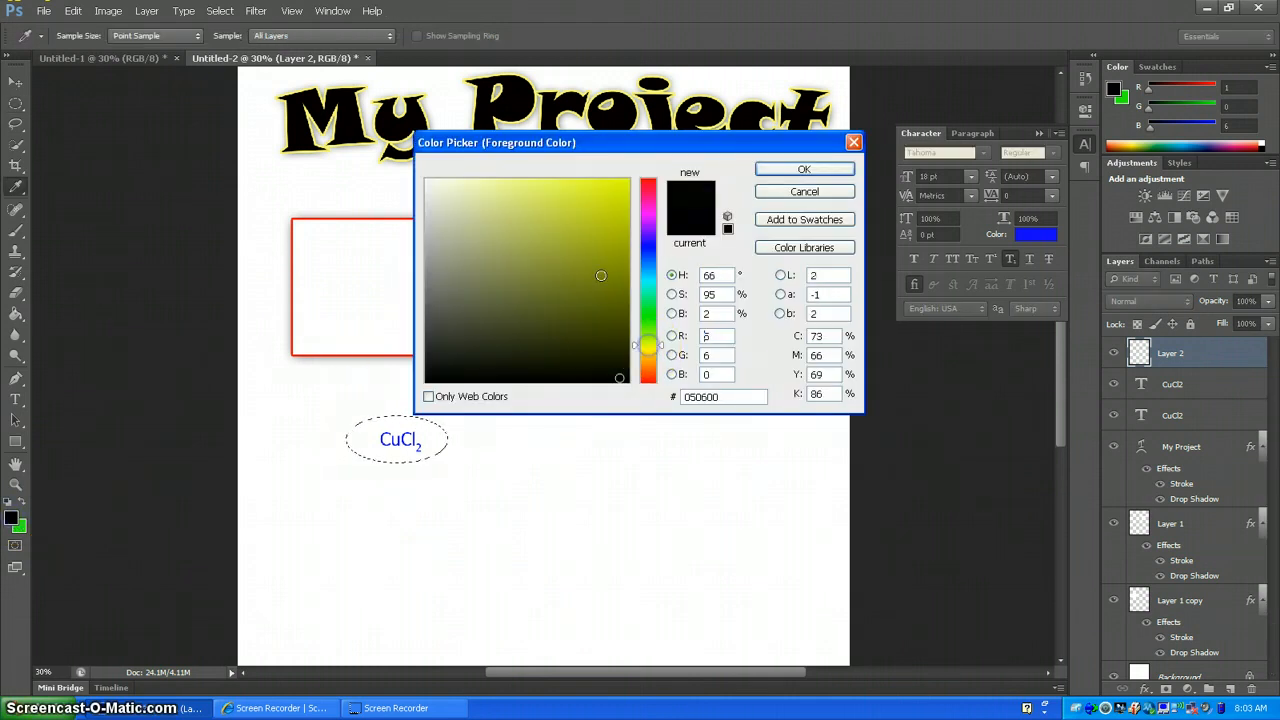
{"action": "left_click_drag", "start_coordinate": [536, 187], "coordinate": [584, 188]}
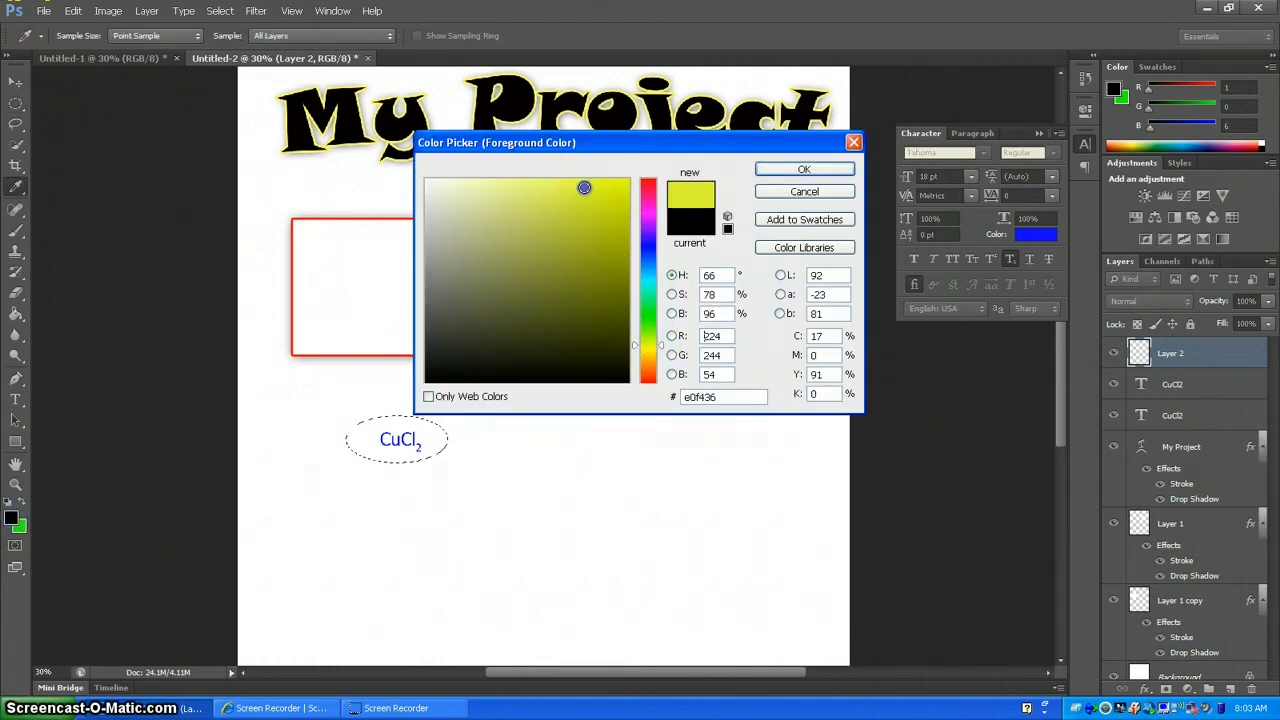
{"action": "left_click", "coordinate": [778, 168]}
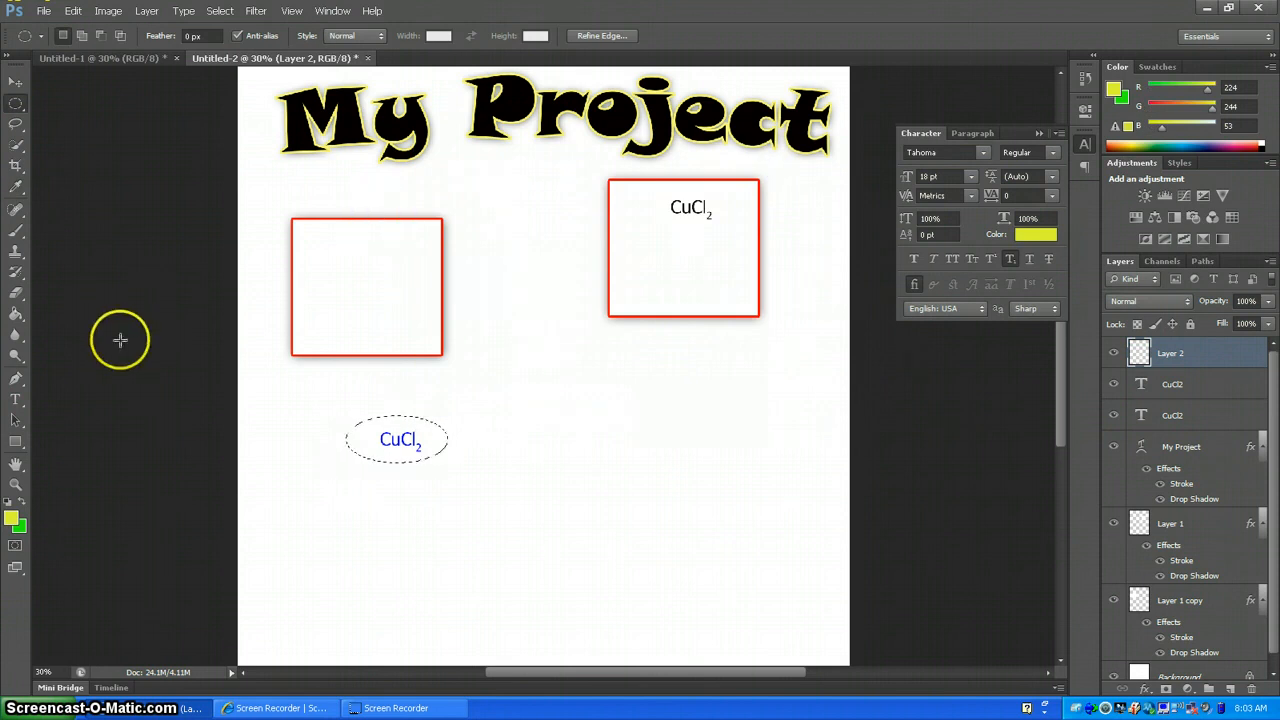
{"action": "left_click", "coordinate": [15, 313]}
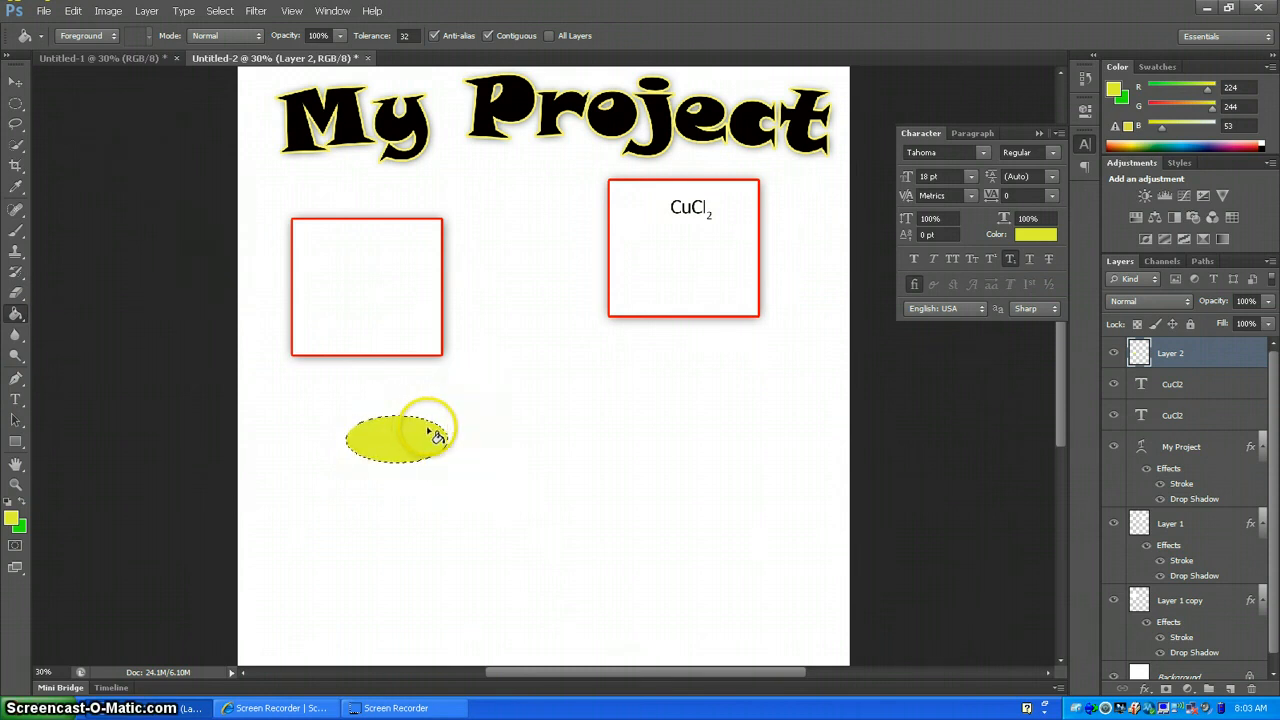
- Bring the blue CuCl2 text layer above the yellow oval's layer and clear the selection
{"action": "left_click", "coordinate": [1206, 385]}
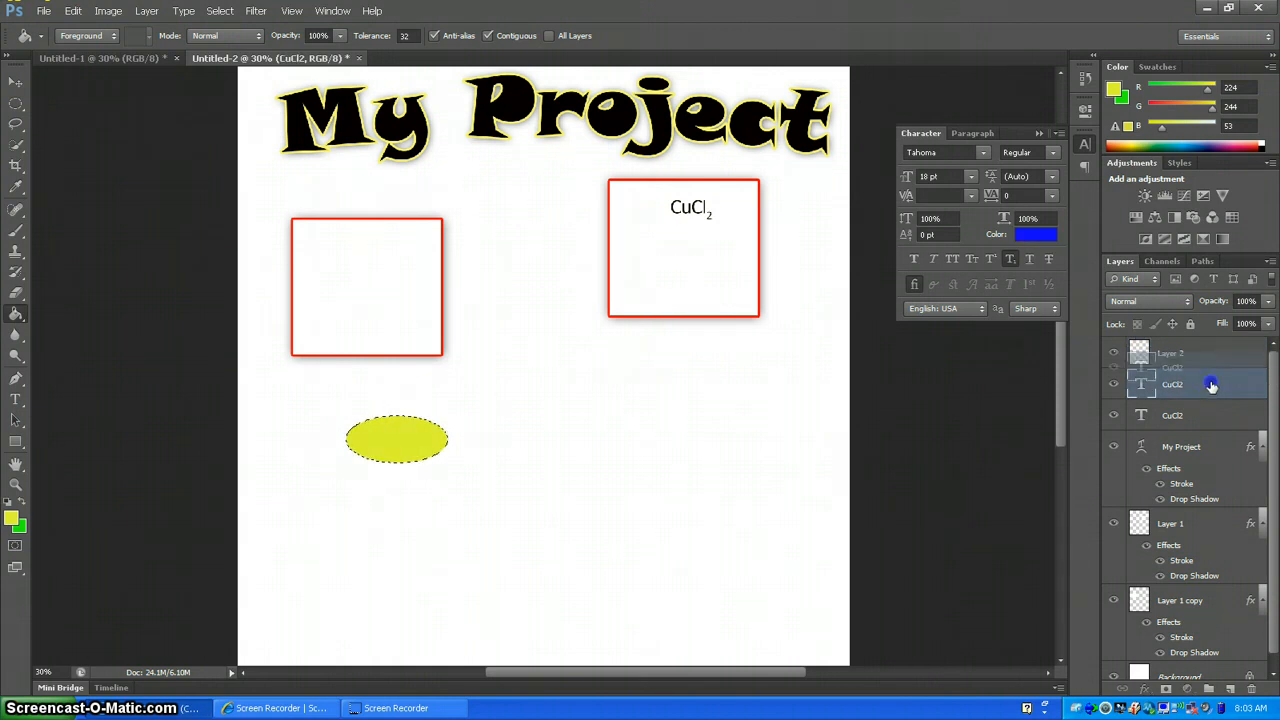
{"action": "left_click_drag", "start_coordinate": [1211, 385], "coordinate": [1206, 355]}
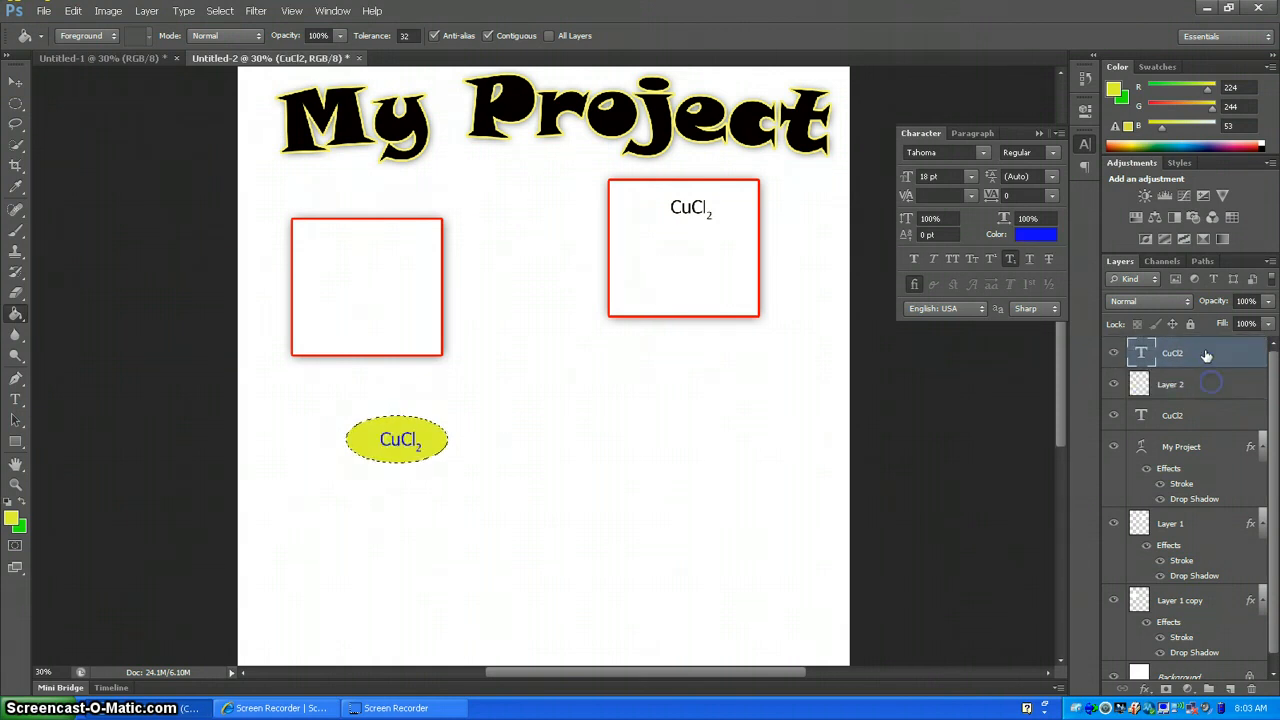
{"action": "left_click", "coordinate": [551, 490]}
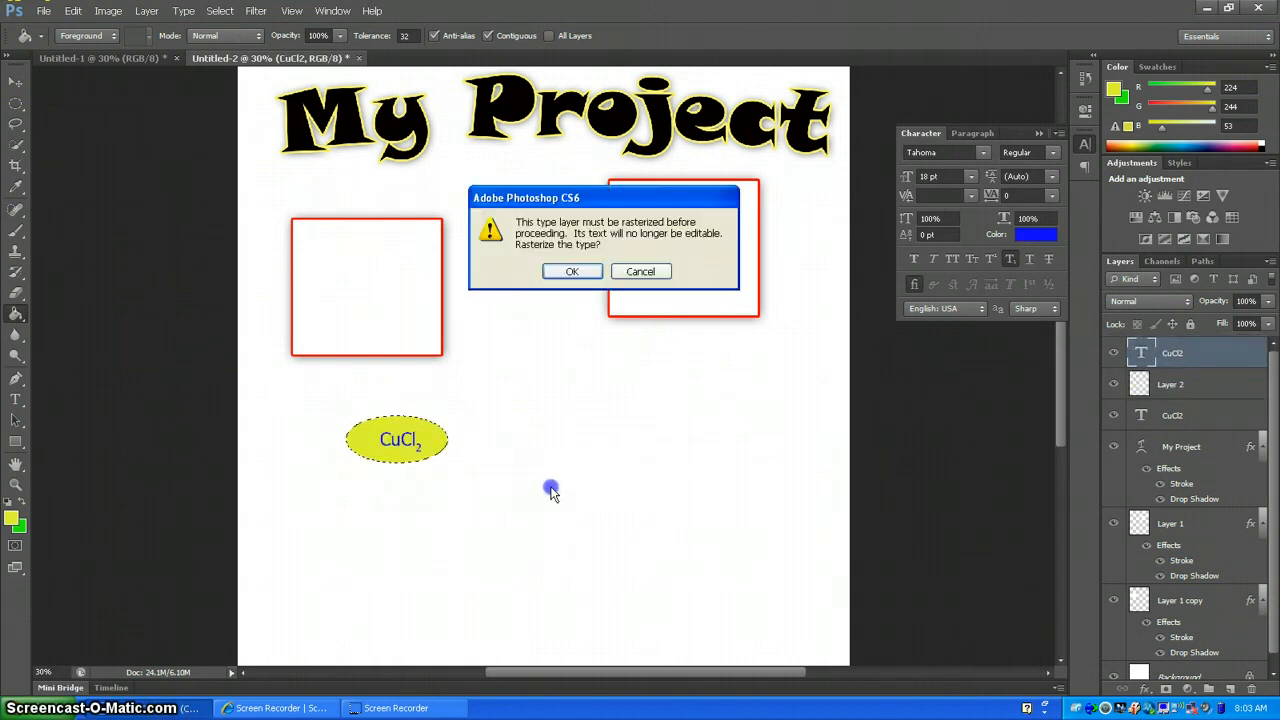
{"action": "left_click", "coordinate": [632, 276]}
{"action": "left_click", "coordinate": [622, 273]}
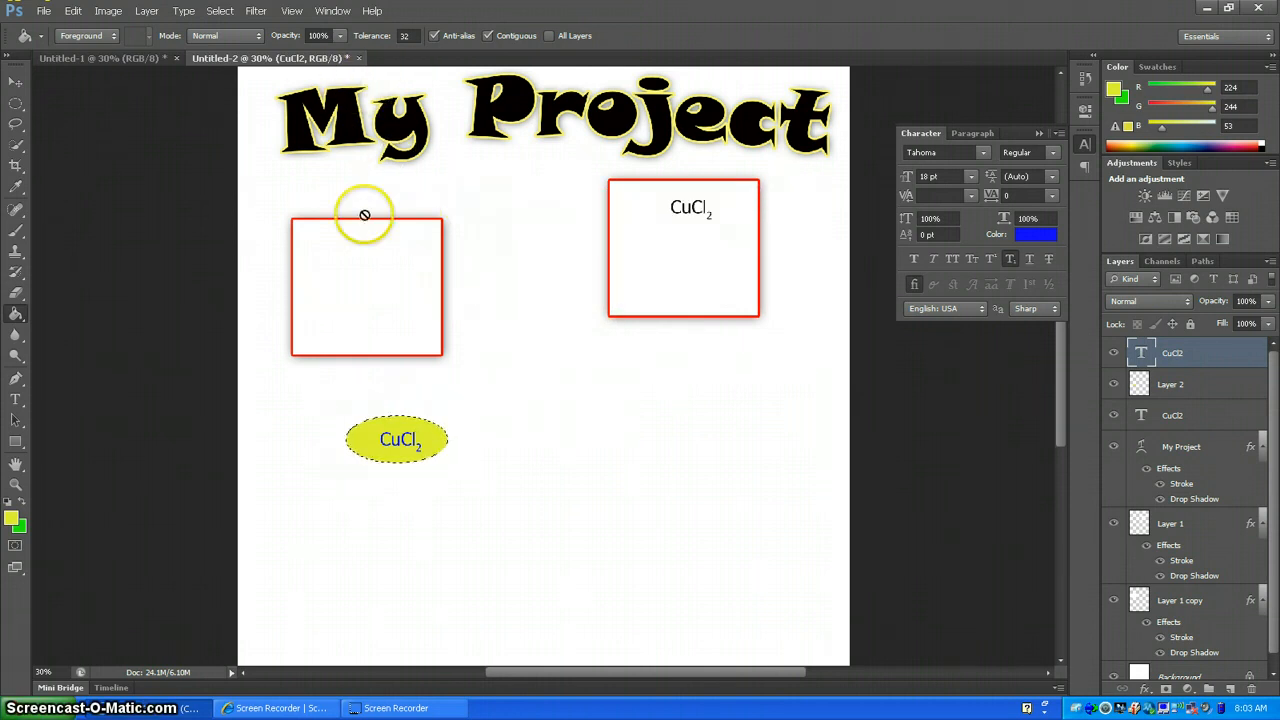
{"action": "left_click", "coordinate": [220, 11]}
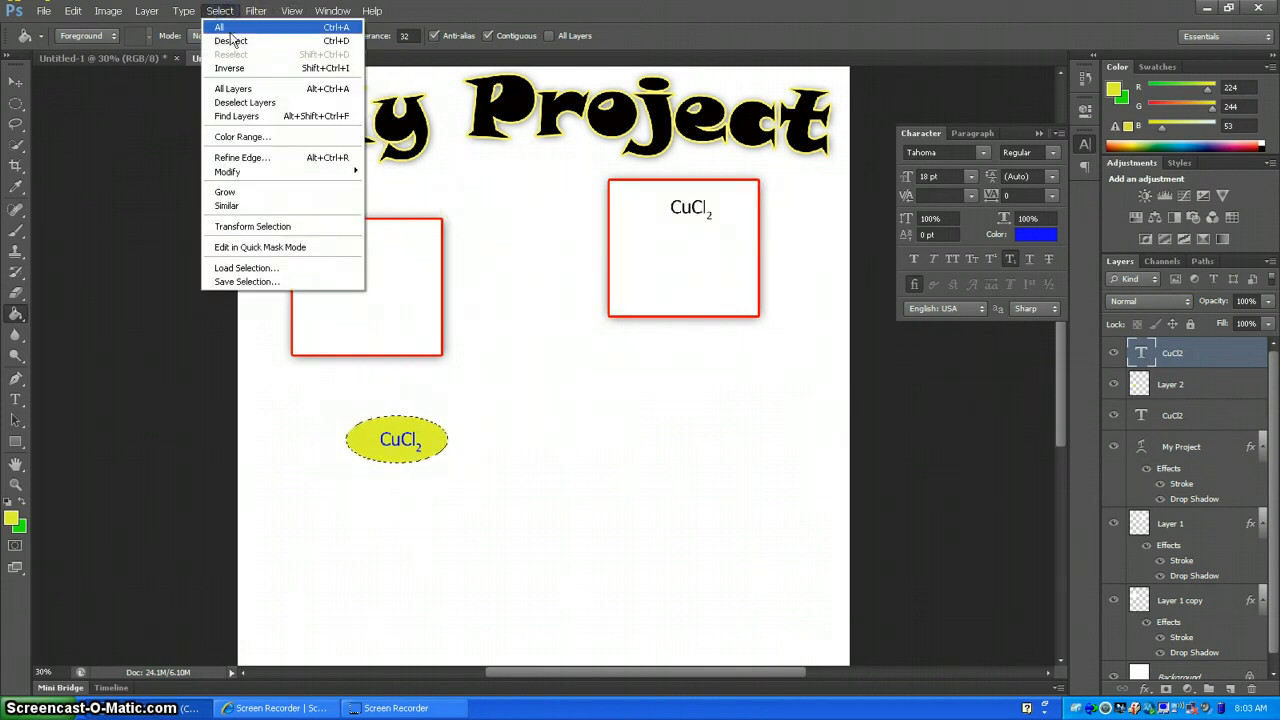
{"action": "left_click", "coordinate": [225, 40]}
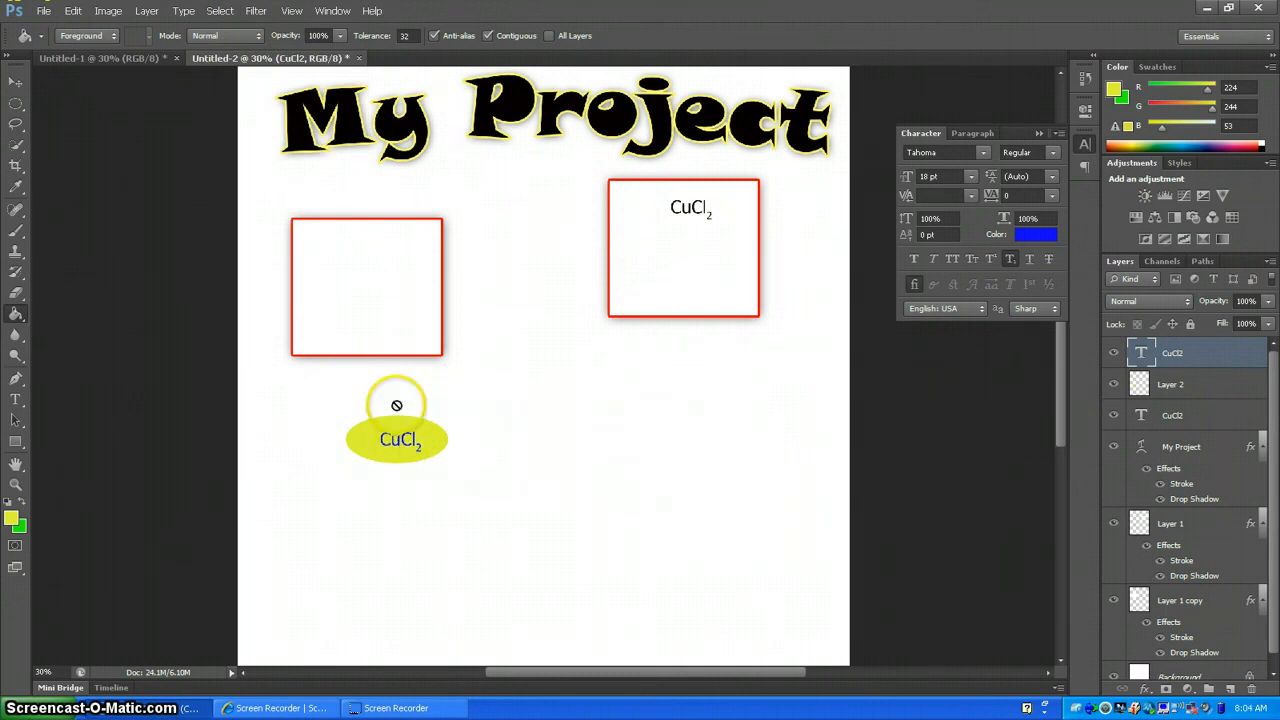
- Centre the blue CuCl2 formula on the yellow oval and merge its text layer down into the oval's layer
{"action": "left_click", "coordinate": [15, 81]}
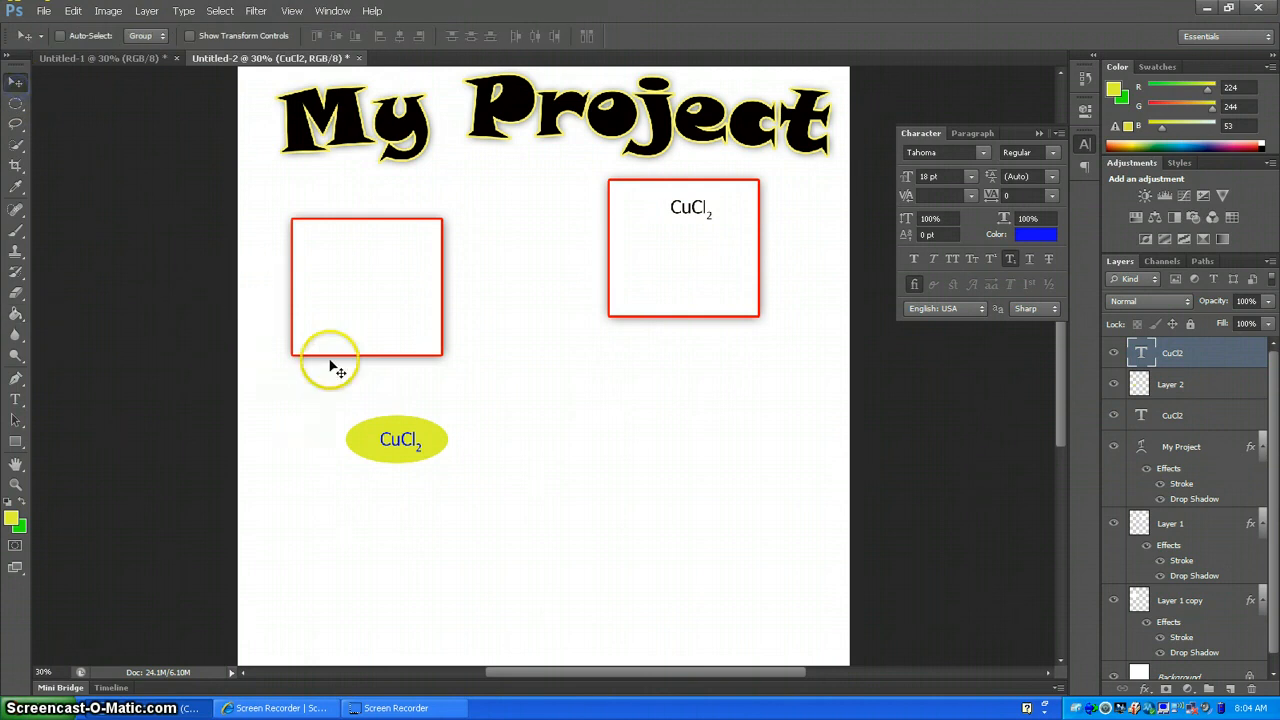
{"action": "mouse_move", "coordinate": [398, 444]}
{"action": "left_mouse_down"}
{"action": "mouse_move", "coordinate": [366, 346]}
{"action": "mouse_move", "coordinate": [380, 258]}
{"action": "mouse_move", "coordinate": [410, 368]}
{"action": "mouse_move", "coordinate": [410, 445]}
{"action": "left_mouse_up"}
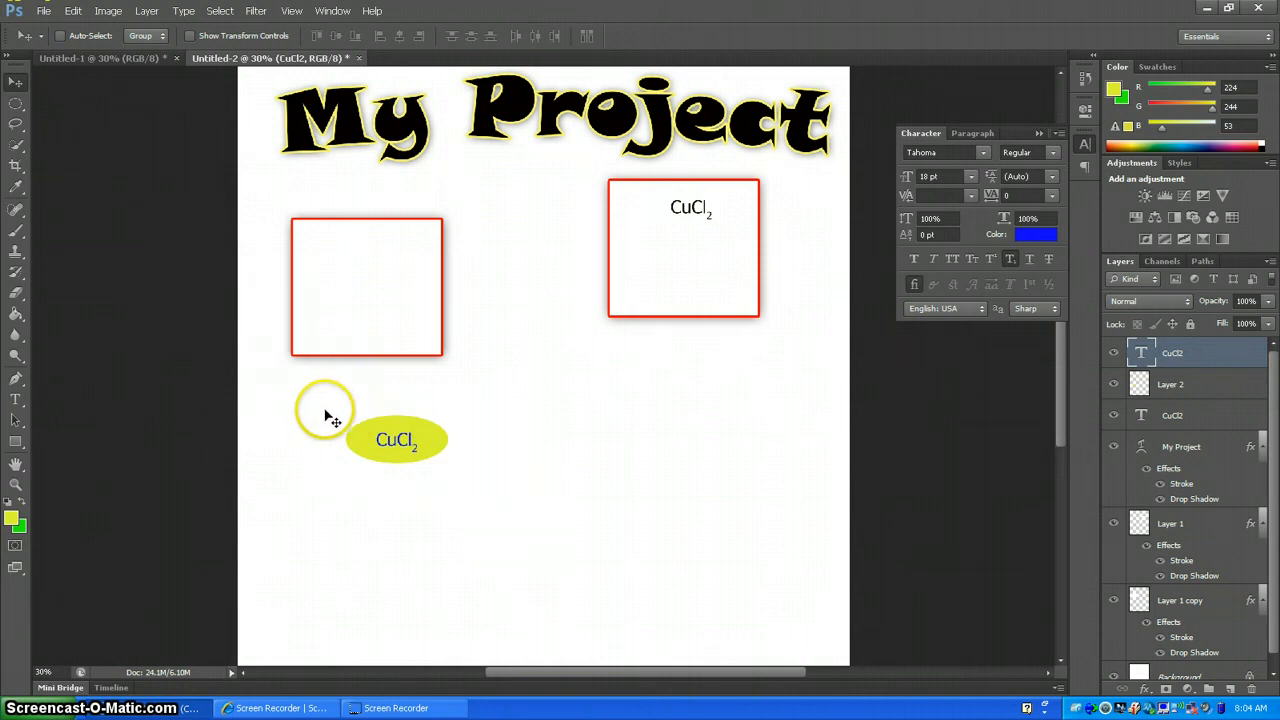
{"action": "right_click", "coordinate": [1217, 360]}
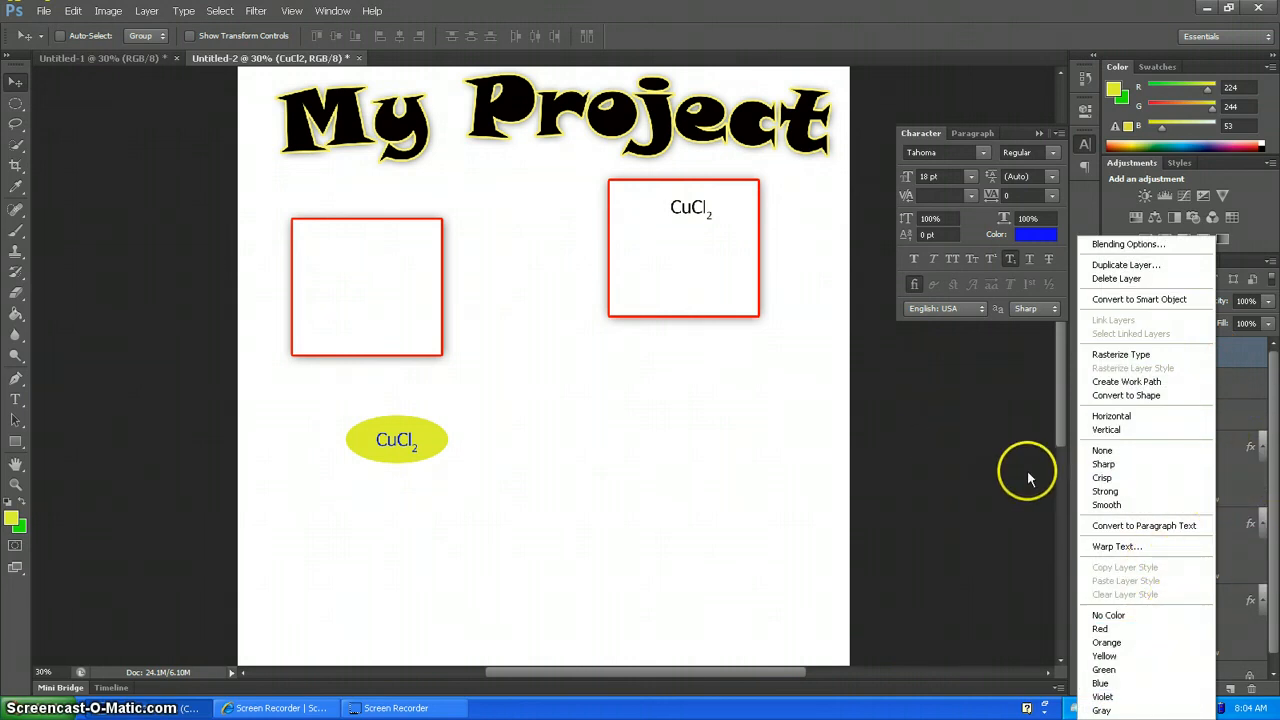
{"action": "left_click", "coordinate": [150, 14]}
{"action": "left_click", "coordinate": [150, 14]}
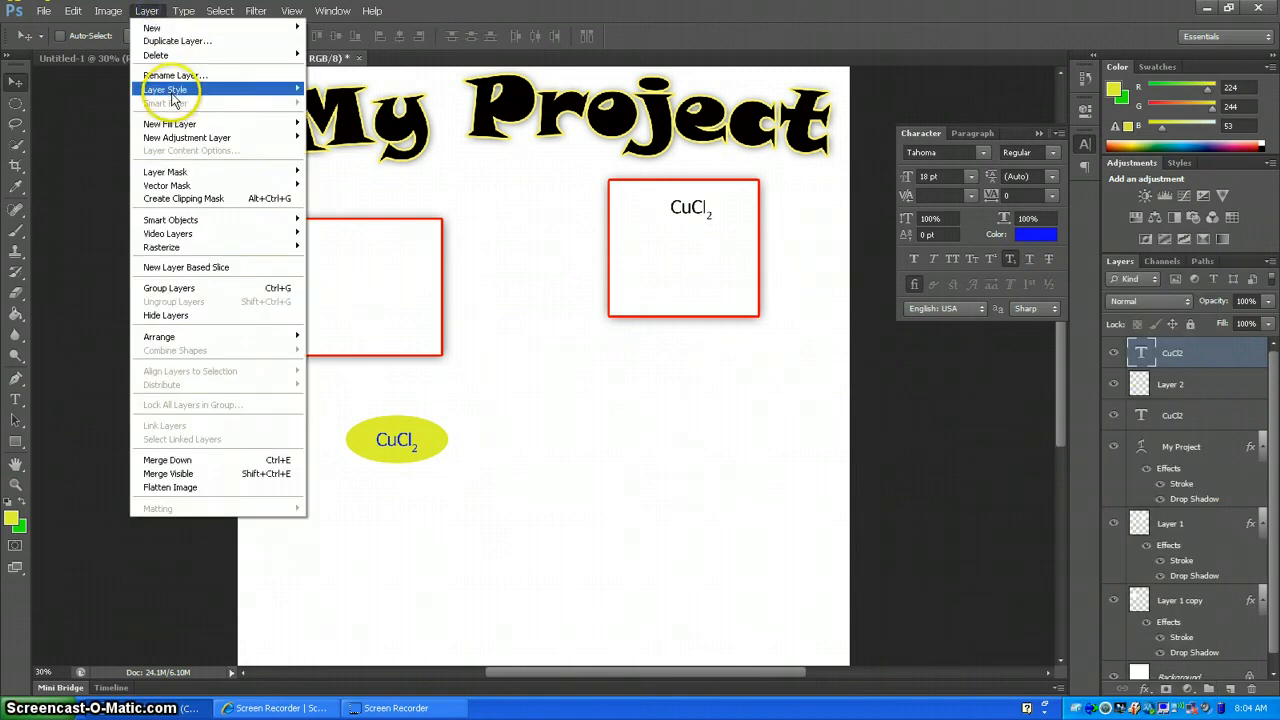
{"action": "left_click", "coordinate": [183, 463]}
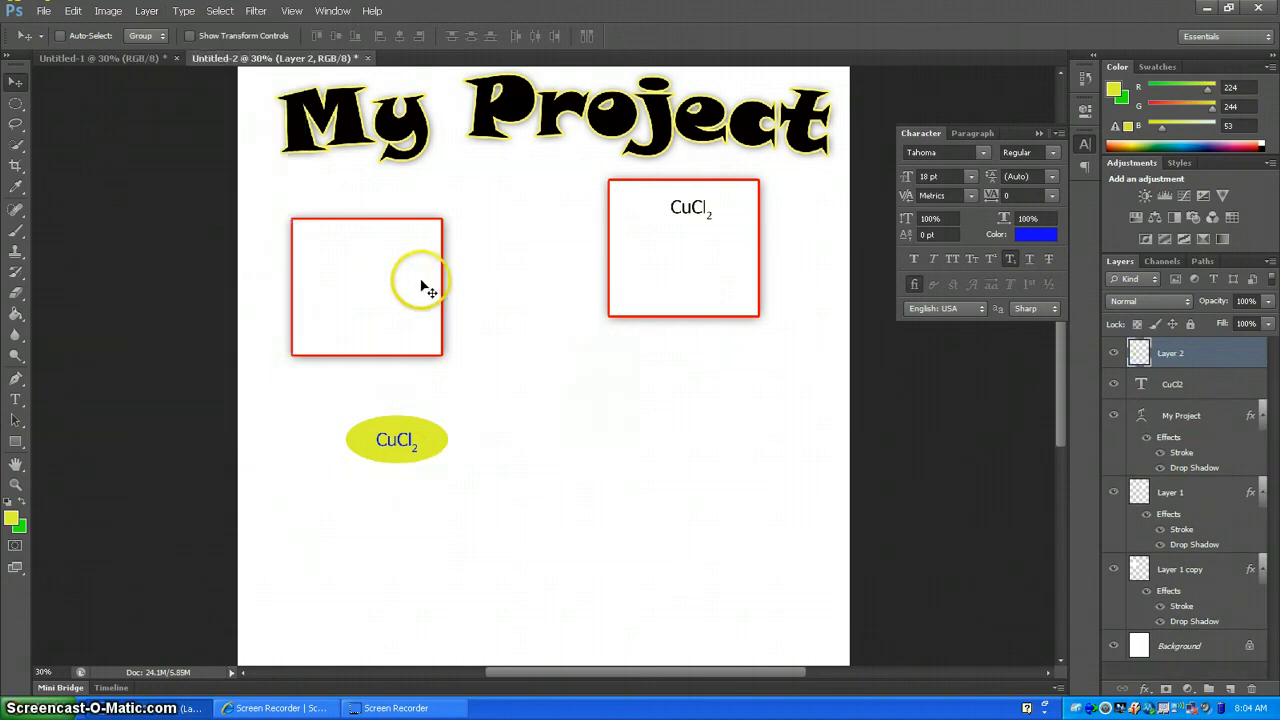
- Move the merged oval label right to the open area between and below the squares, and duplicate its layer
{"action": "left_click_drag", "start_coordinate": [428, 455], "coordinate": [637, 434]}
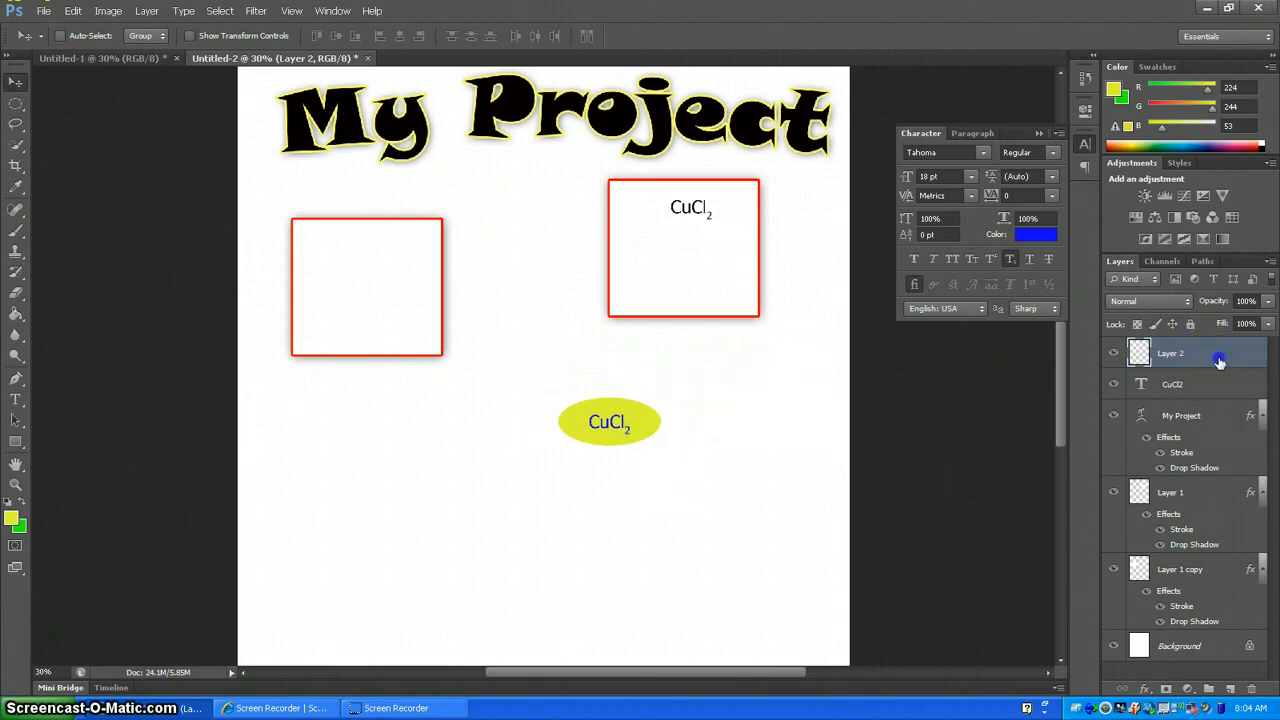
{"action": "left_click_drag", "start_coordinate": [1219, 361], "coordinate": [1228, 689]}
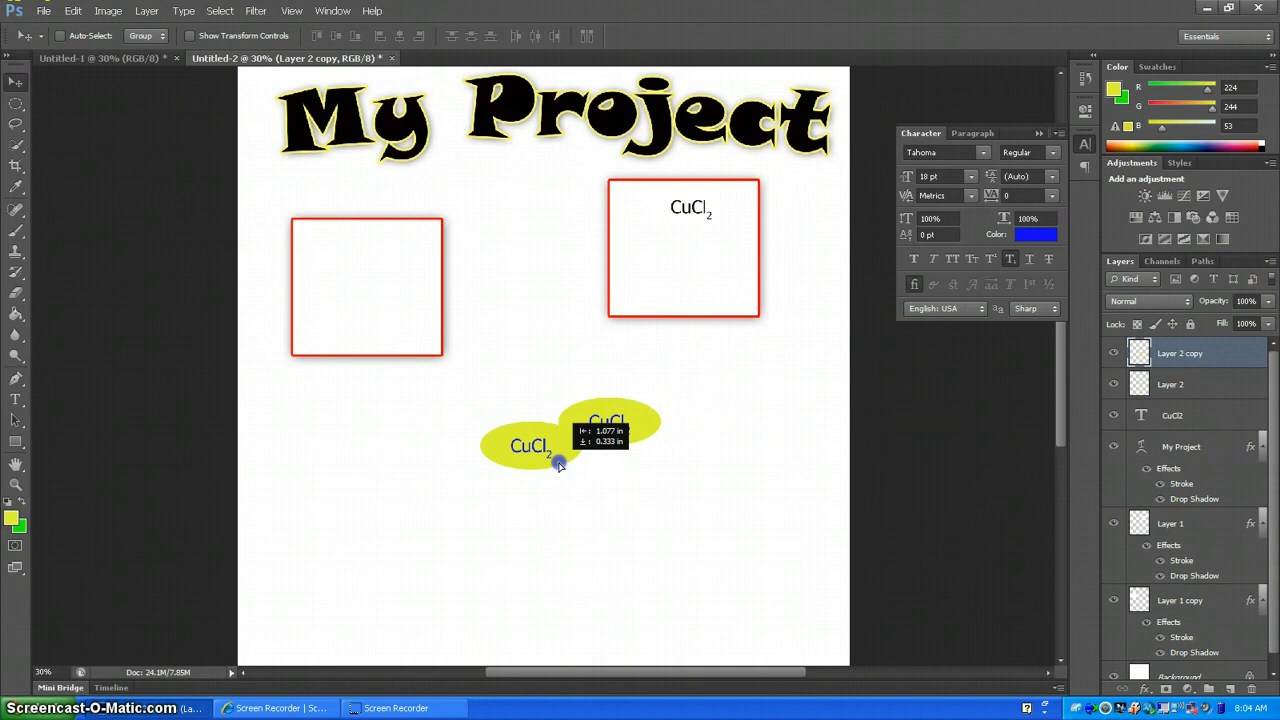